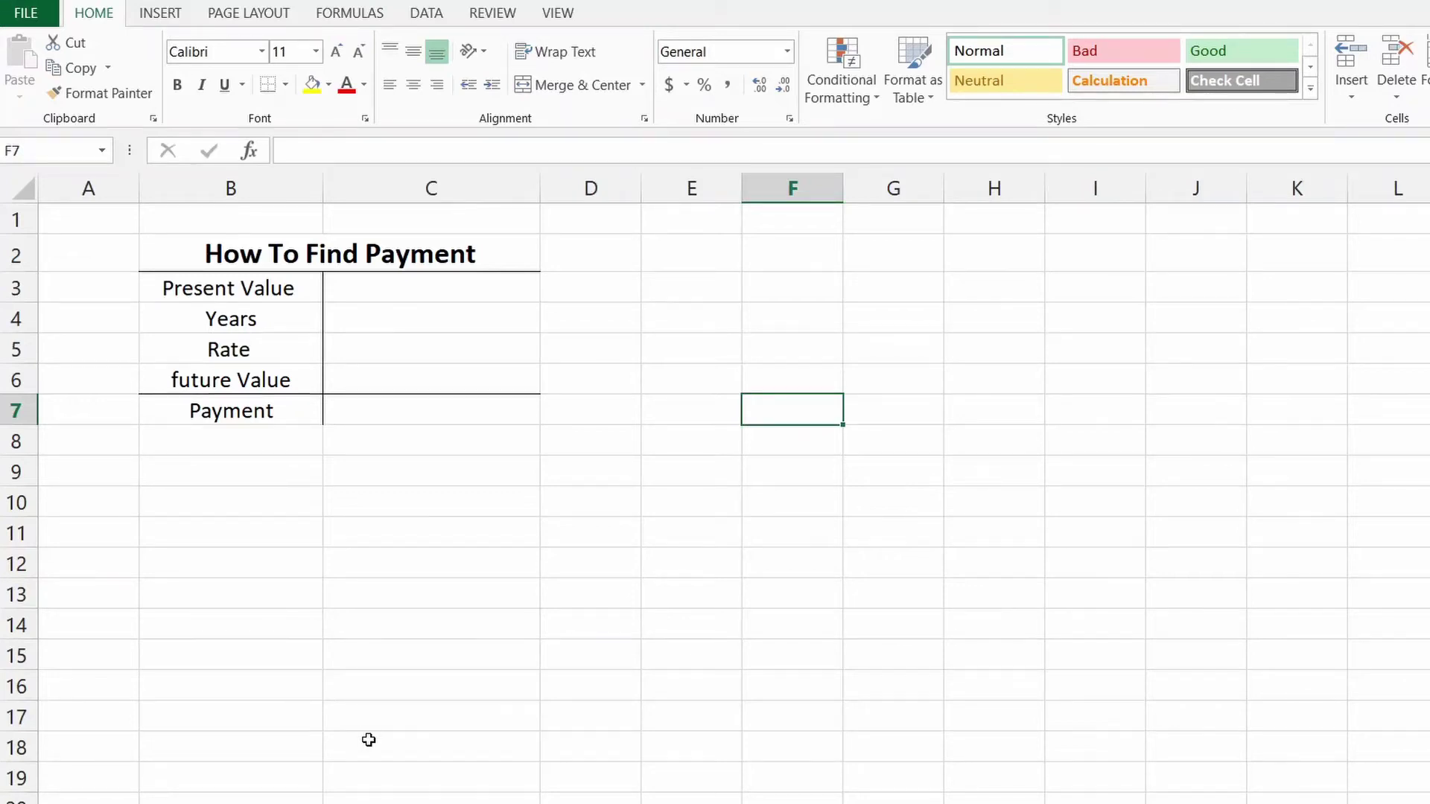
# Step: Select cells in the How To Find Payment table, ending on the empty cell beside Payment
pyautogui.click(531, 633)
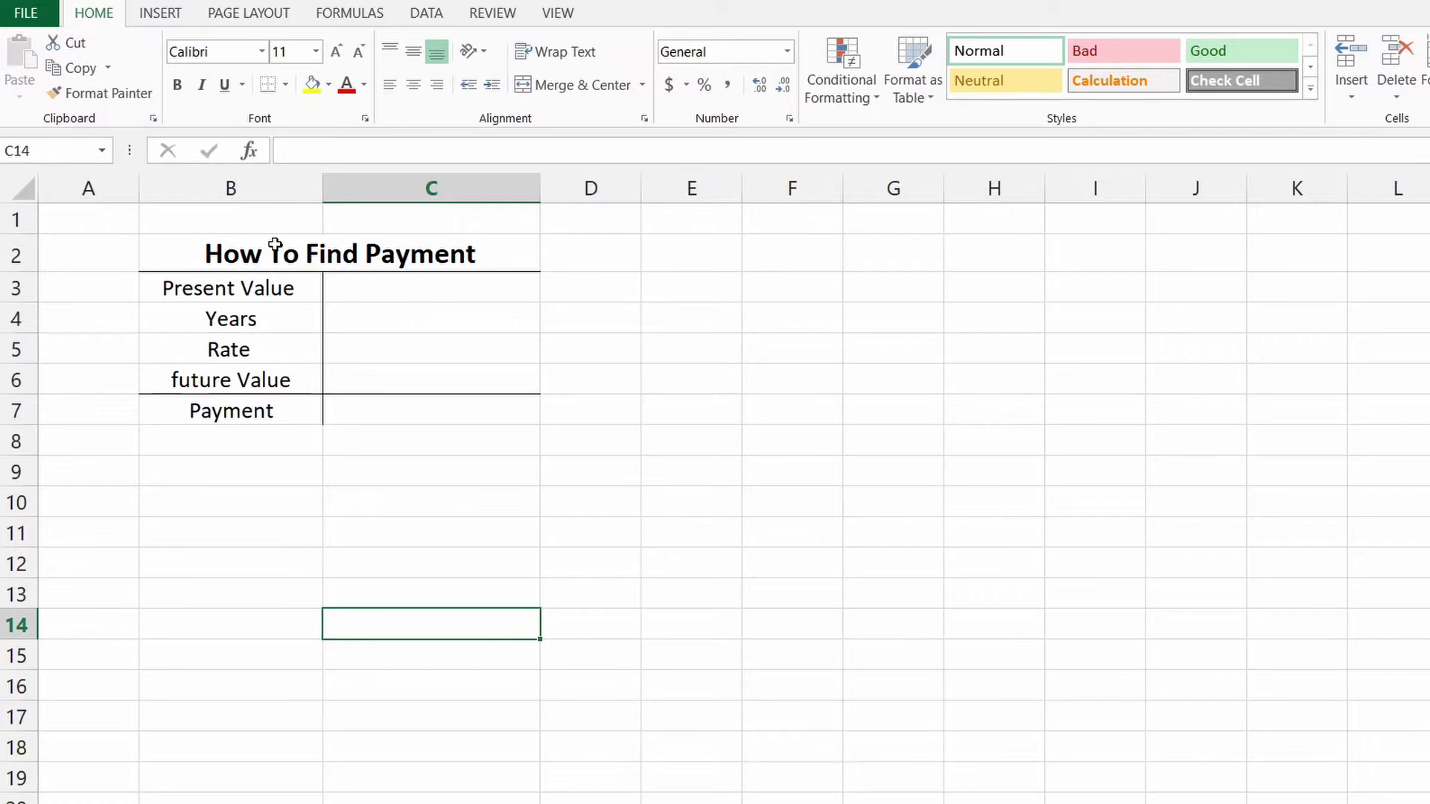
pyautogui.click(245, 247)
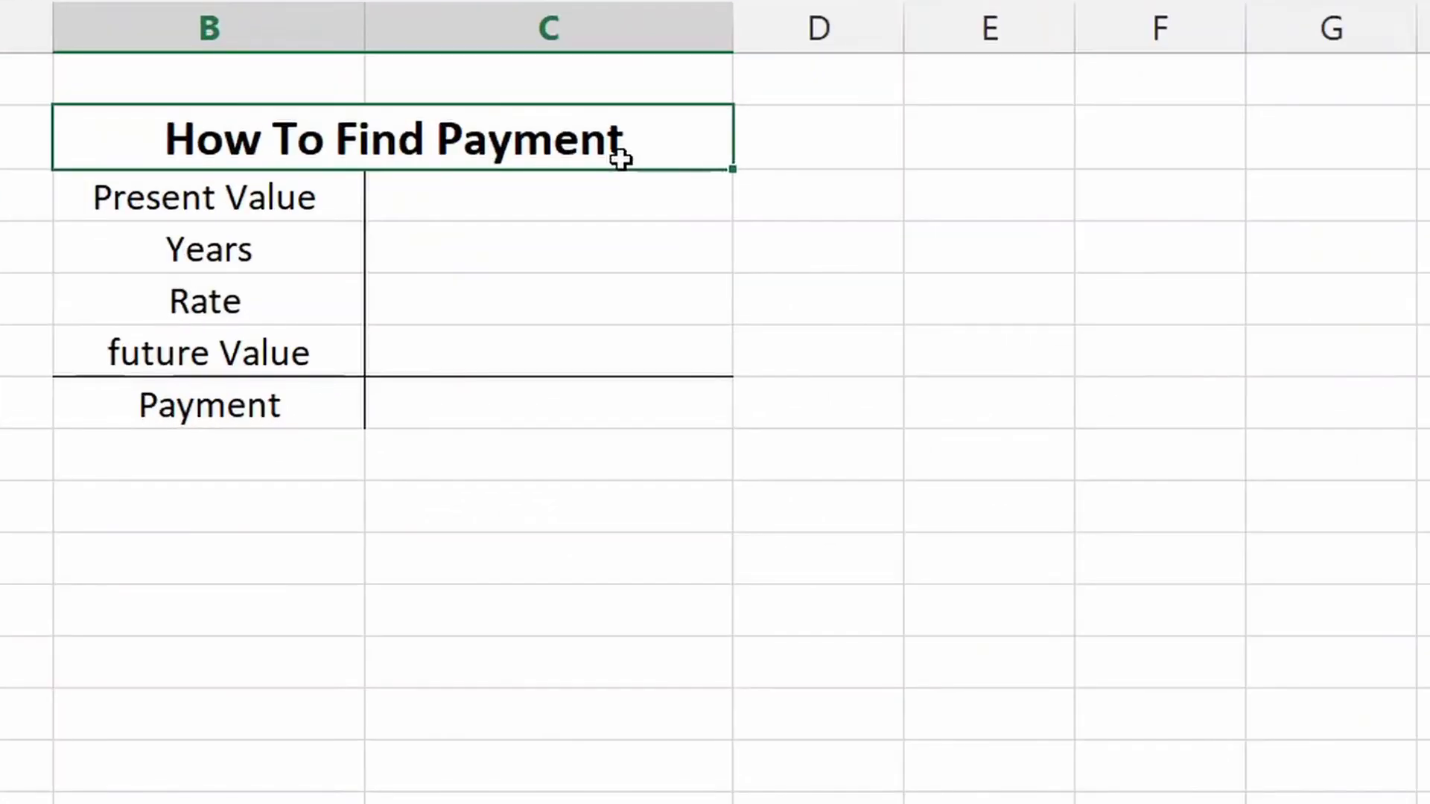
pyautogui.click(542, 385)
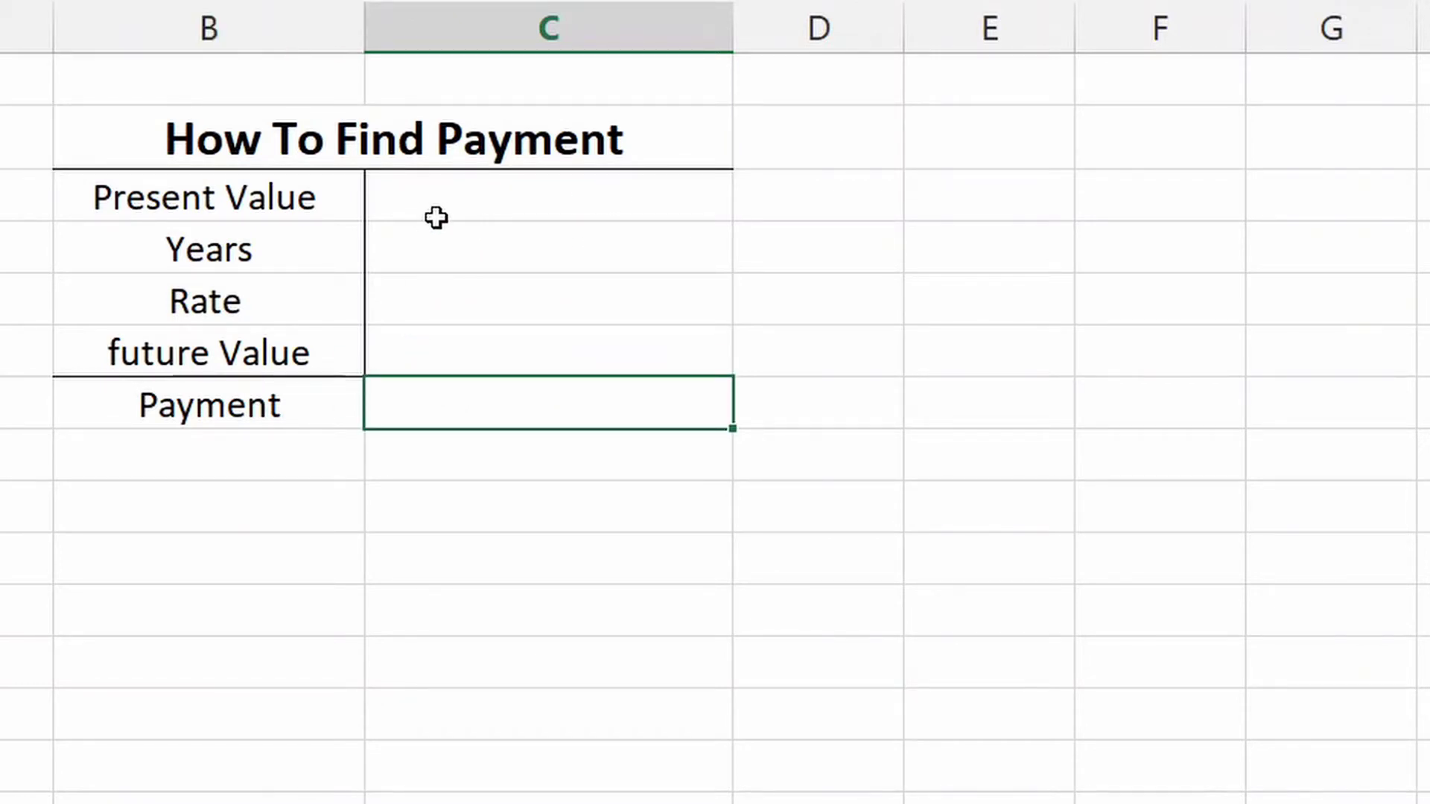
pyautogui.moveTo(435, 218); pyautogui.dragTo(434, 405)
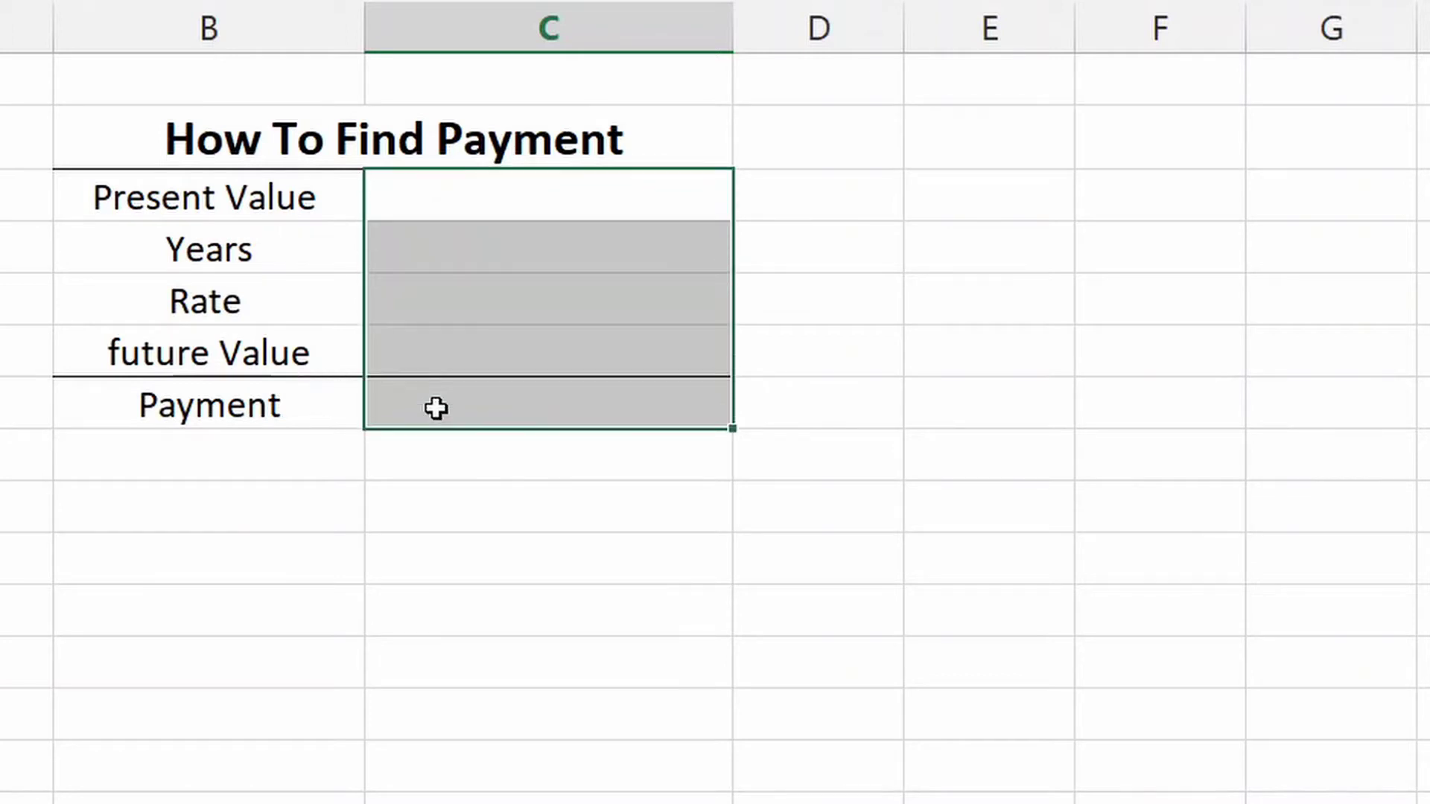
pyautogui.click(475, 501)
pyautogui.click(447, 426)
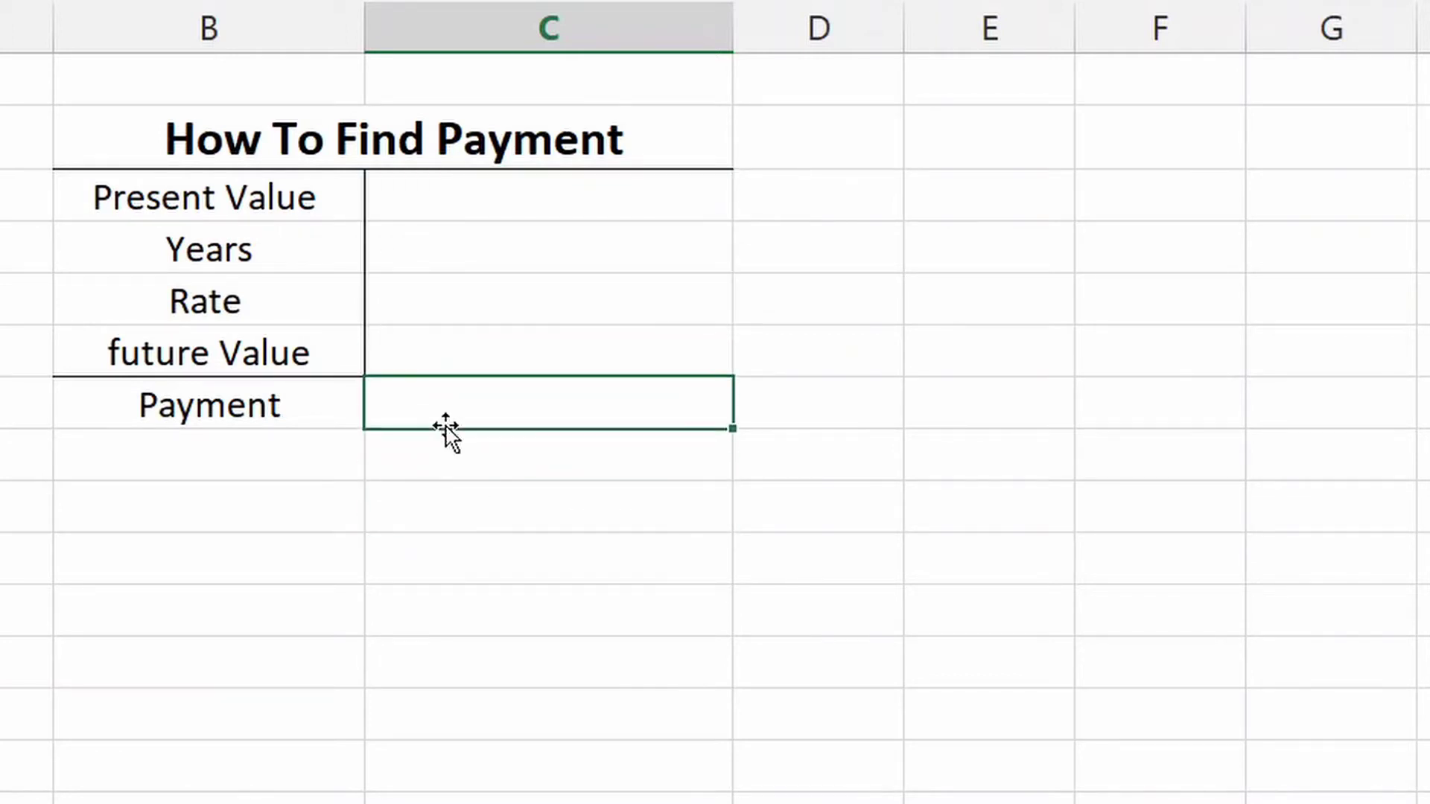
pyautogui.click(578, 199)
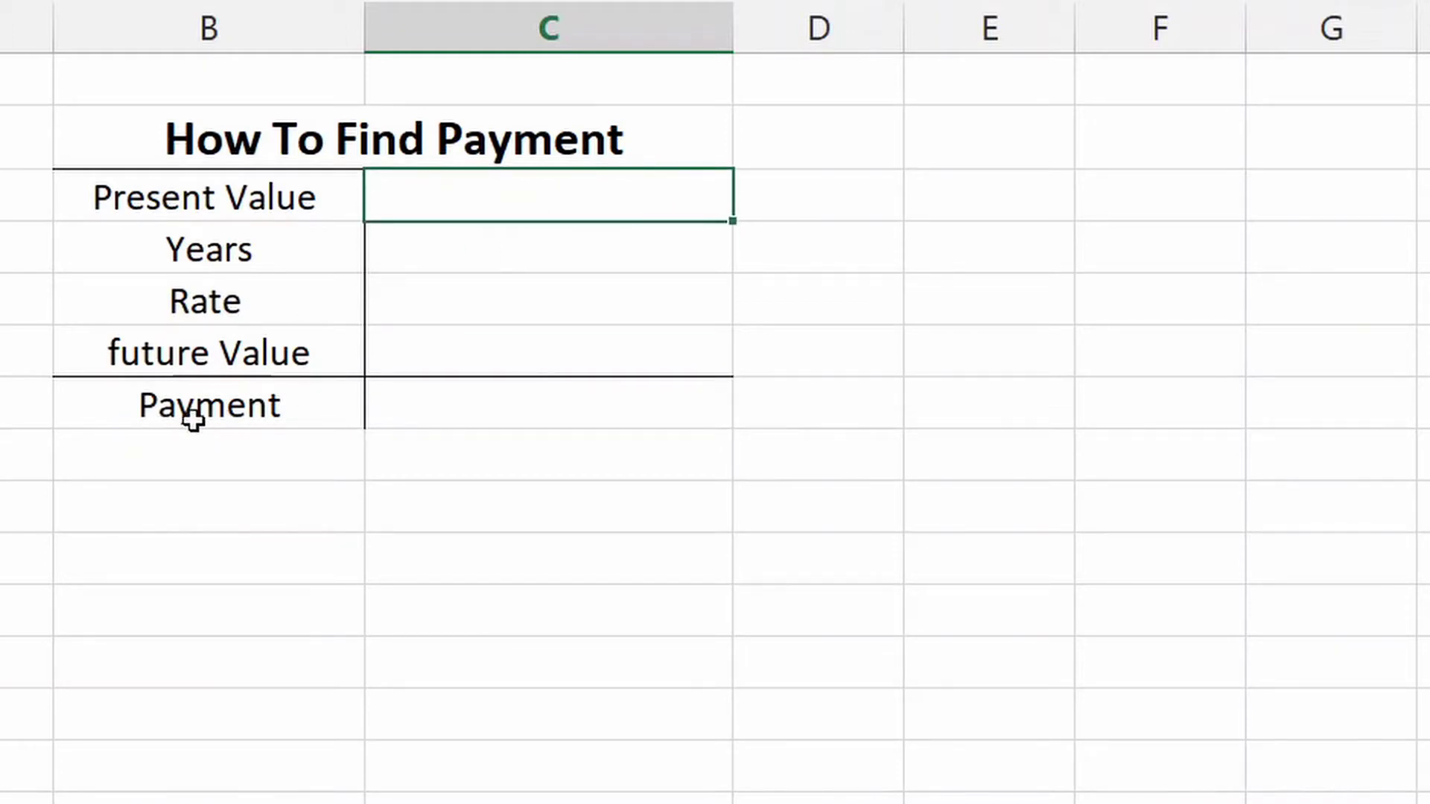
pyautogui.click(521, 425)
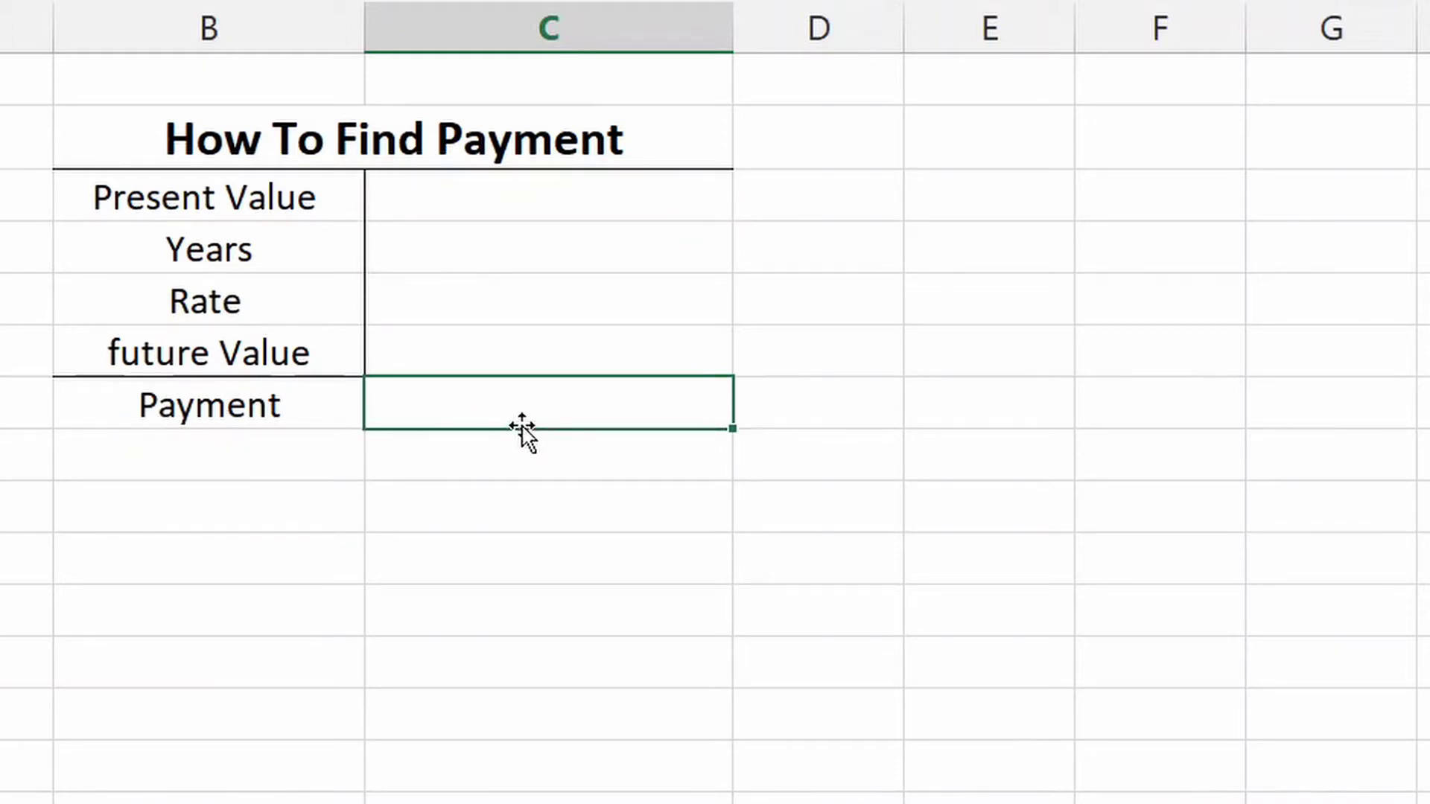
# Step: Type =pmt in the Payment cell, then delete it and leave the cell blank
pyautogui.write('=pmt')
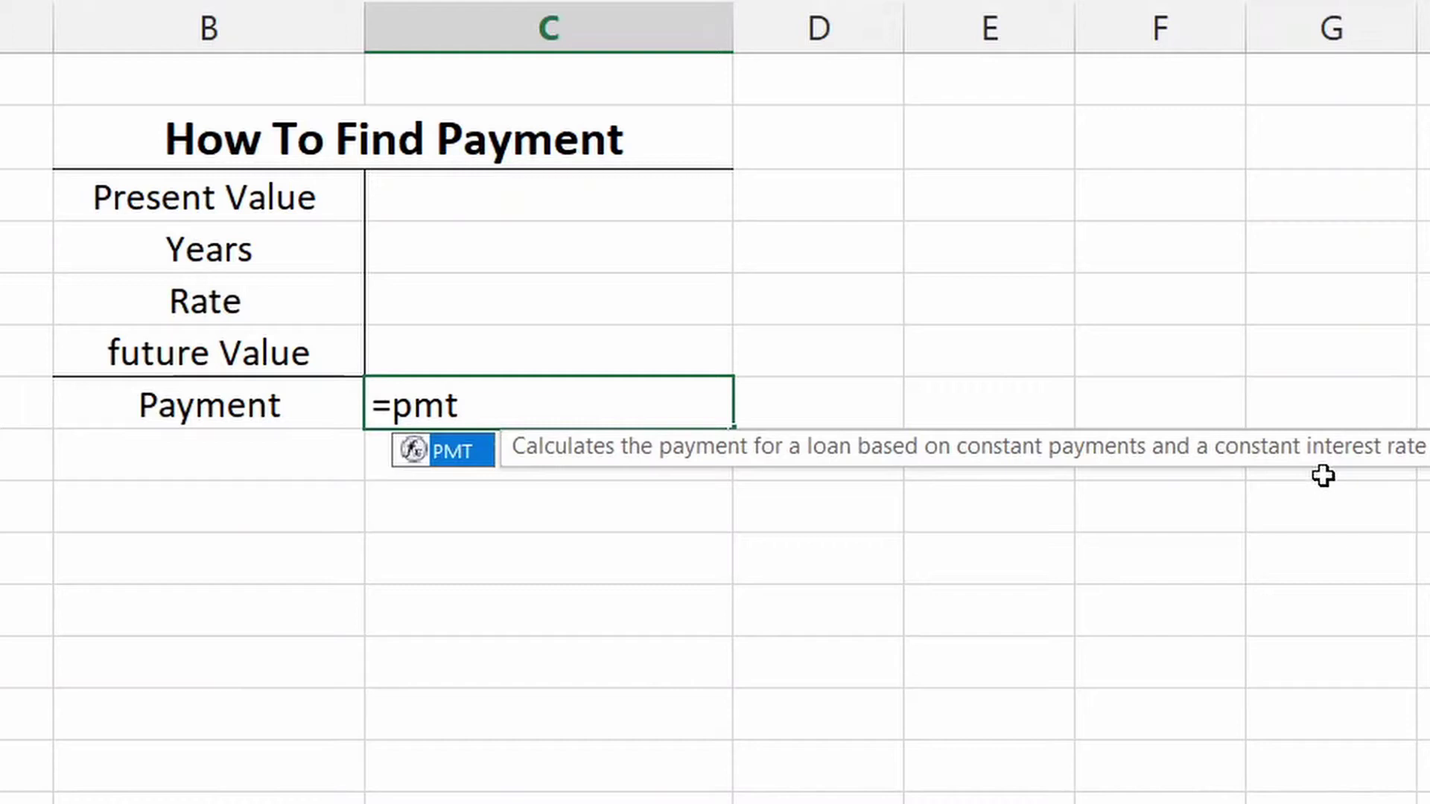
pyautogui.press('BackSpace')
pyautogui.press('BackSpace')
pyautogui.press('BackSpace')
pyautogui.press('BackSpace')
pyautogui.click(1085, 599)
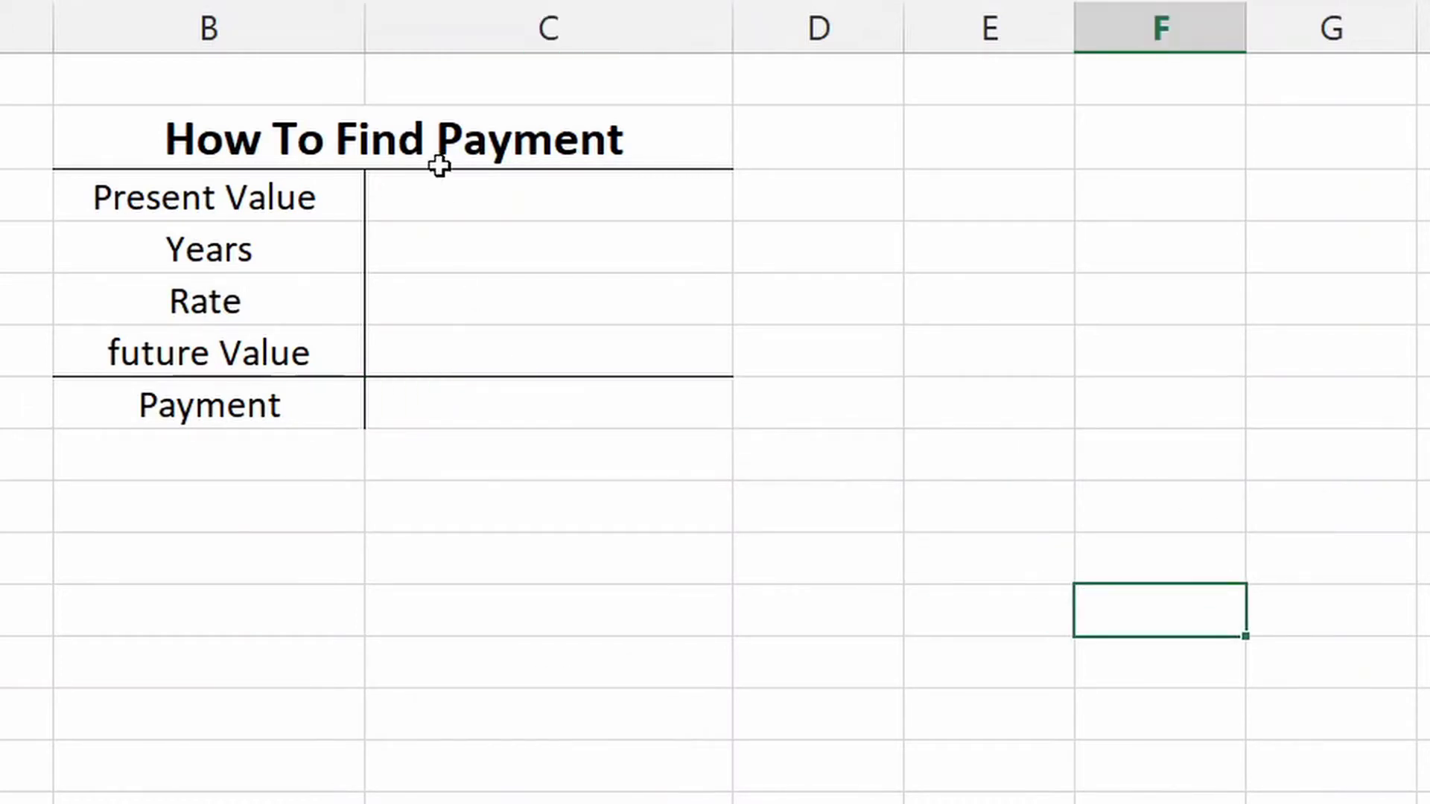
# Step: Enter 50000 as the Present Value and format it as Accounting ($50,000.00)
pyautogui.click(438, 213)
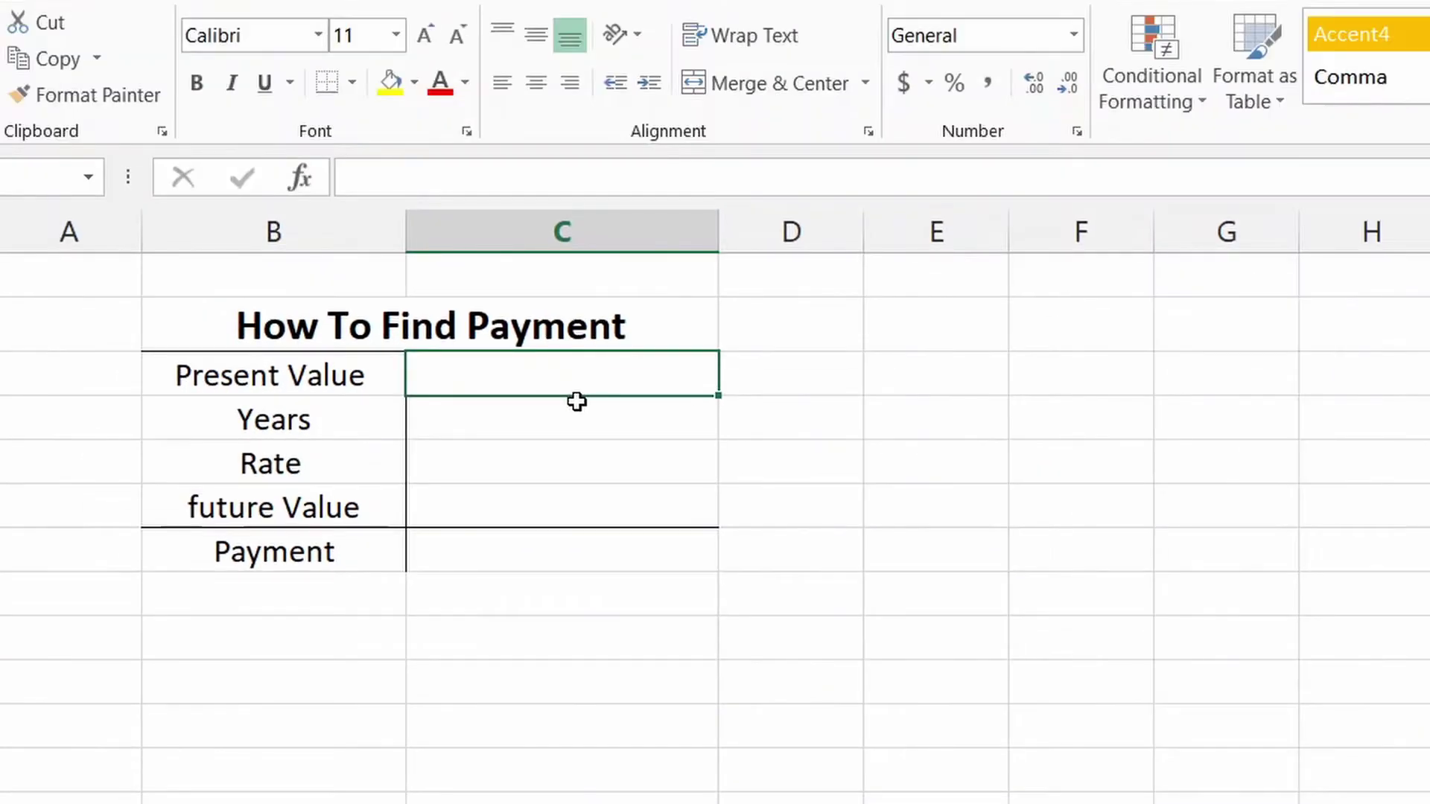
pyautogui.write('50000')
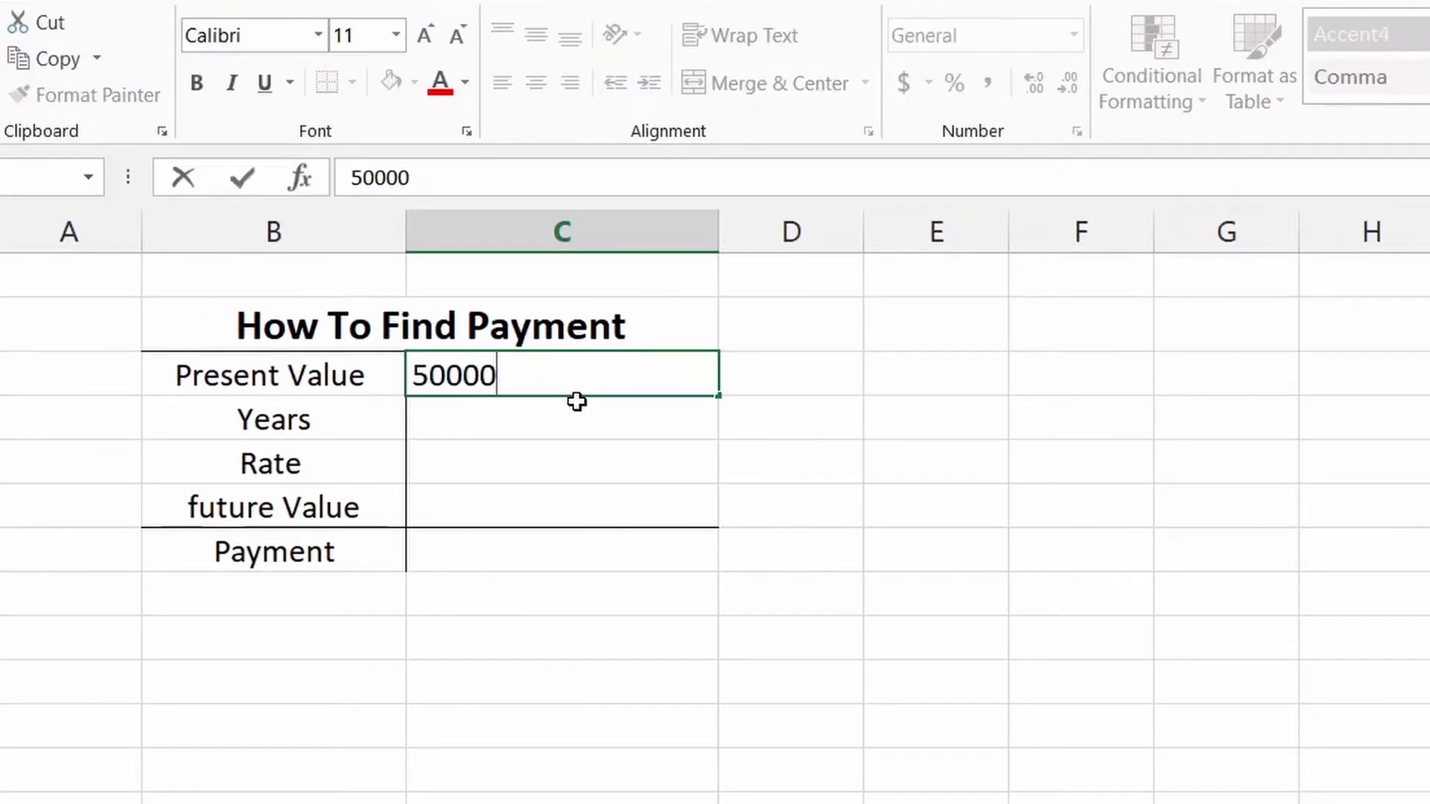
pyautogui.press('Return')
pyautogui.click(665, 378)
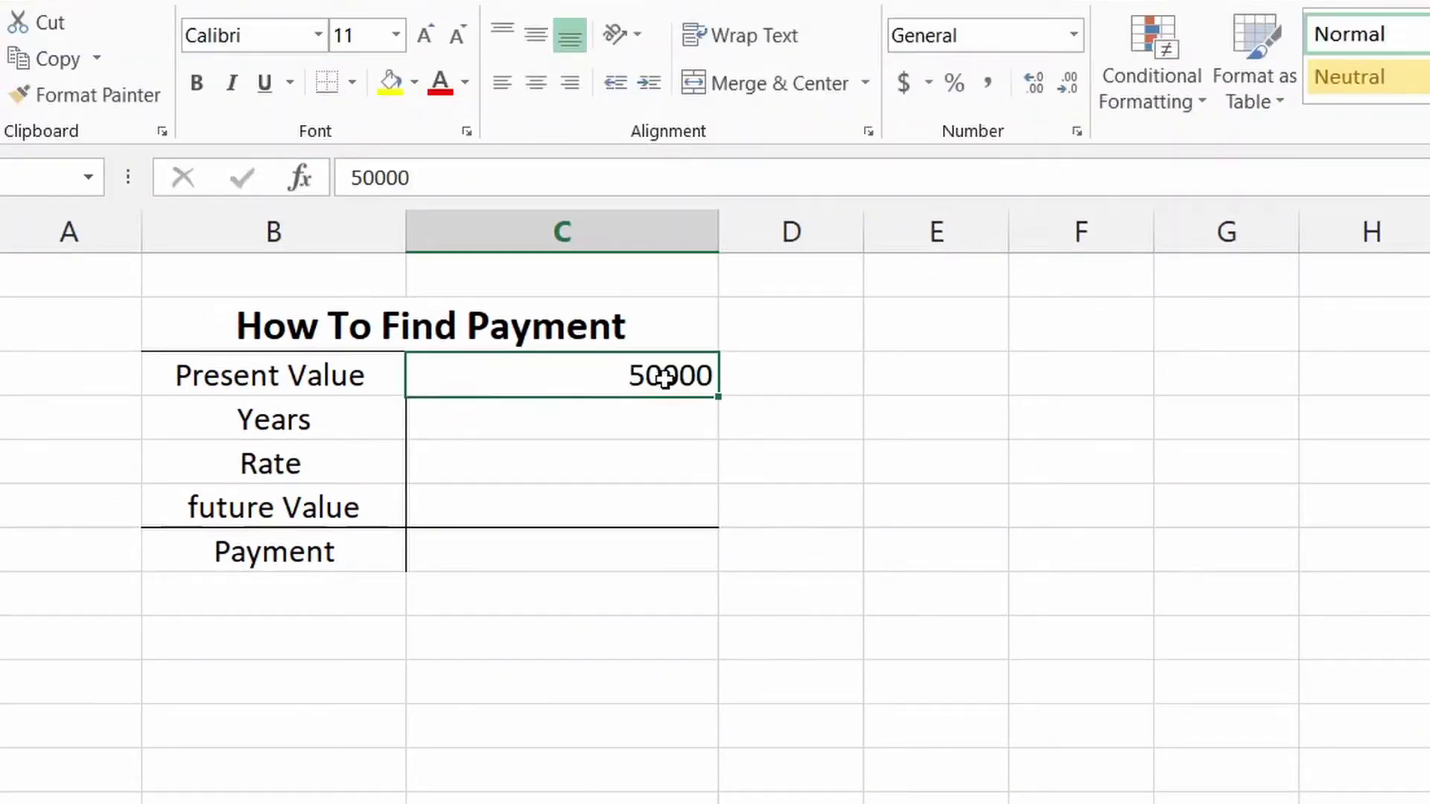
pyautogui.click(904, 83)
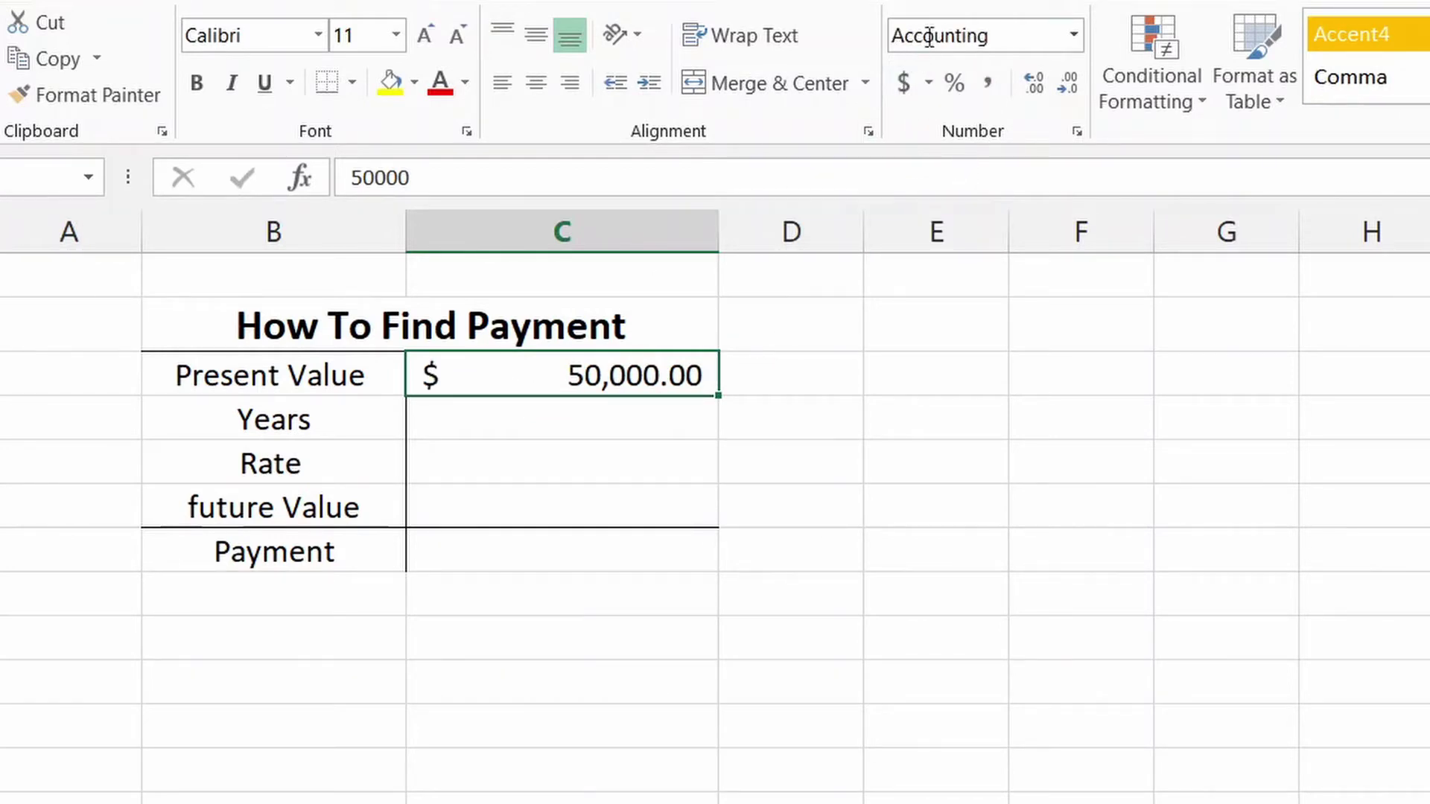
# Step: Enter 5 in the Years cell
pyautogui.click(638, 419)
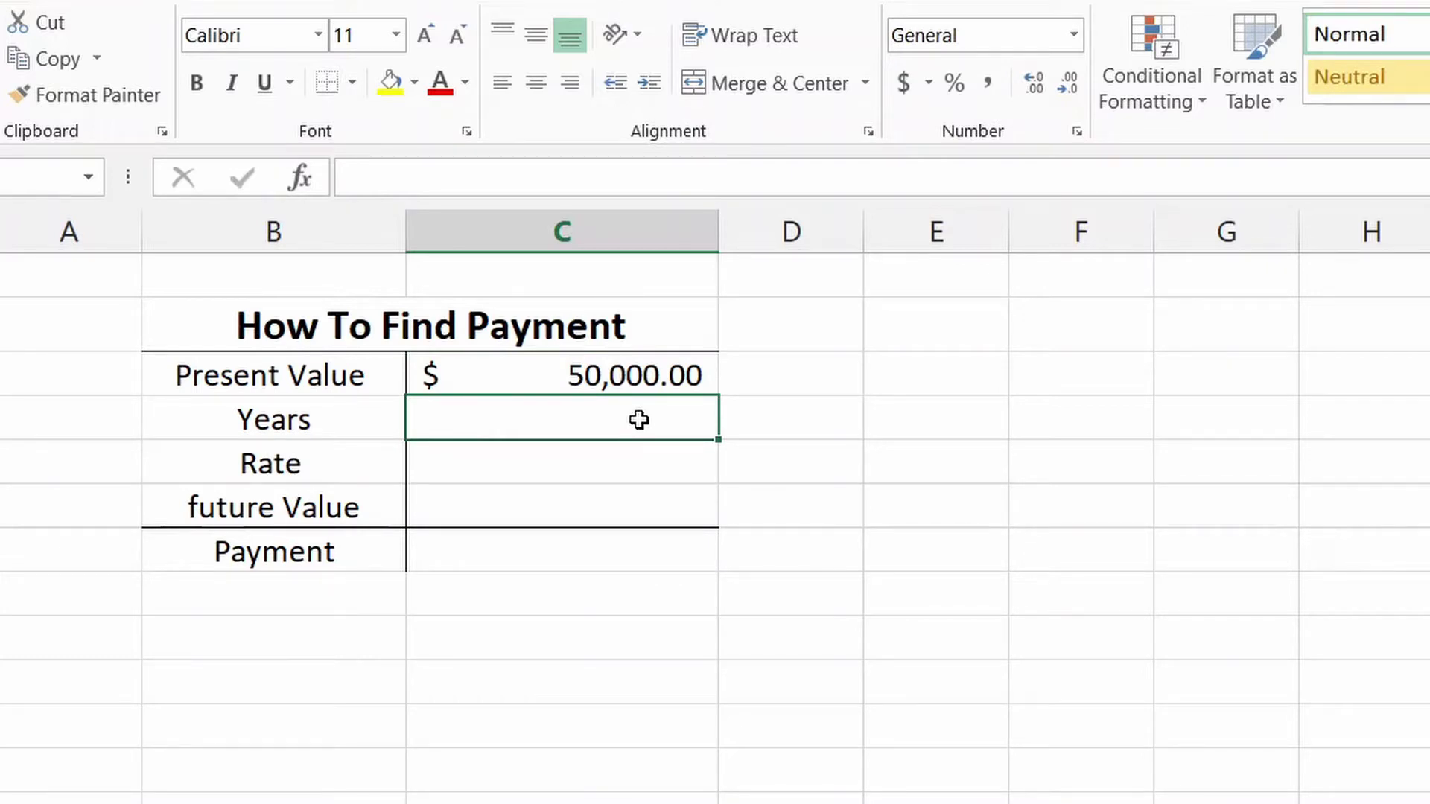
pyautogui.write('5')
pyautogui.press('Return')
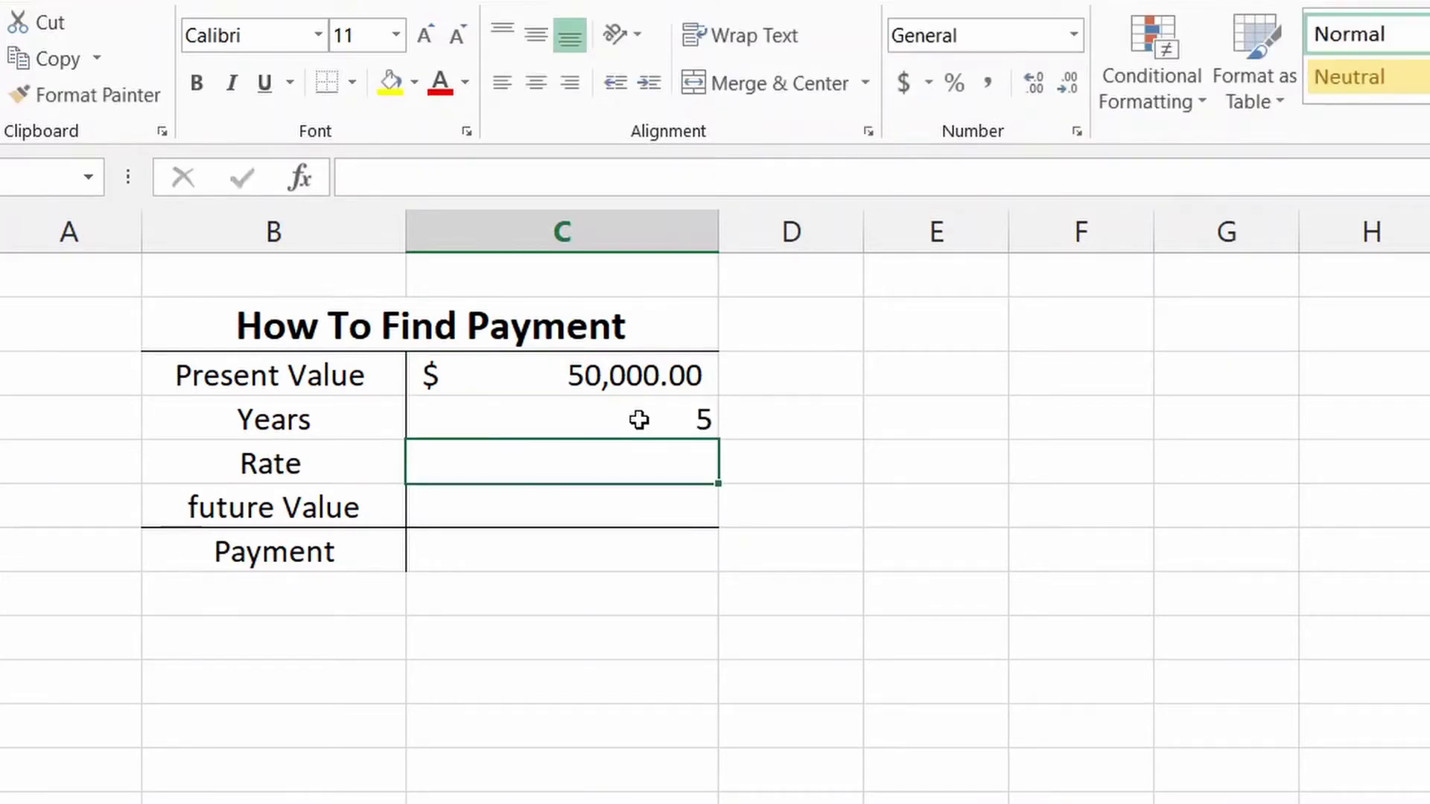
pyautogui.click(562, 381)
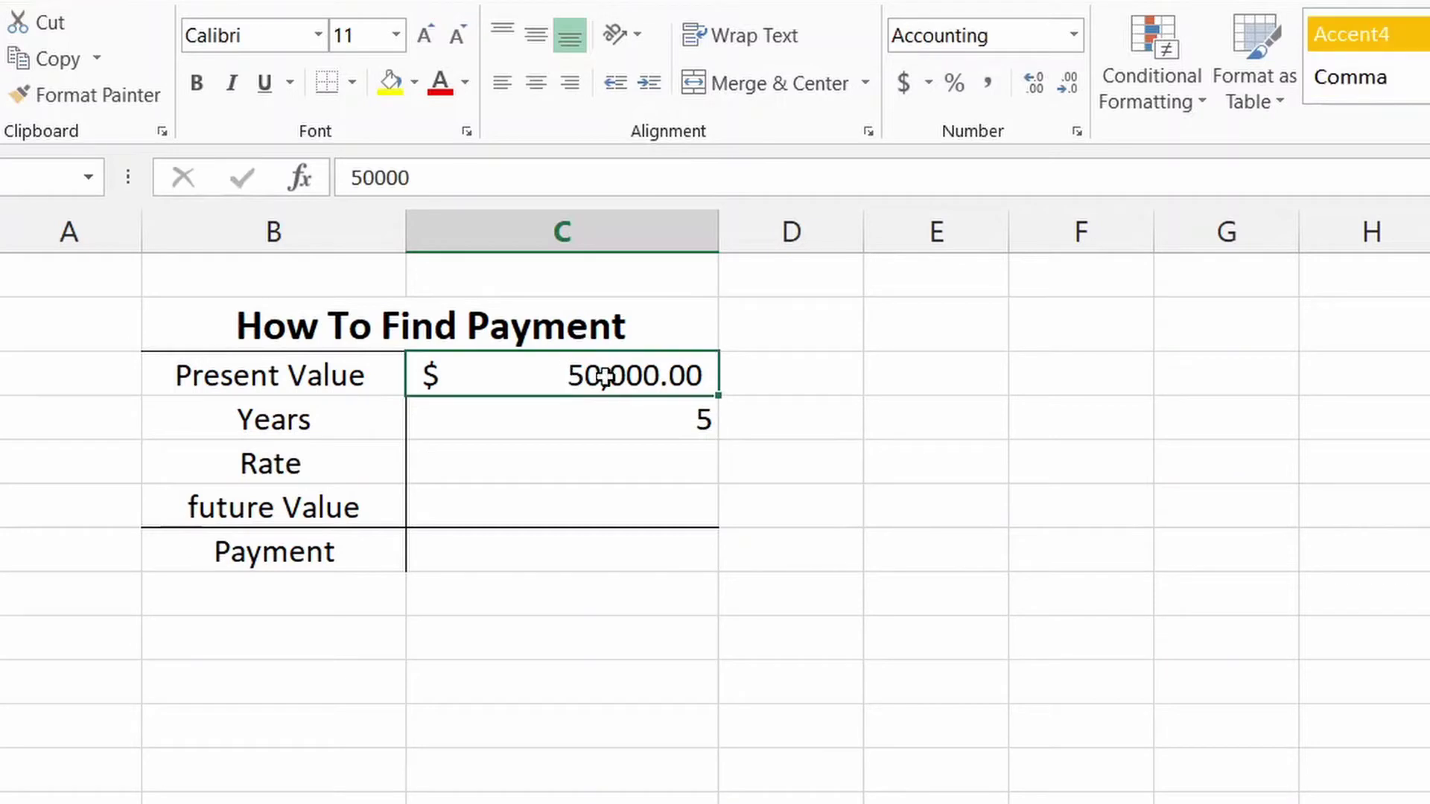
pyautogui.click(661, 417)
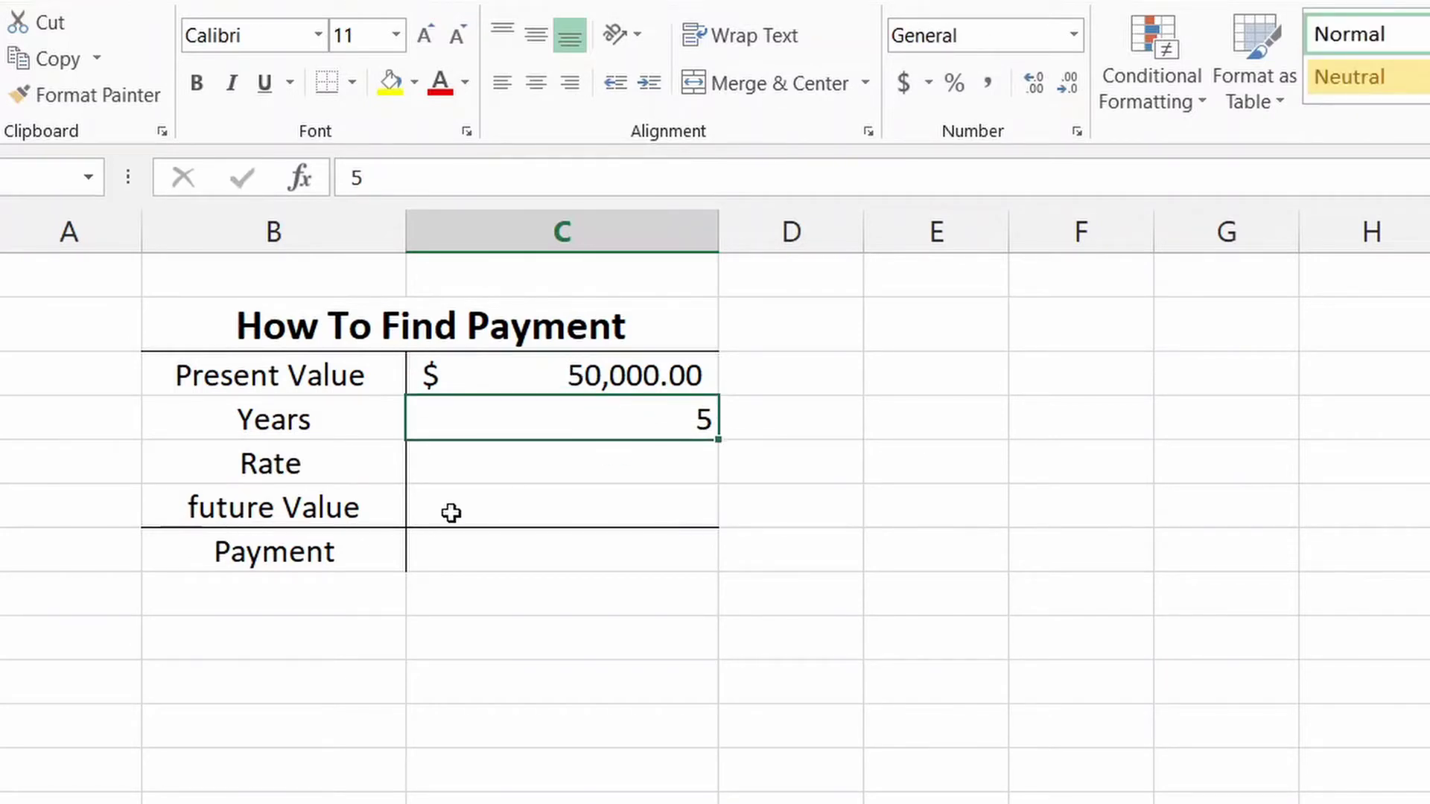
# Step: Enter a 5% Rate and a future Value of 0
pyautogui.click(567, 475)
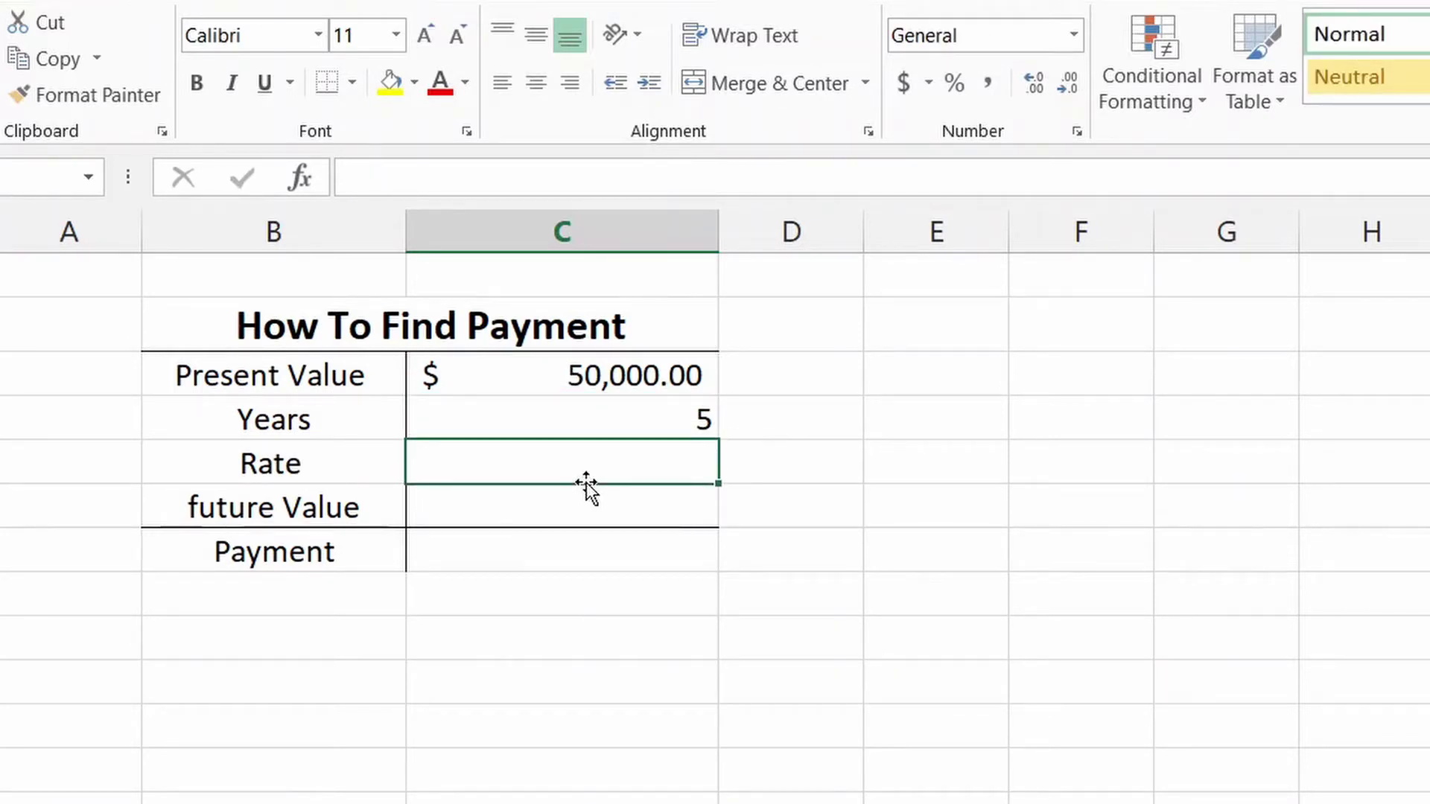
pyautogui.write('.')
pyautogui.press('BackSpace')
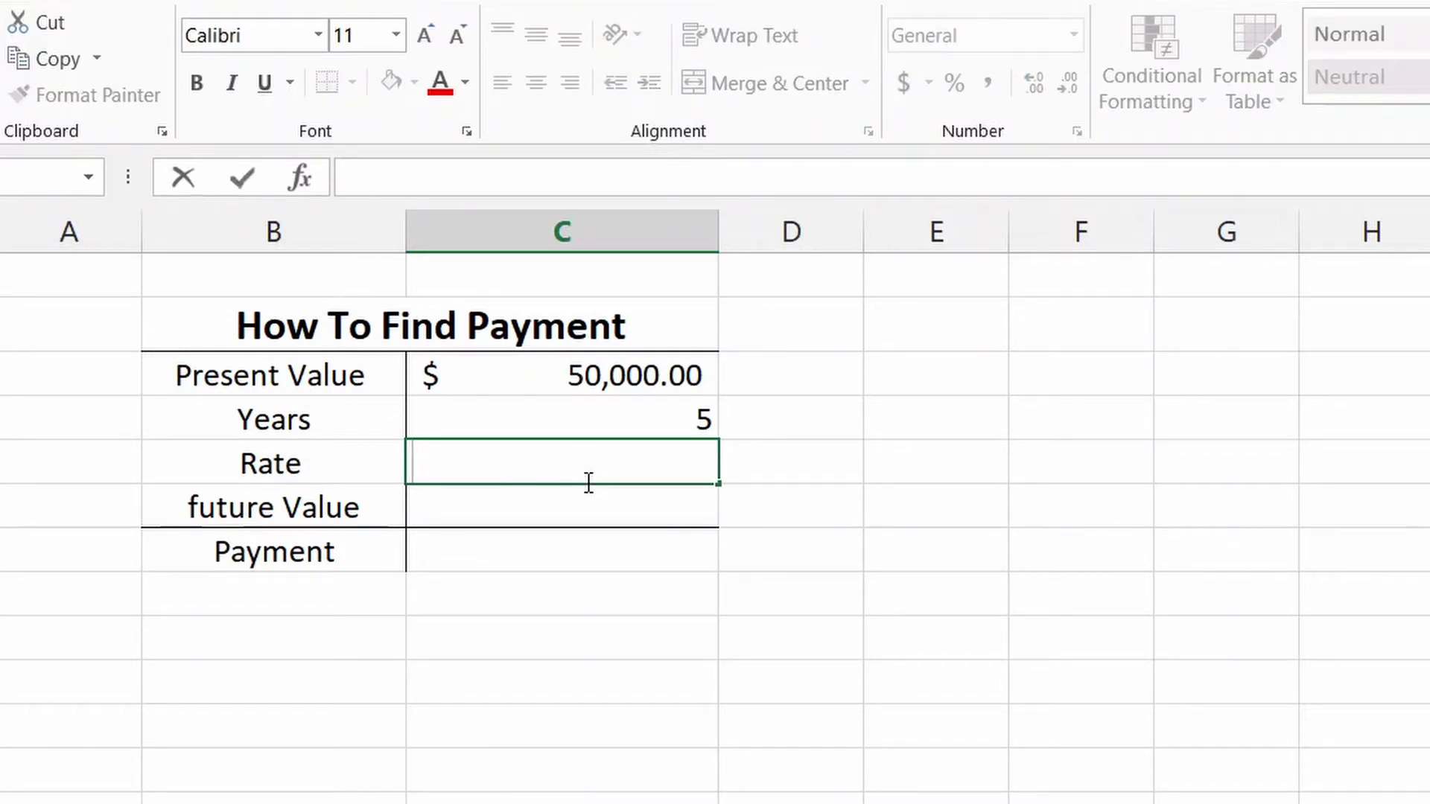
pyautogui.write('3')
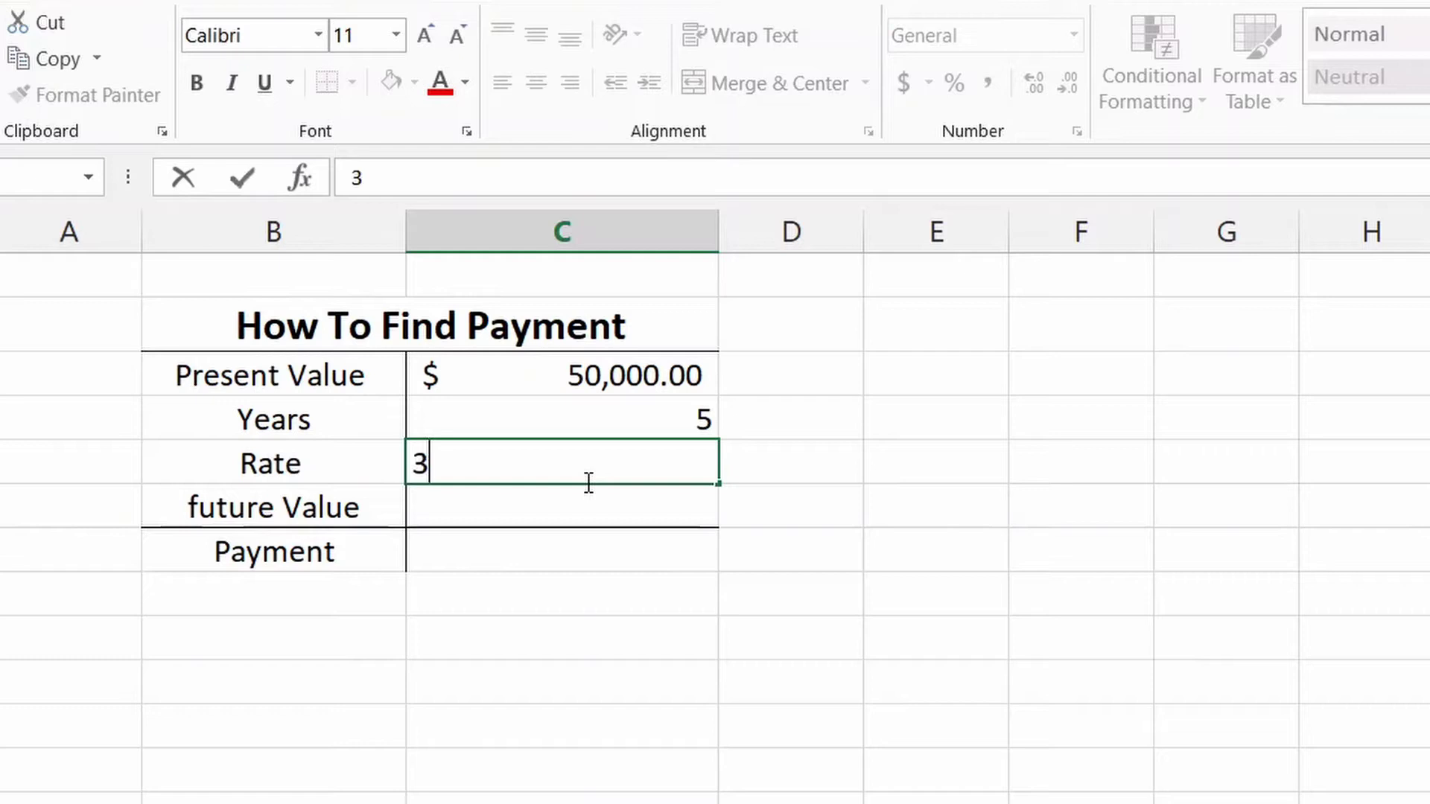
pyautogui.write('%')
pyautogui.press('BackSpace')
pyautogui.press('BackSpace')
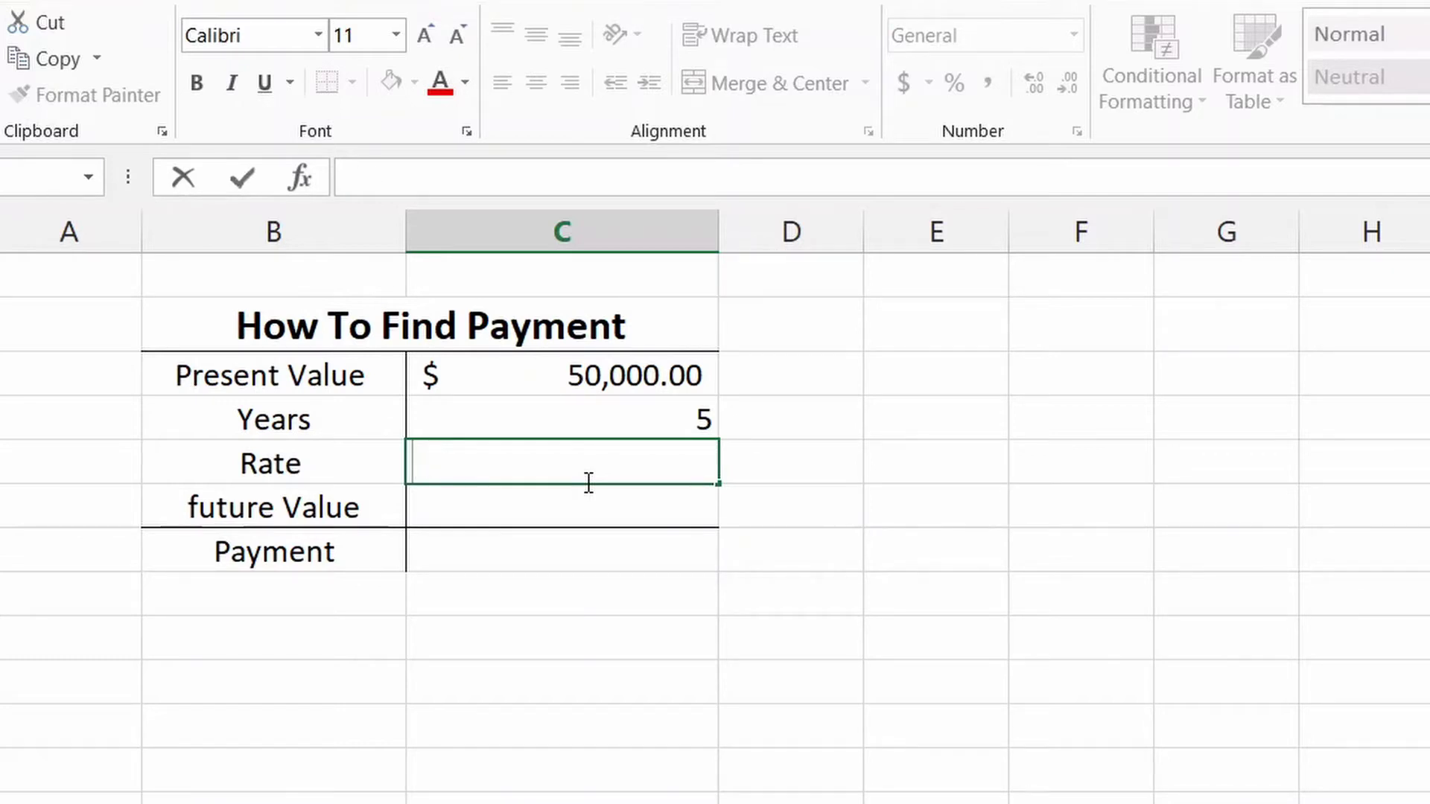
pyautogui.write('5%')
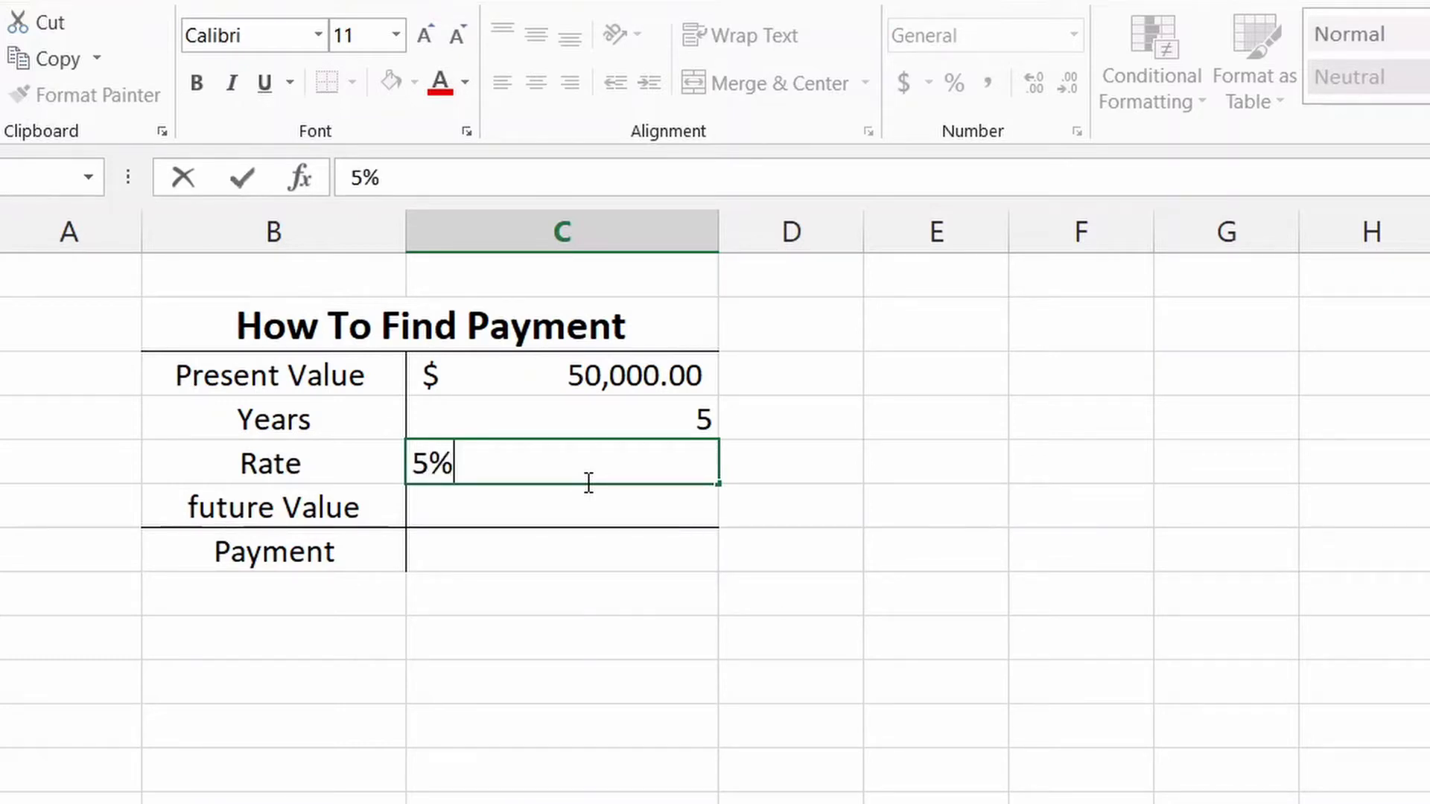
pyautogui.press('Return')
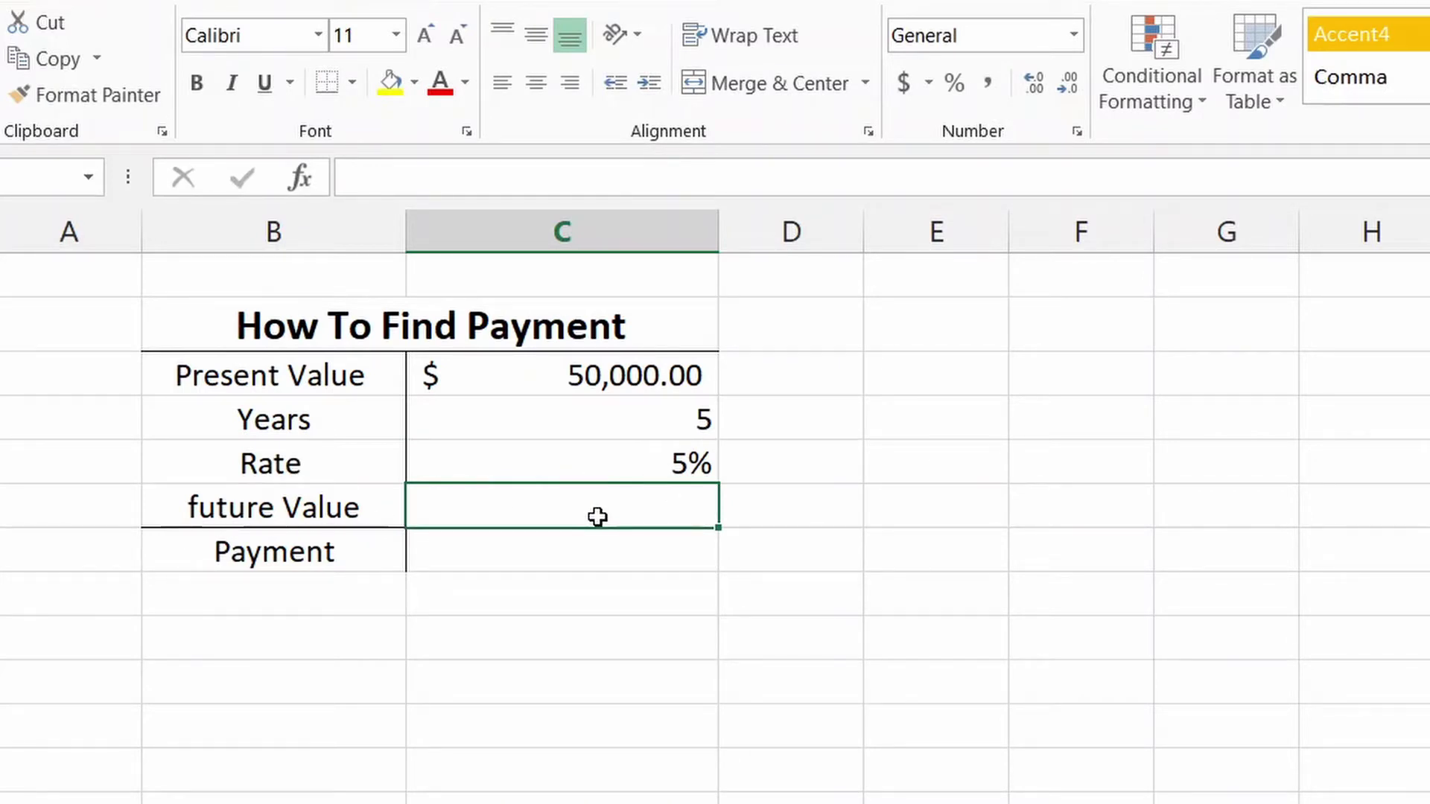
pyautogui.write('0')
pyautogui.press('Return')
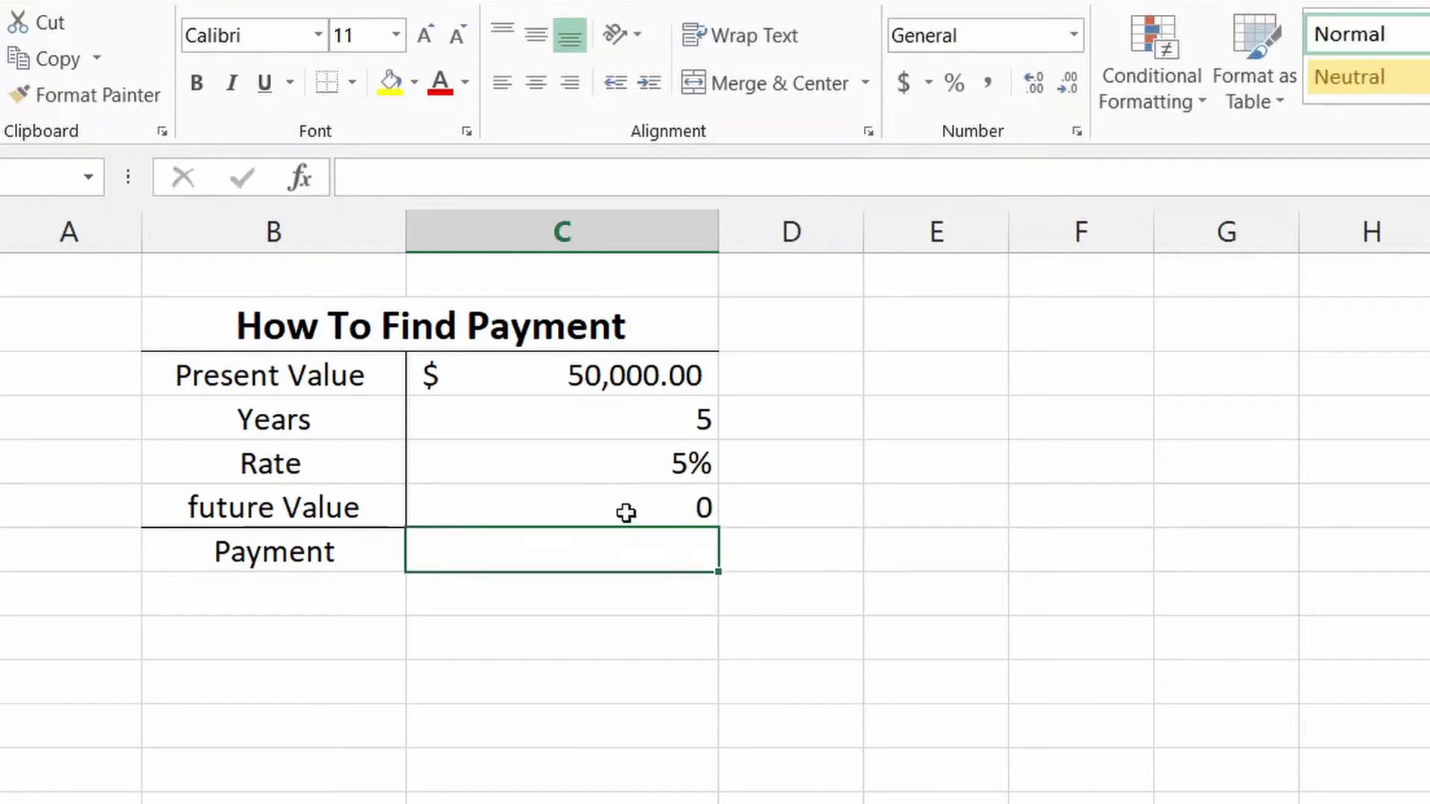
pyautogui.click(625, 510)
pyautogui.click(903, 84)
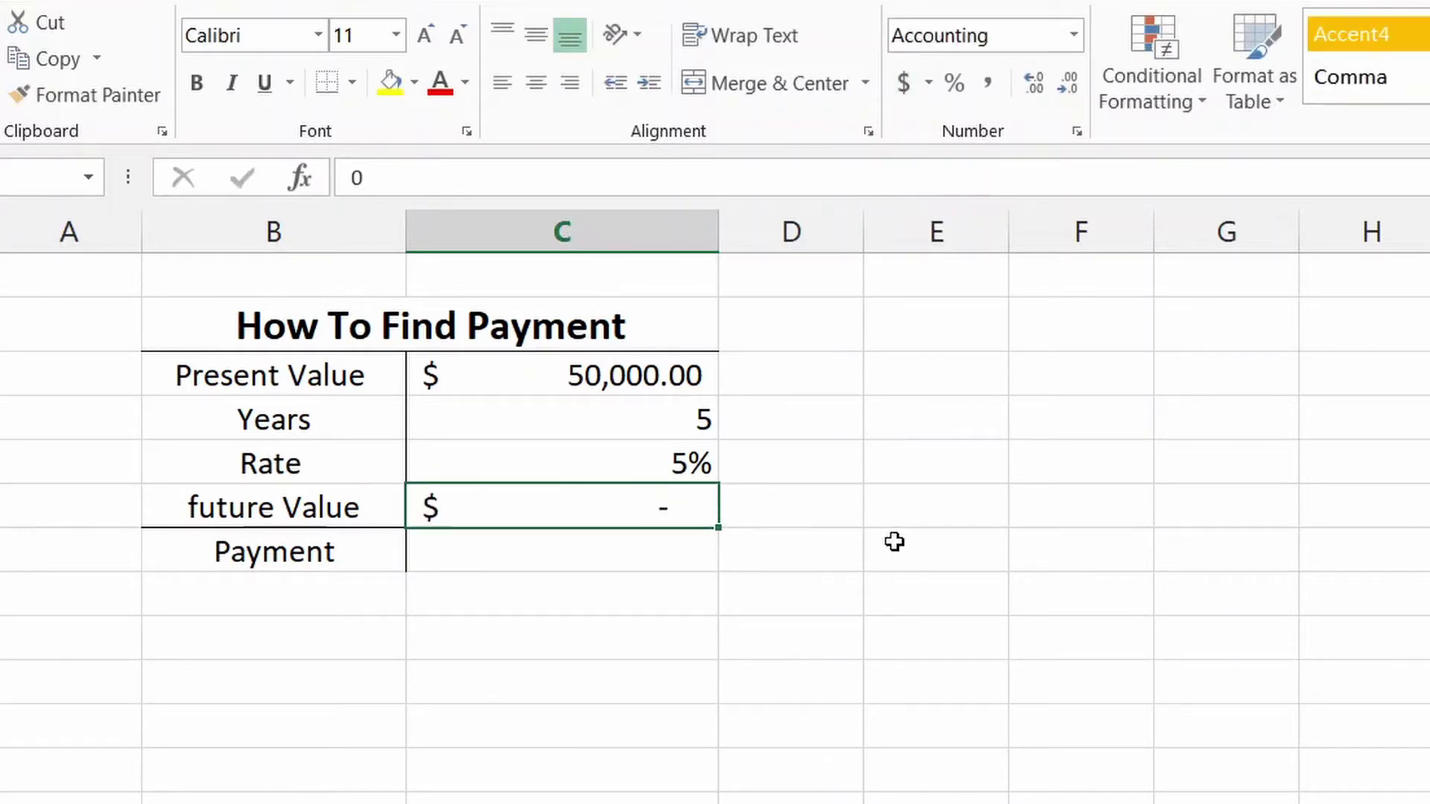
pyautogui.click(900, 539)
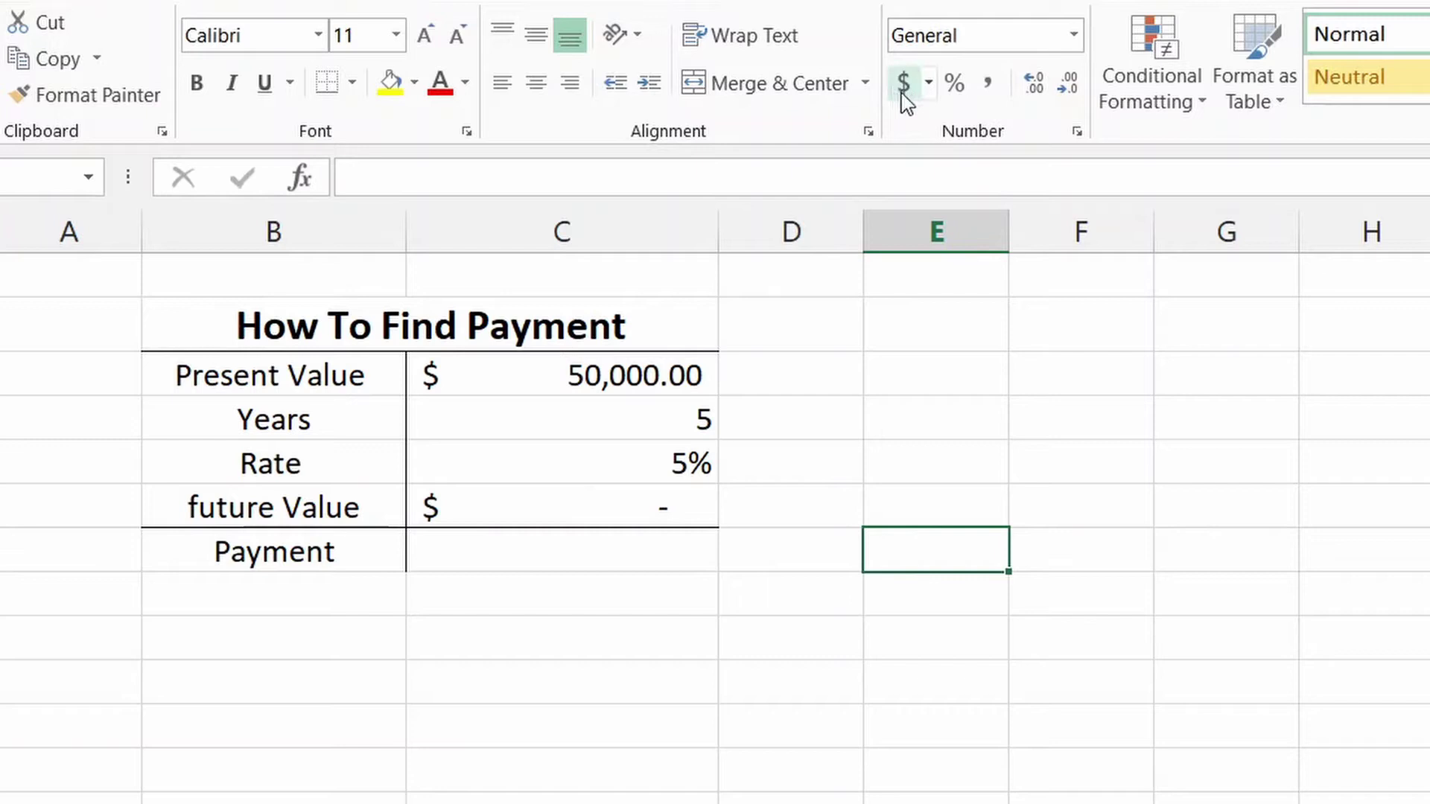
pyautogui.click(566, 512)
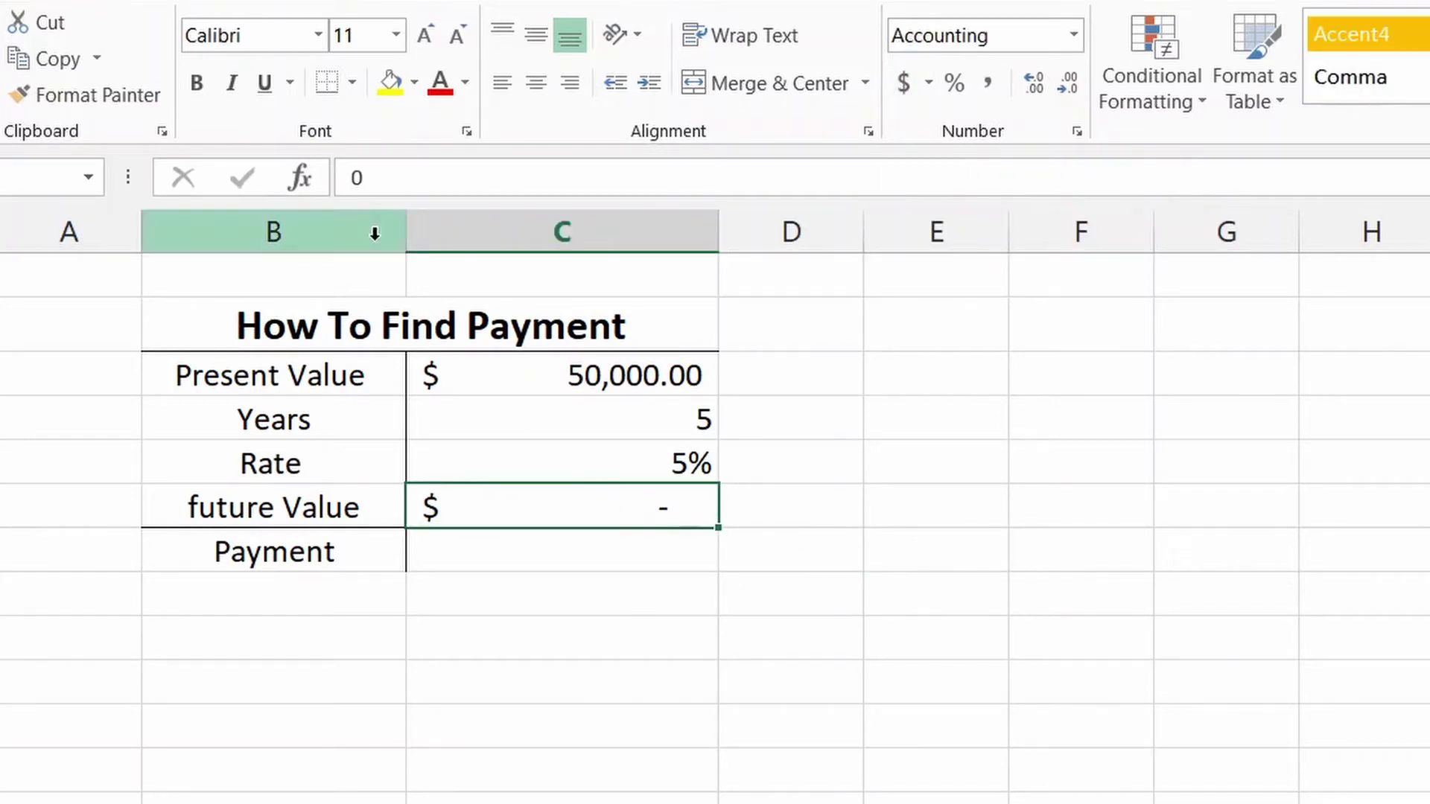
pyautogui.click(875, 509)
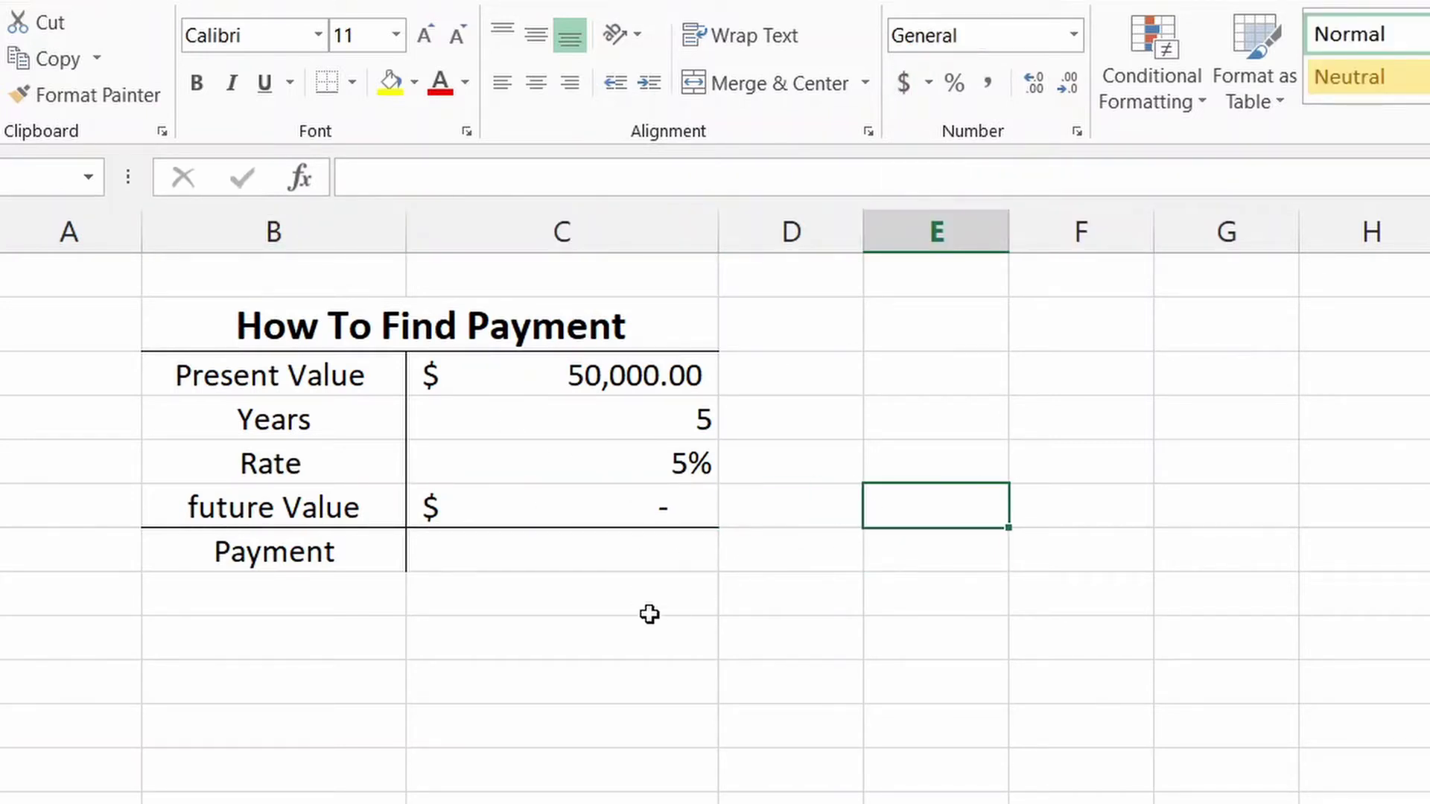
pyautogui.click(624, 544)
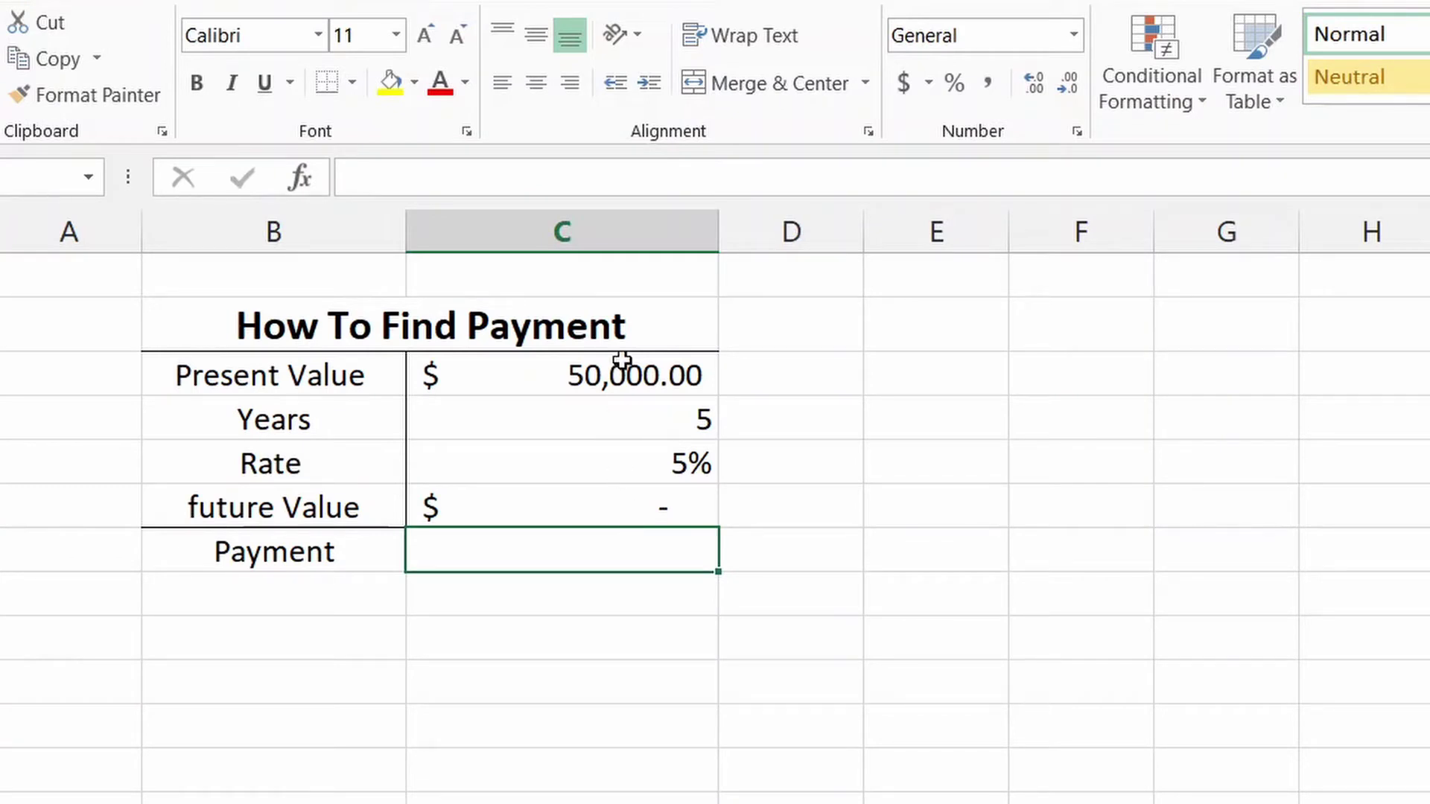
pyautogui.moveTo(622, 373); pyautogui.dragTo(626, 506)
pyautogui.click(1106, 472)
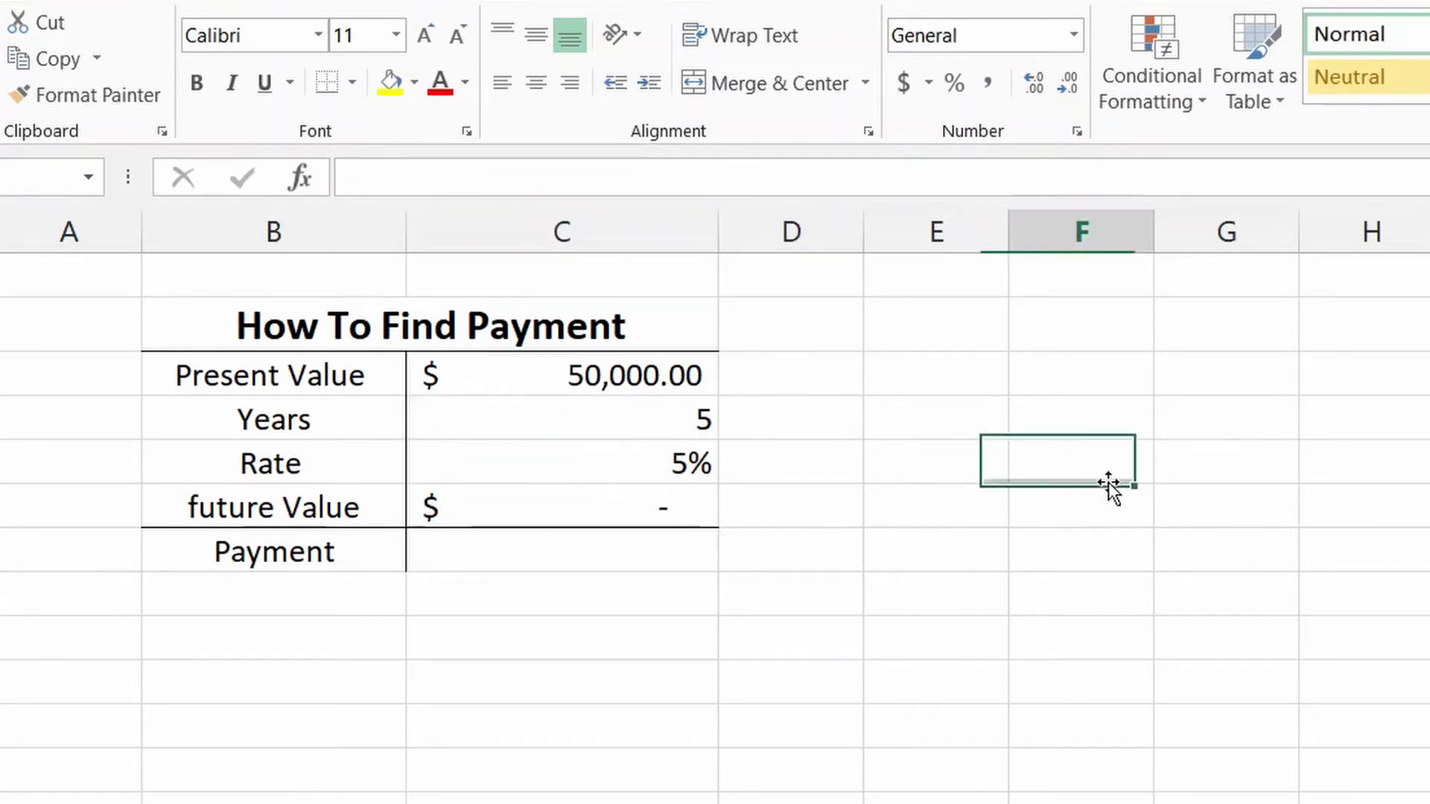
pyautogui.click(633, 468)
pyautogui.click(566, 555)
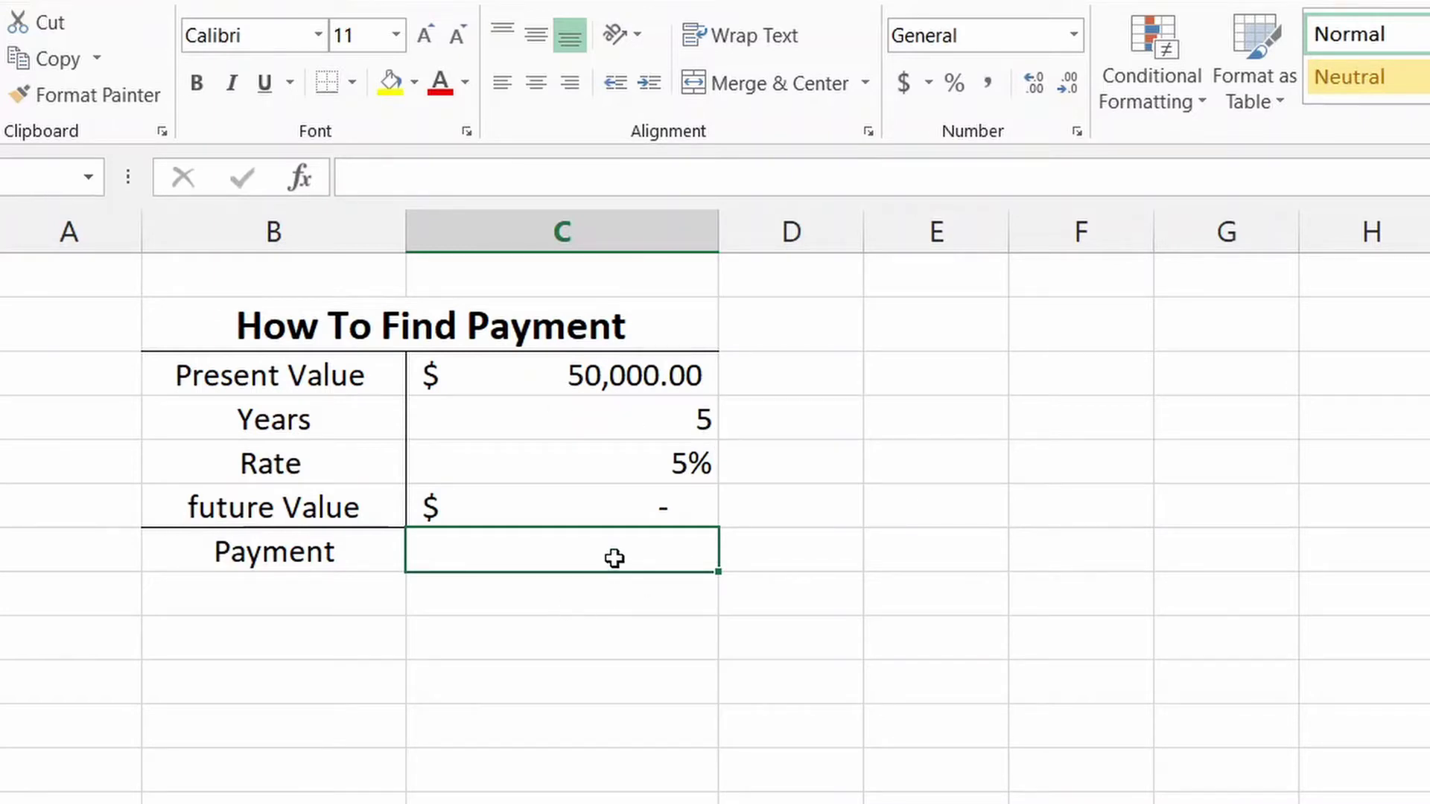
pyautogui.click(664, 465)
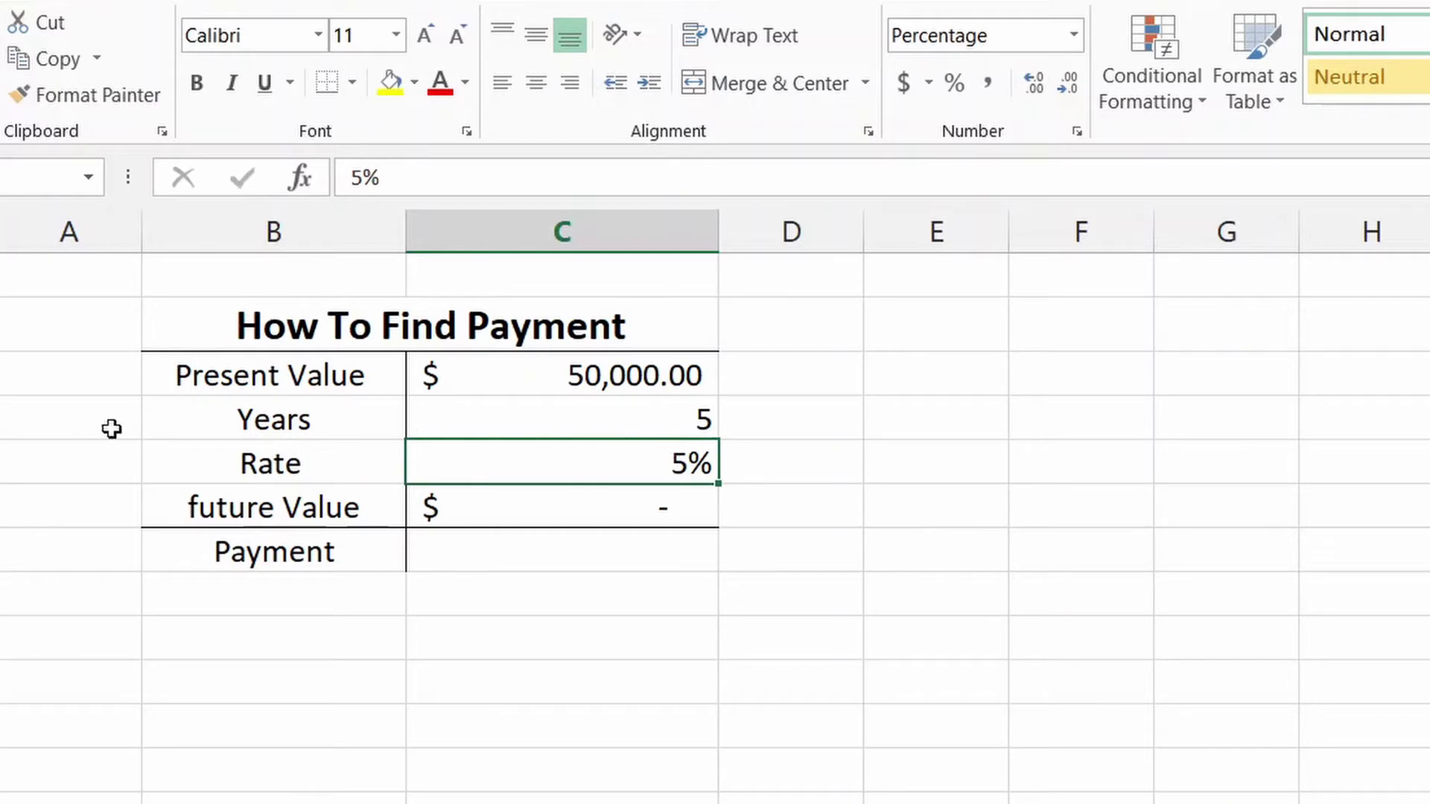
pyautogui.click(638, 422)
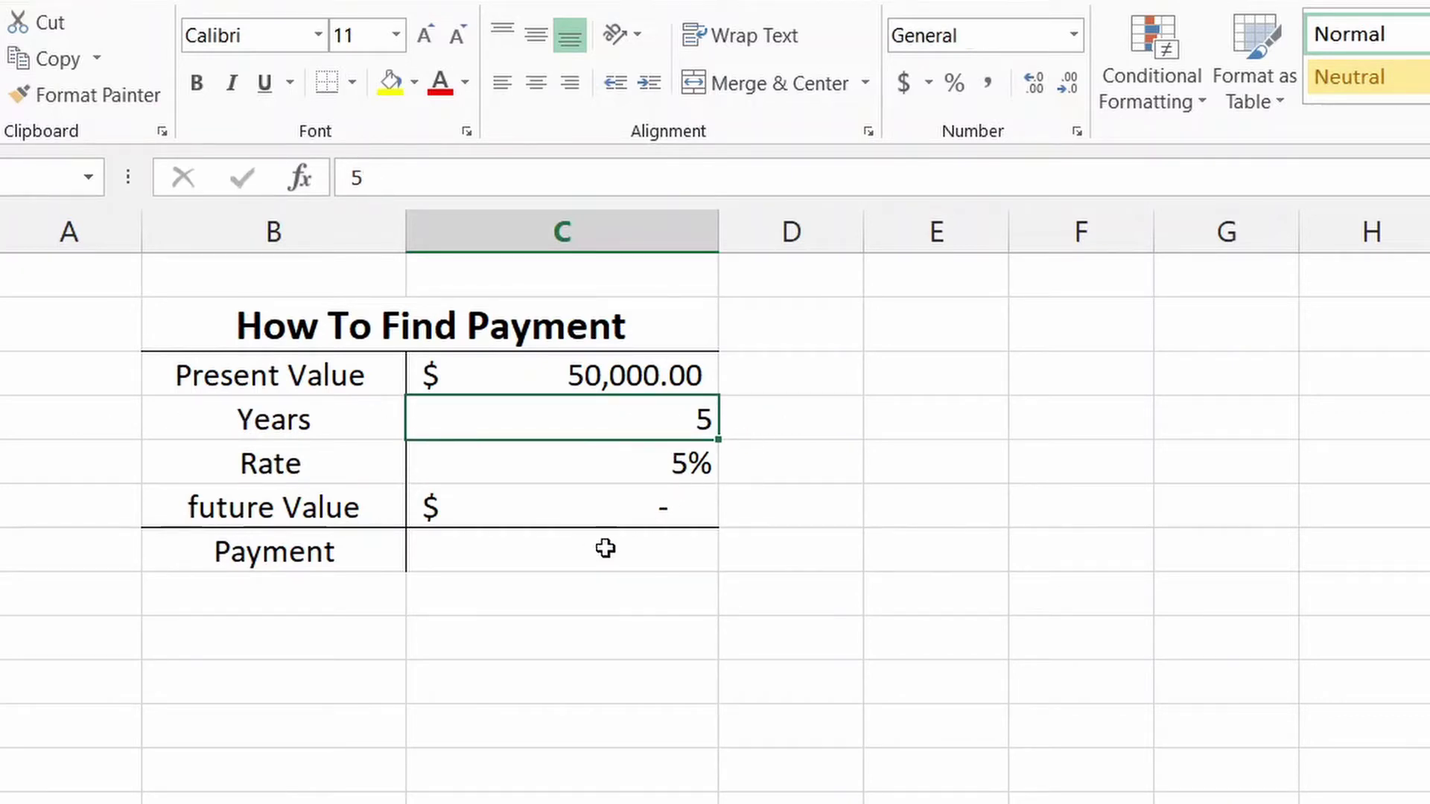
pyautogui.click(654, 555)
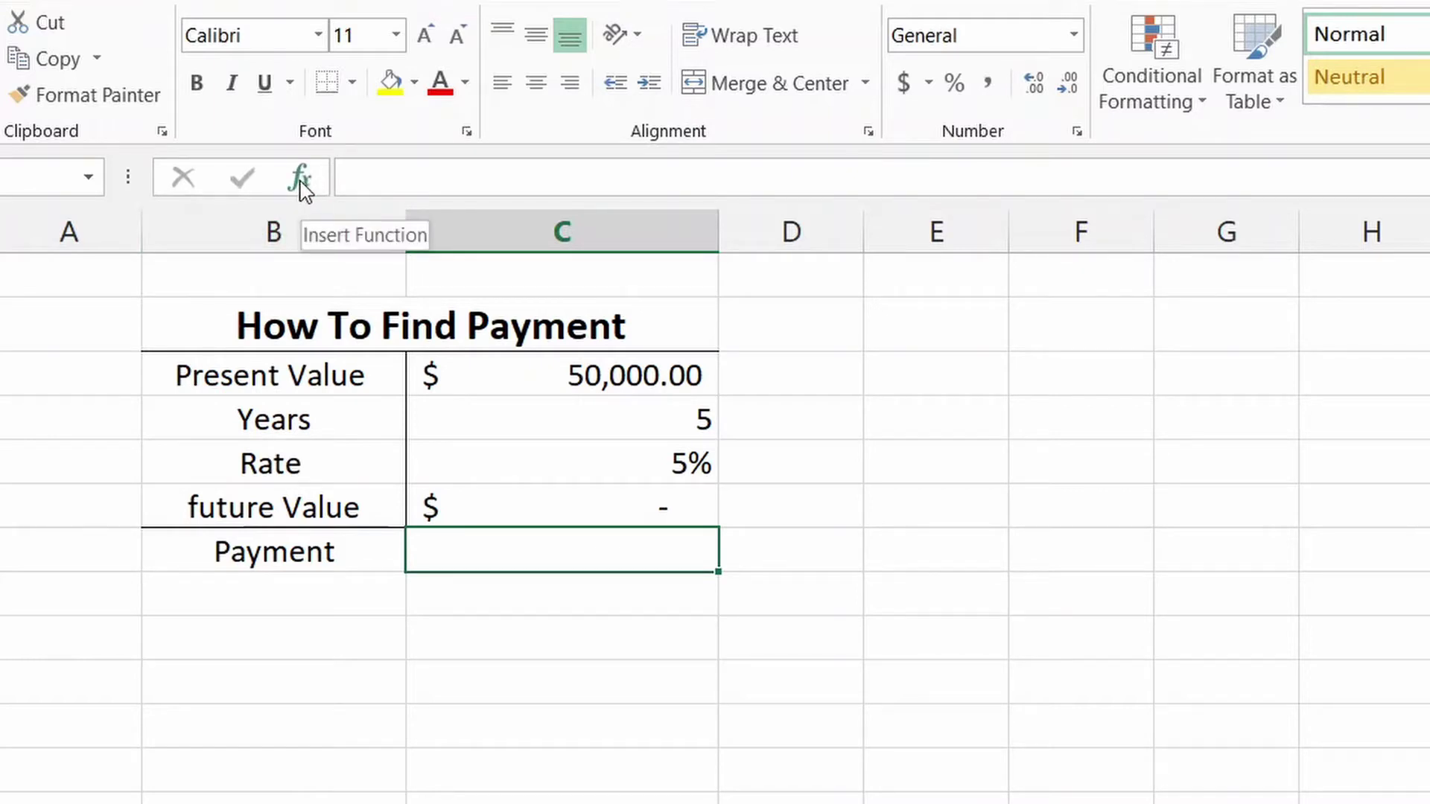
# Step: Choose the PMT function from the Financial category in Insert Function for the Payment cell
pyautogui.write('=pmt')
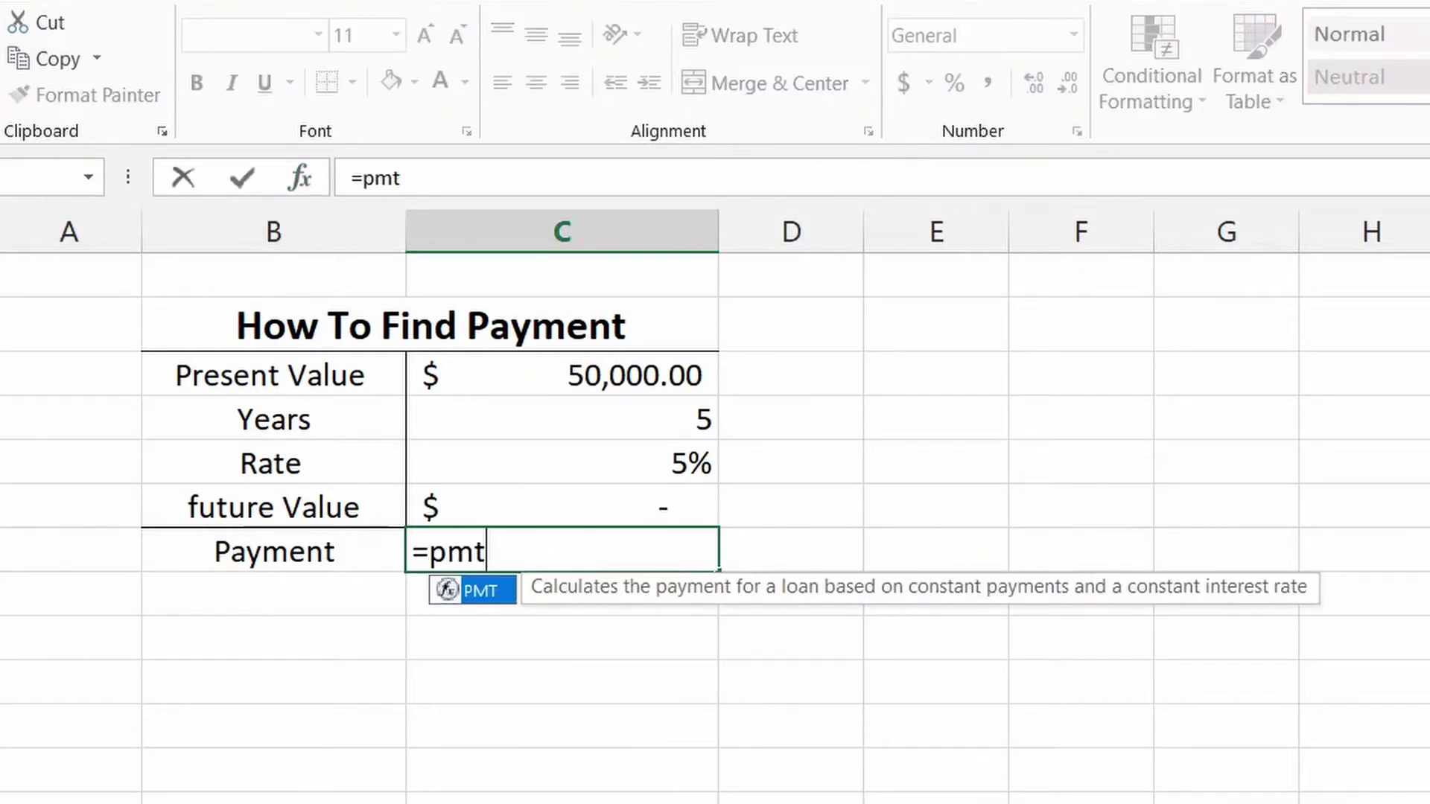
pyautogui.press('BackSpace')
pyautogui.press('BackSpace')
pyautogui.press('BackSpace')
pyautogui.press('BackSpace')
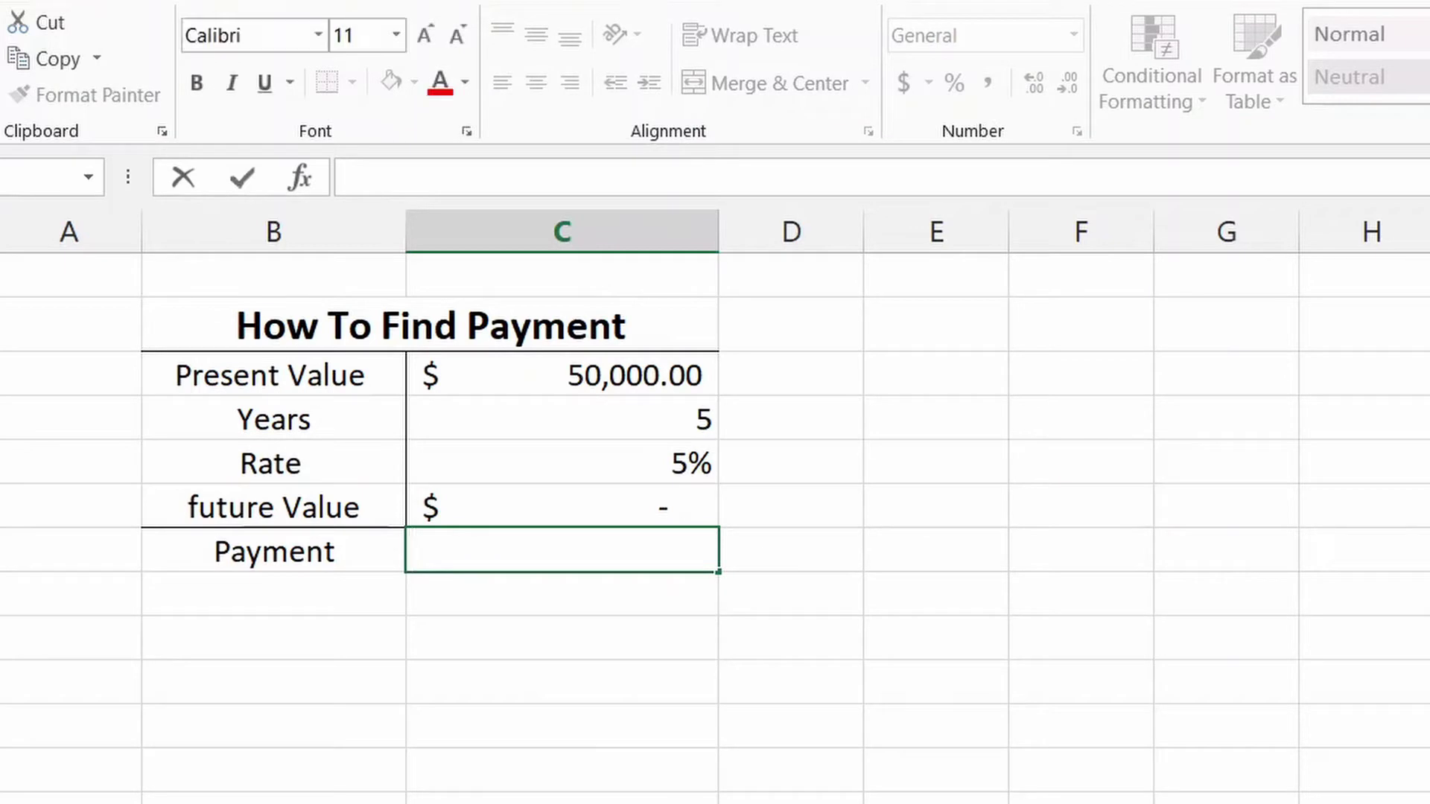
pyautogui.click(299, 178)
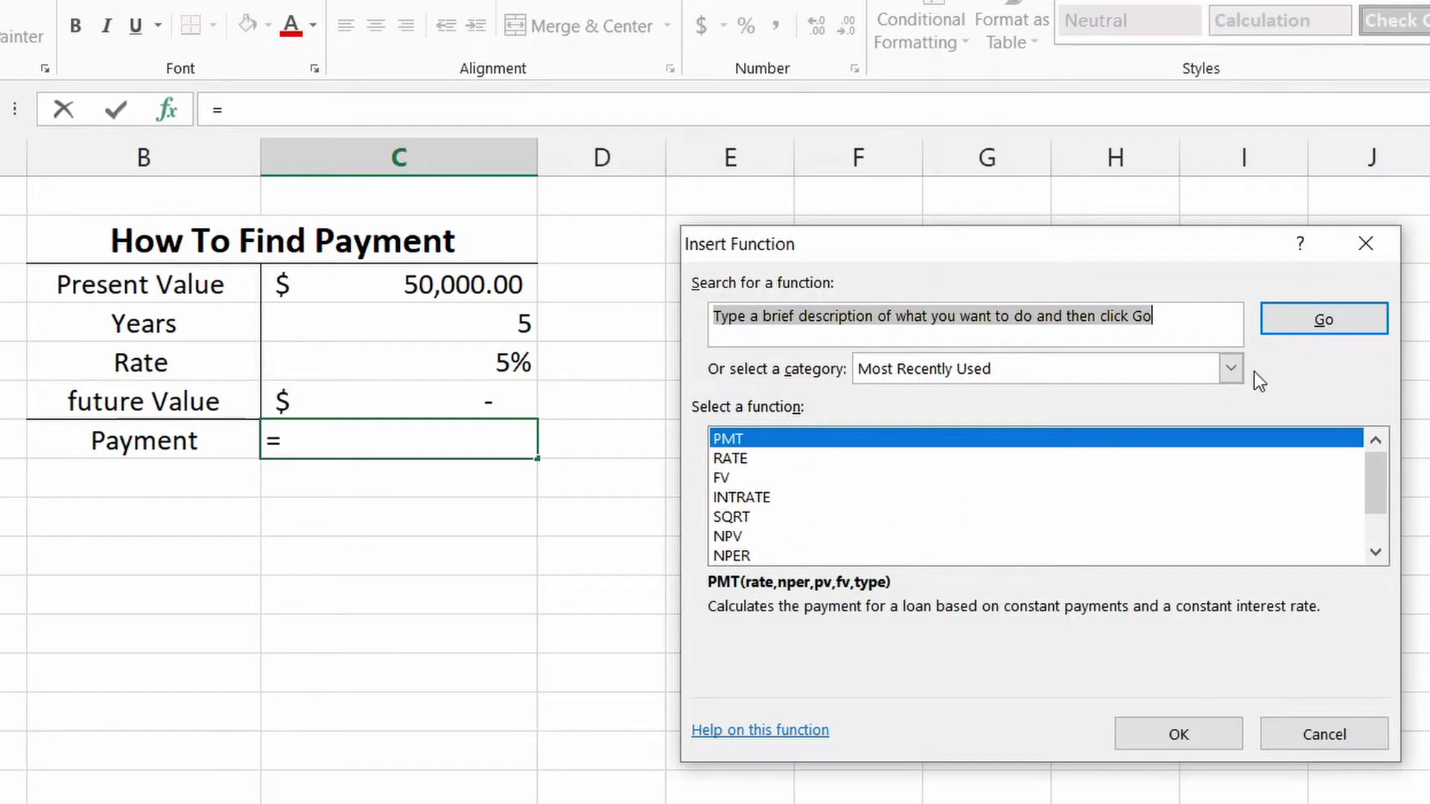
pyautogui.click(1230, 369)
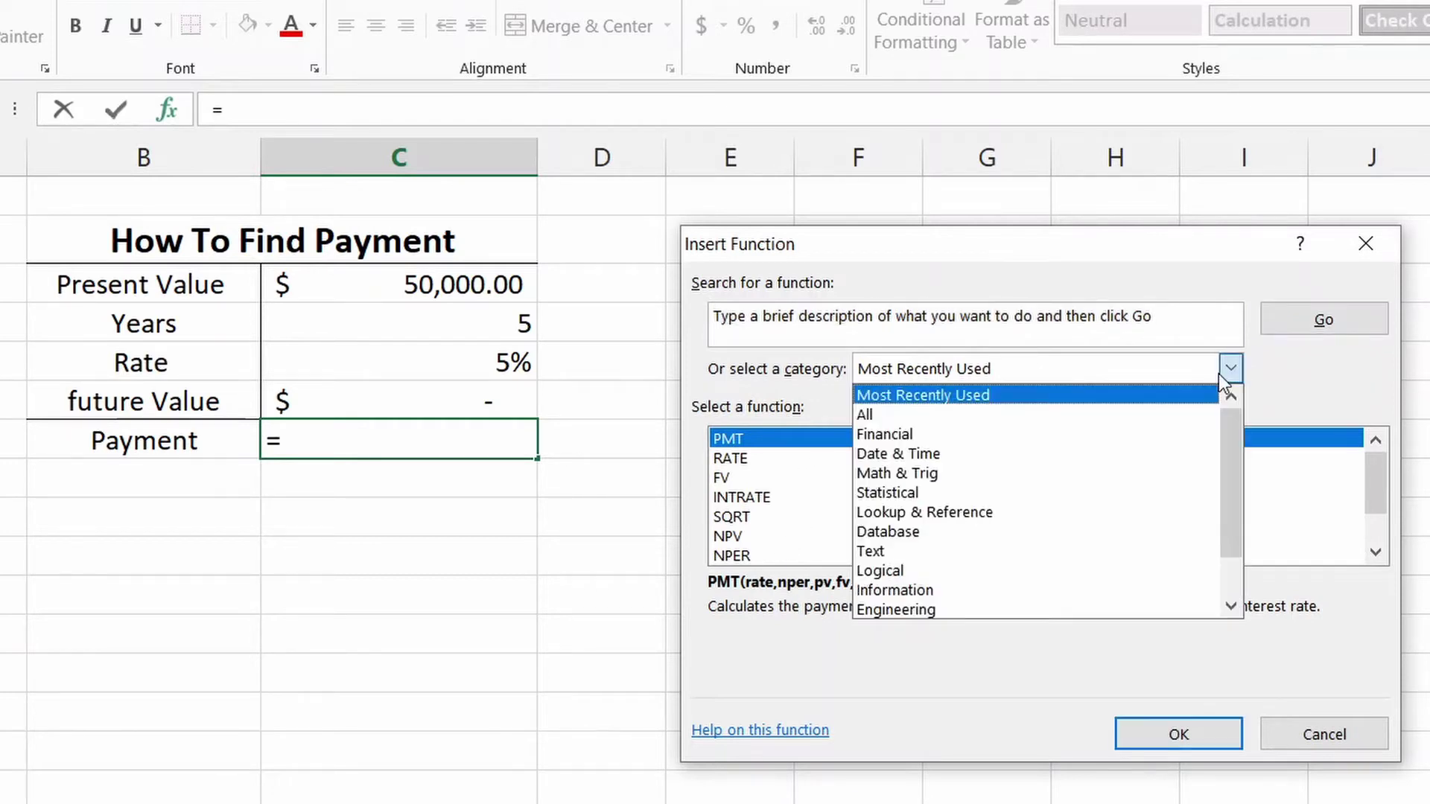
pyautogui.click(864, 435)
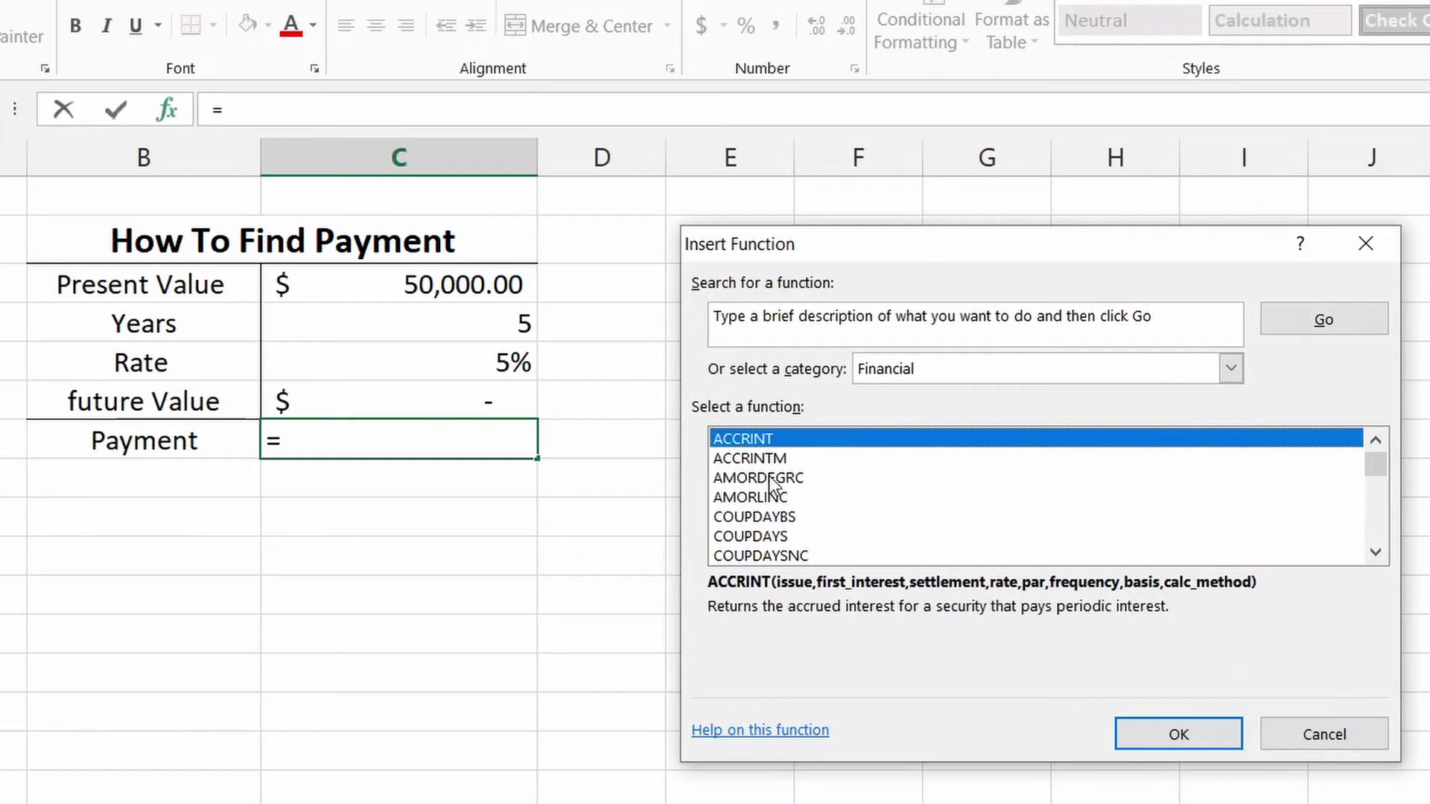
pyautogui.scroll(-10, 774, 485)
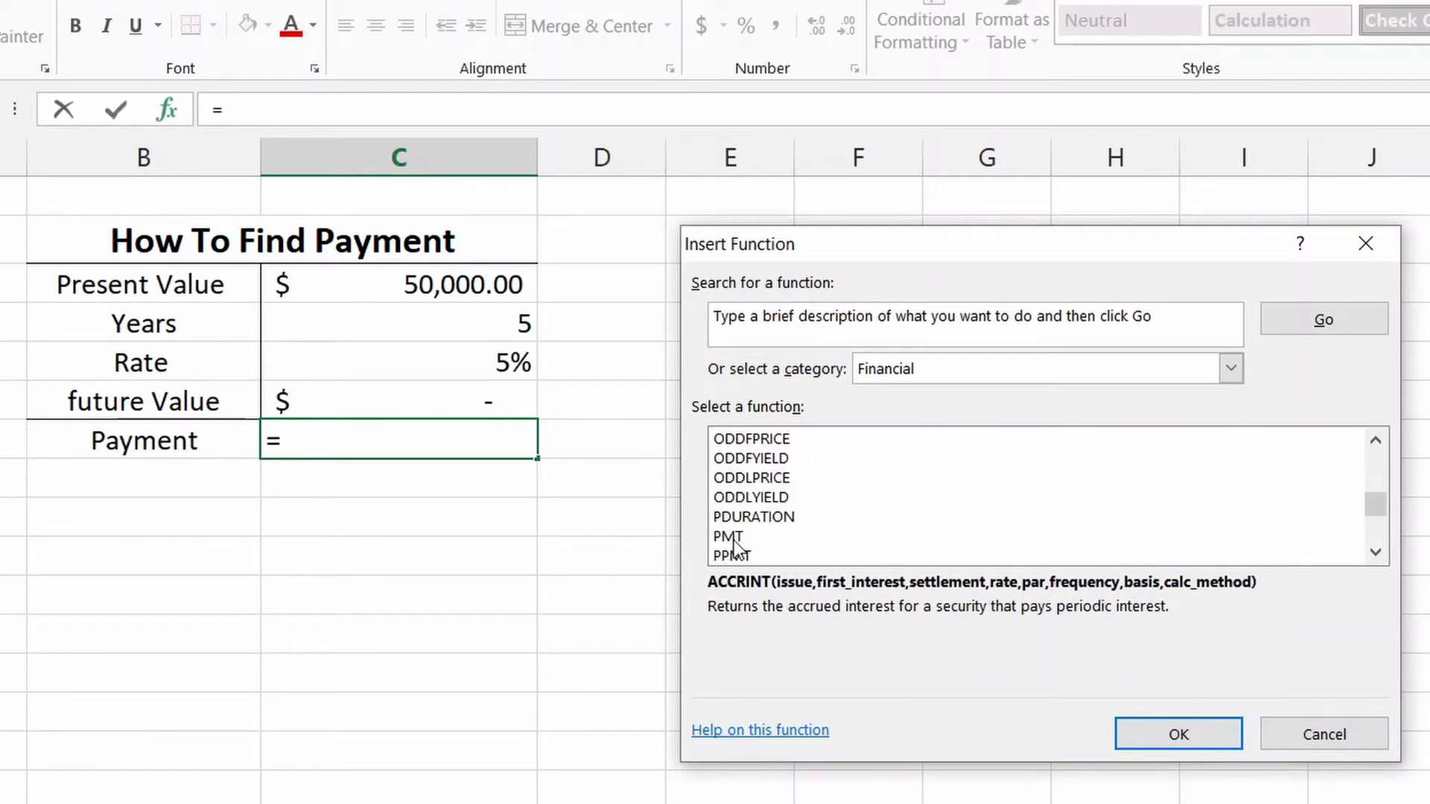
pyautogui.click(736, 537)
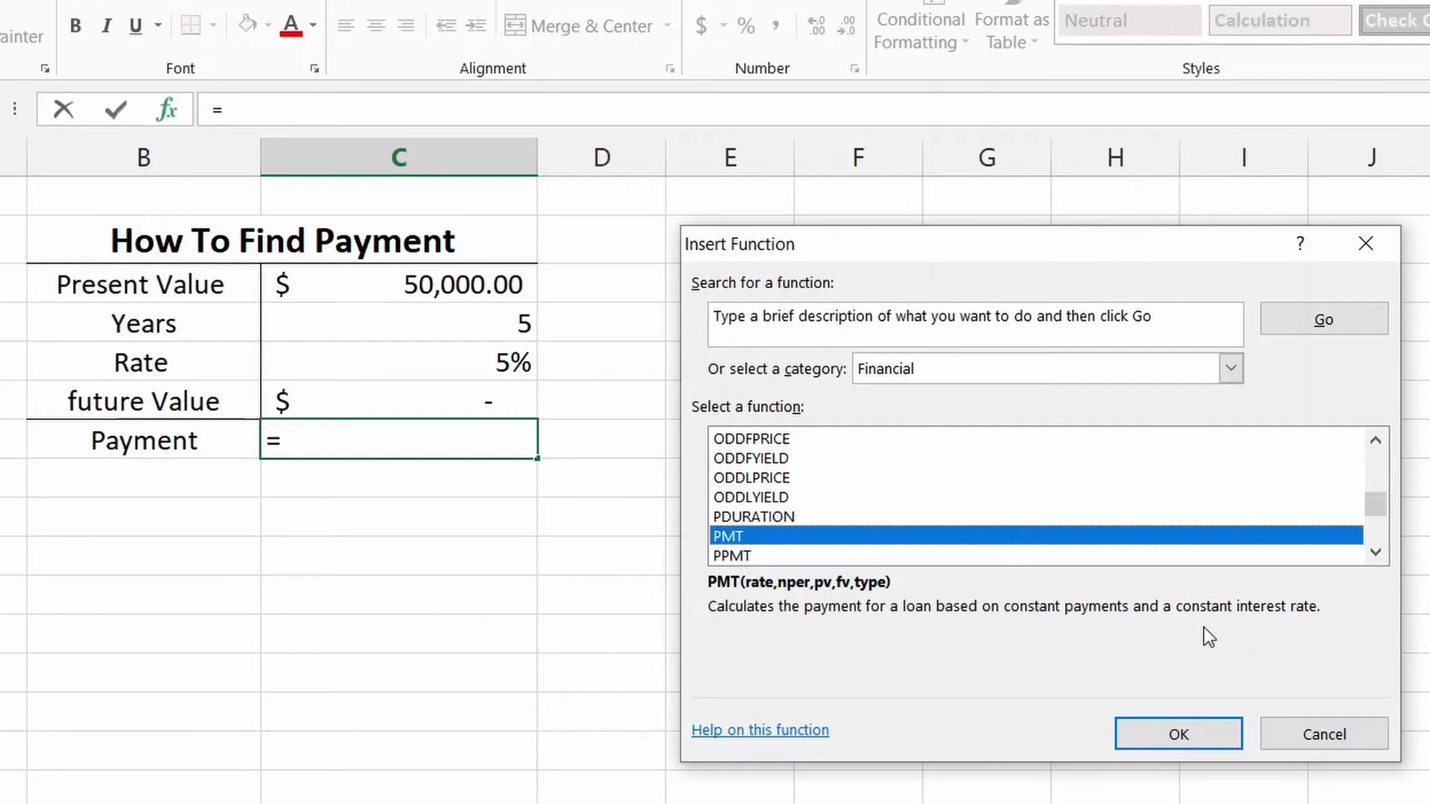
# Step: Set the PMT Rate argument to the monthly rate C5/12
pyautogui.click(1132, 733)
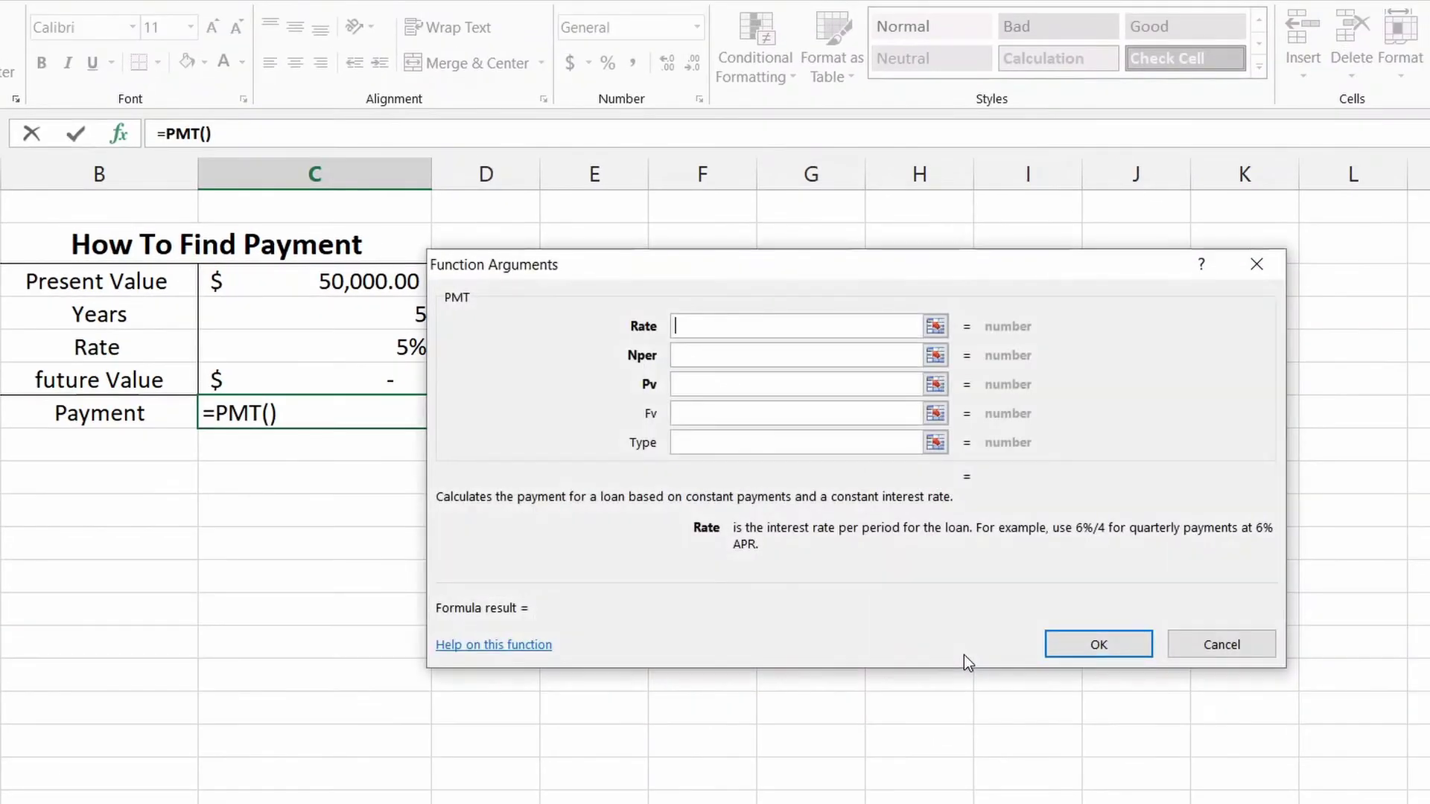
pyautogui.moveTo(770, 263); pyautogui.dragTo(904, 270)
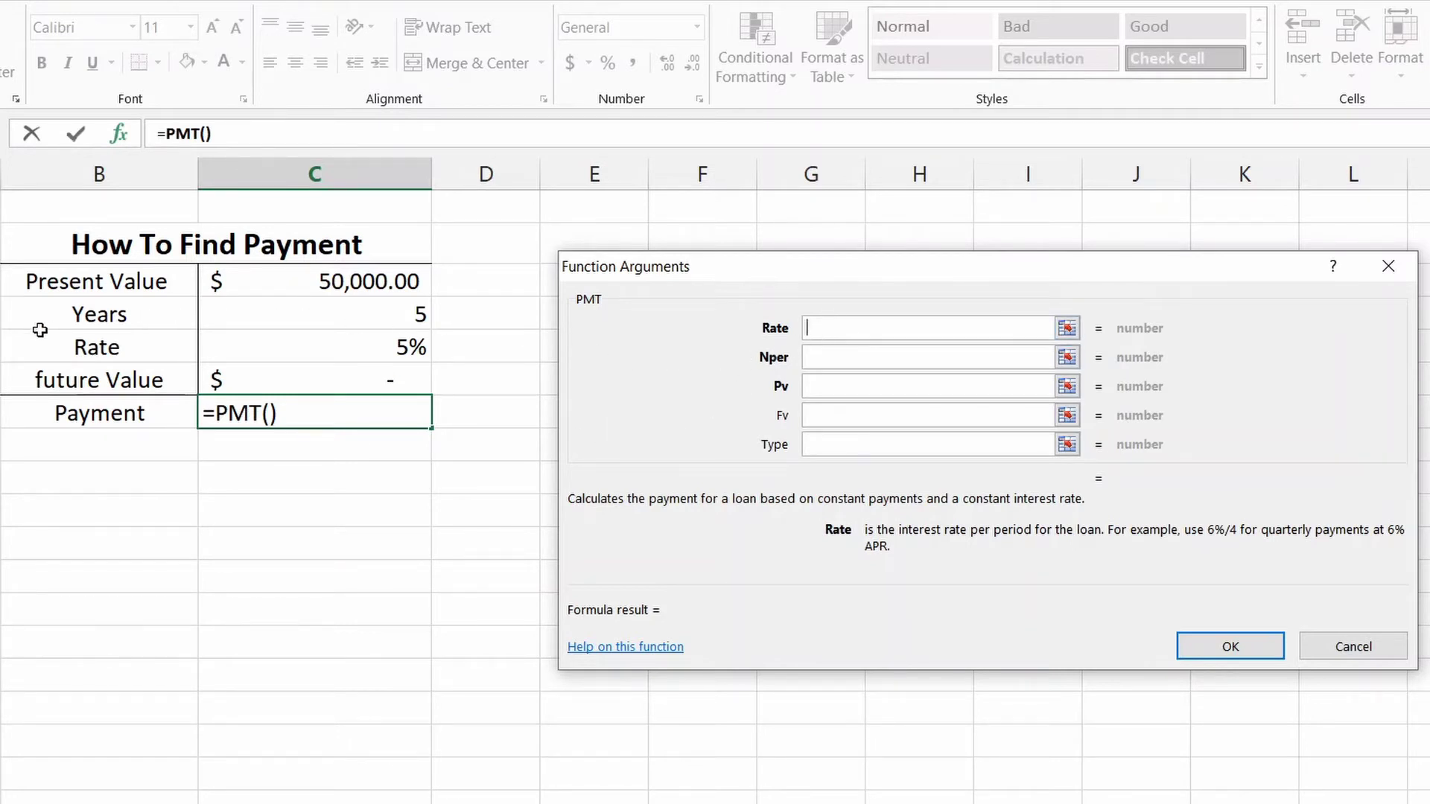
pyautogui.click(399, 352)
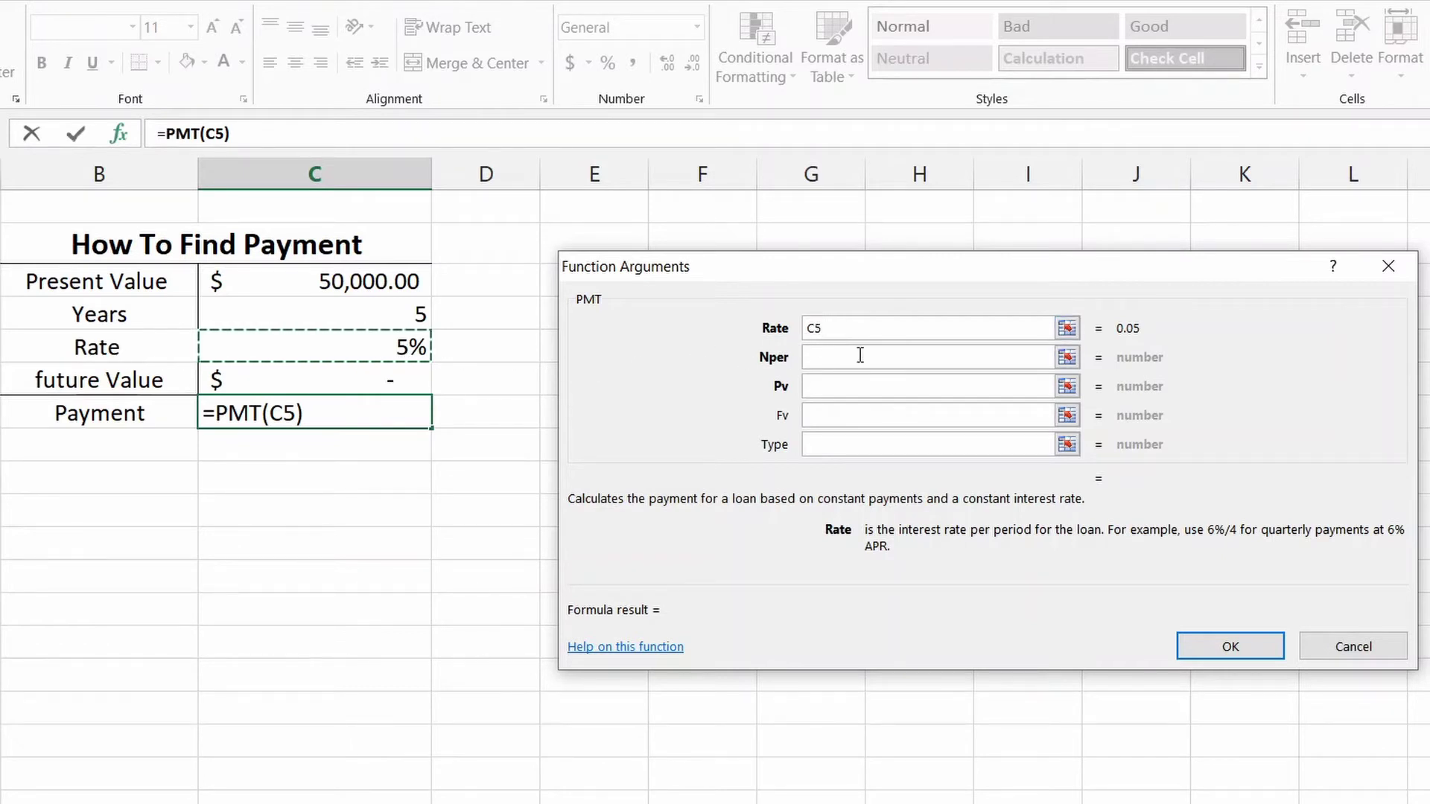
pyautogui.write('/12')
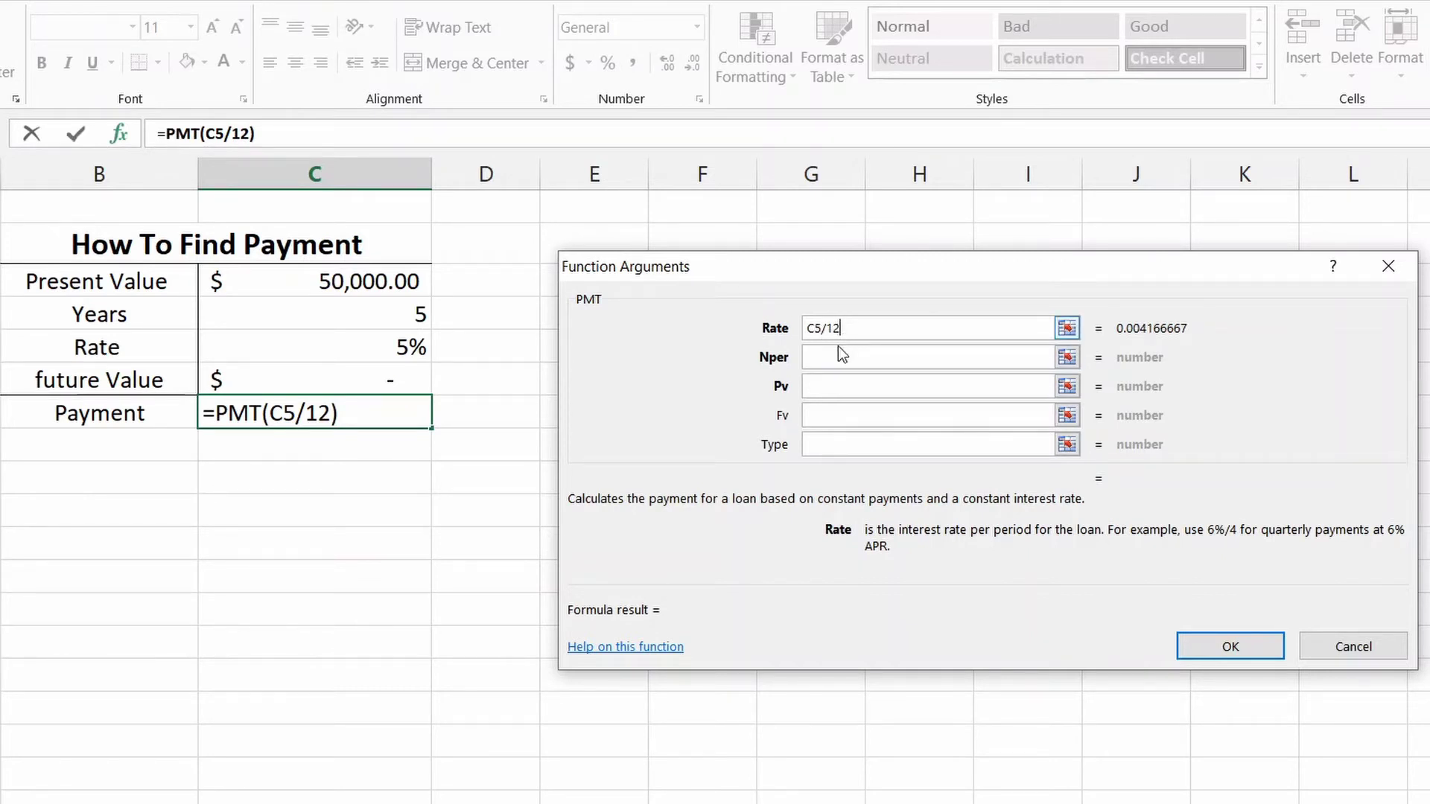
# Step: Set the Nper argument to C4*12 monthly payments
pyautogui.click(824, 357)
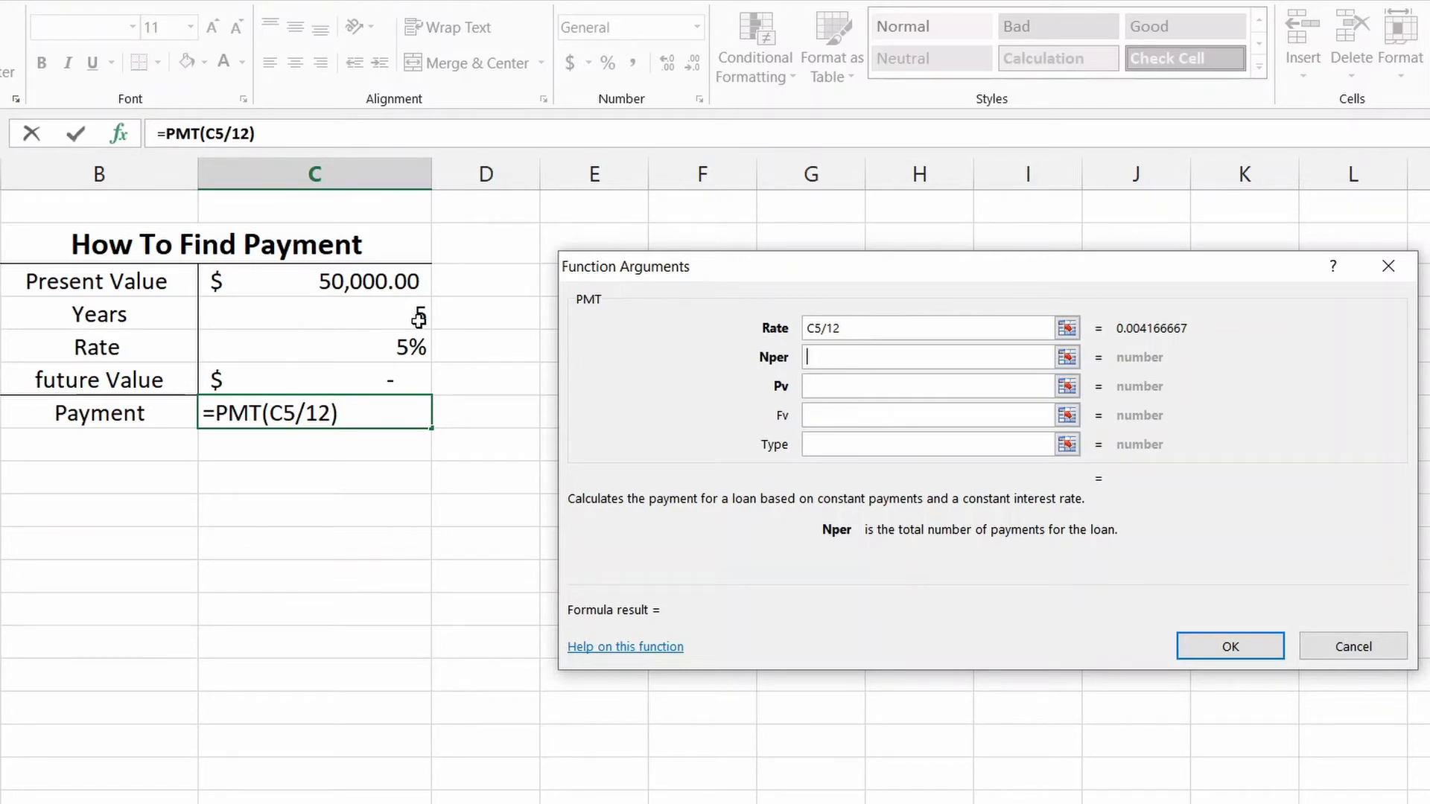
pyautogui.click(396, 320)
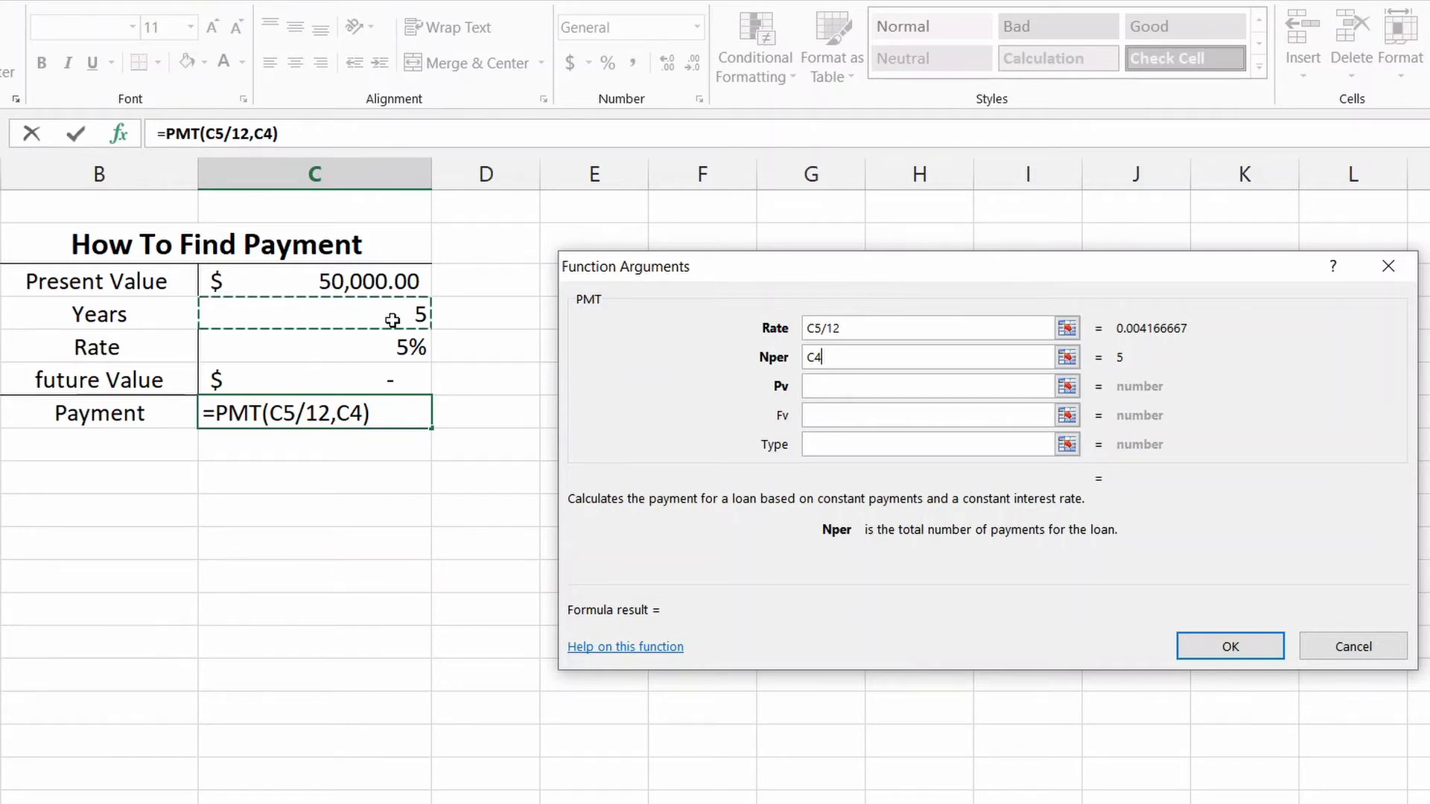
pyautogui.write('*')
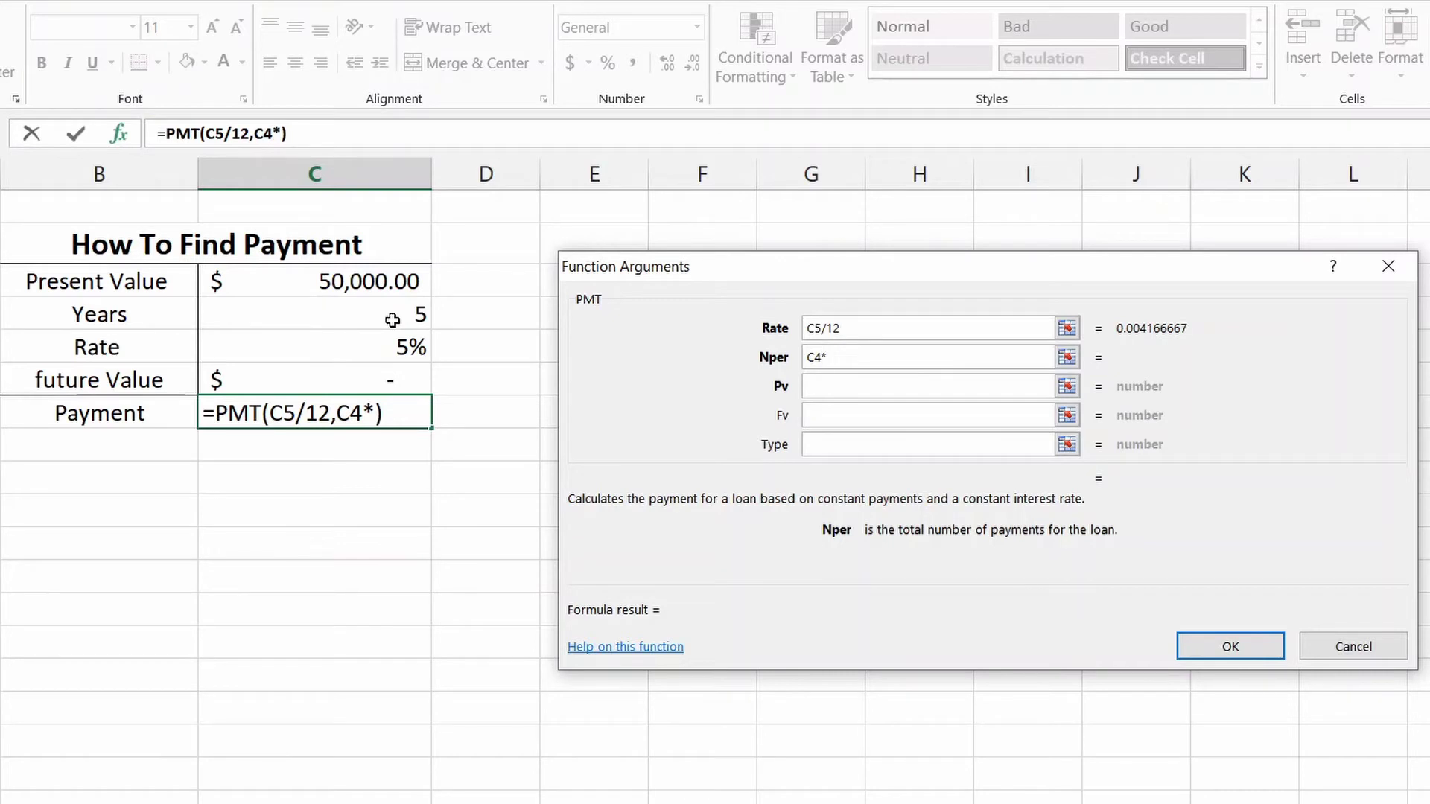
pyautogui.write('12')
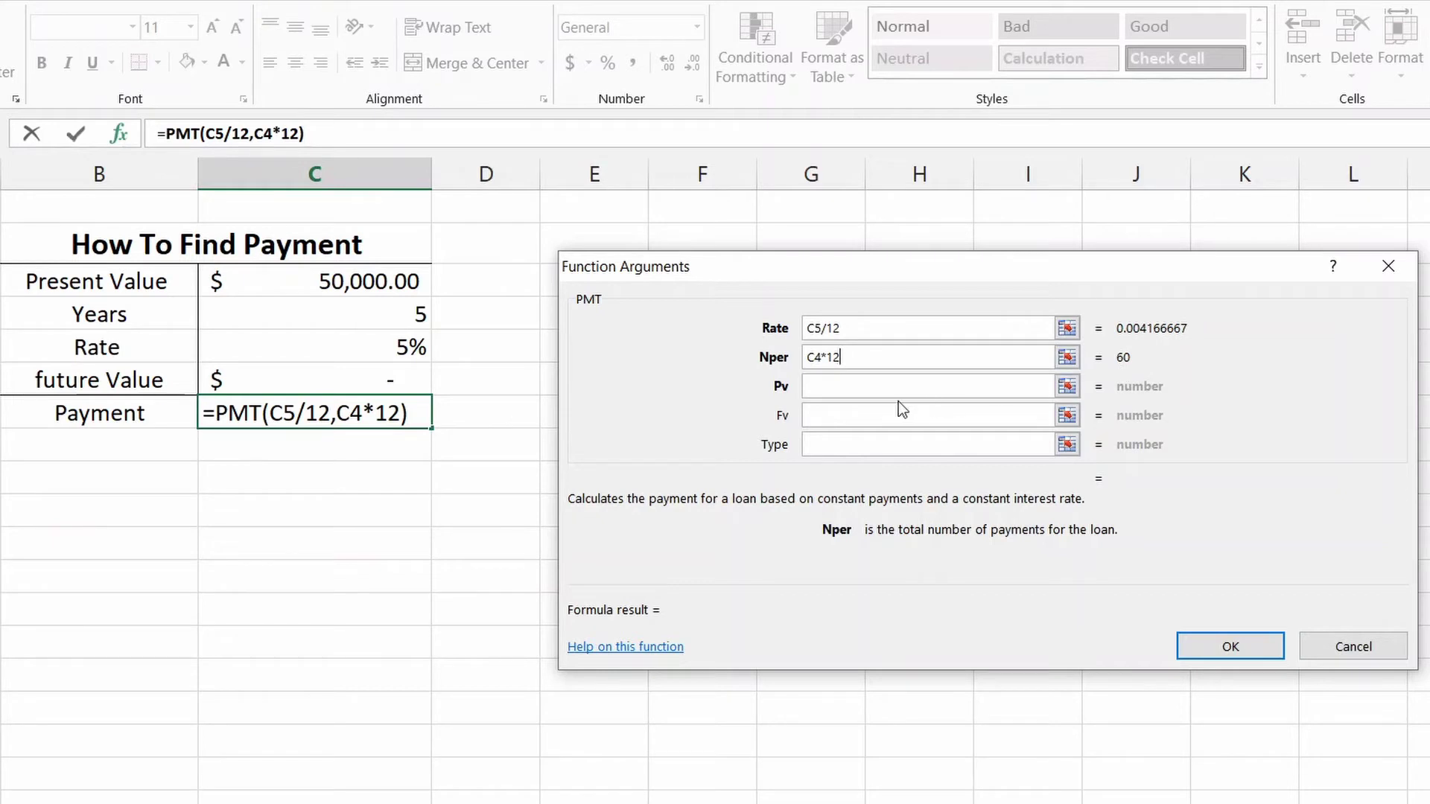
pyautogui.click(814, 392)
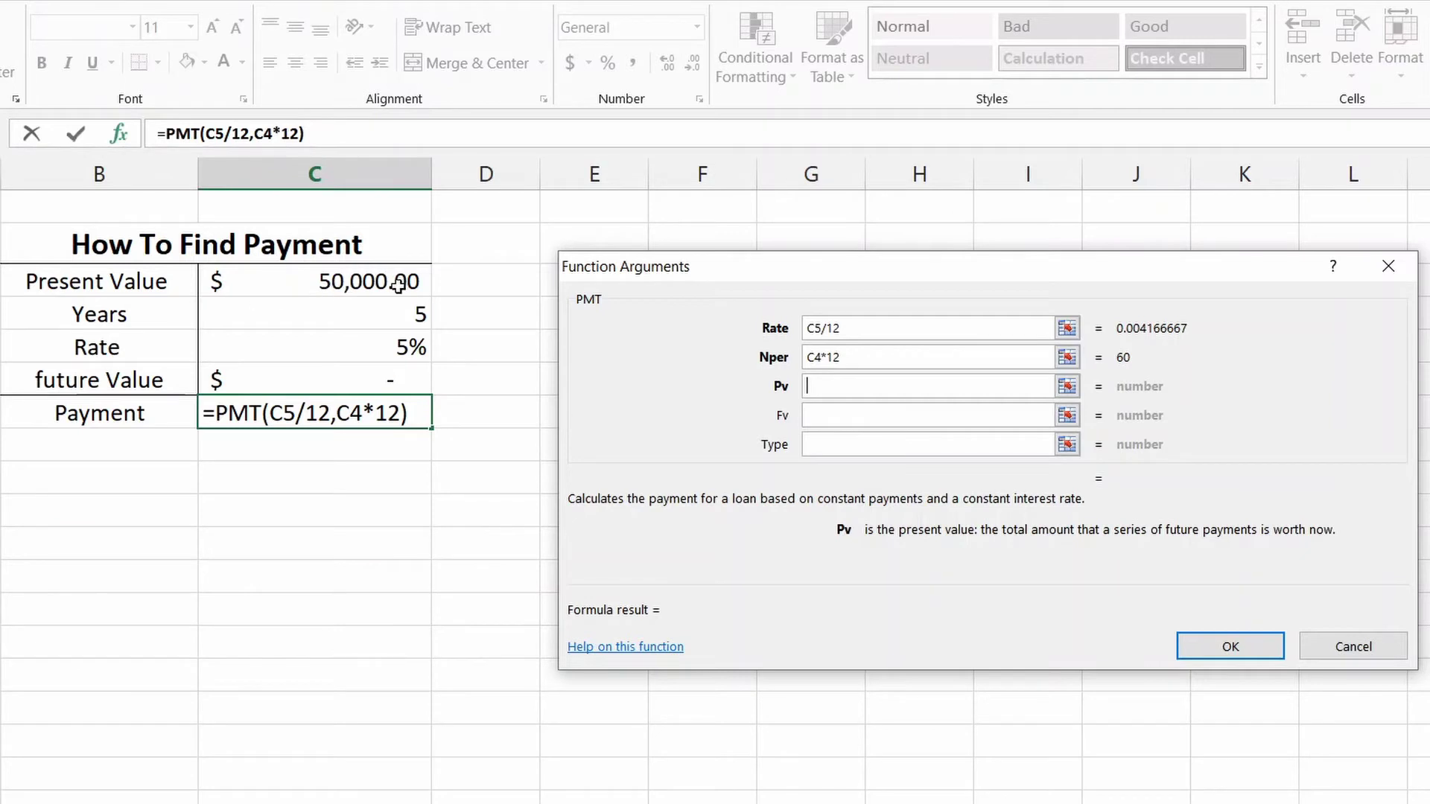
# Step: Use C3 for Pv and C6 for Fv, leave Type blank, and finish =PMT(C5/12,C4*12,C3,C6)
pyautogui.click(358, 283)
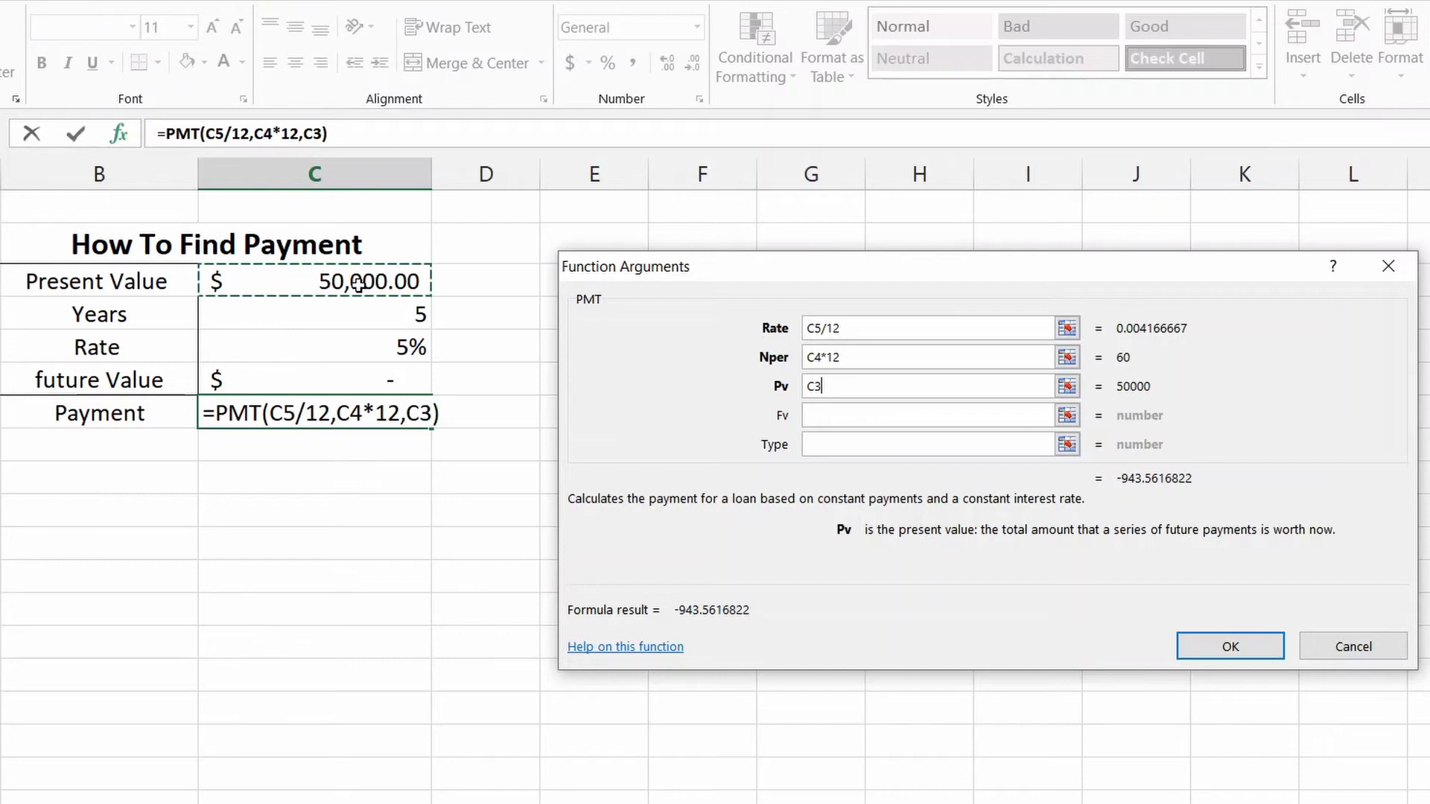
pyautogui.click(840, 420)
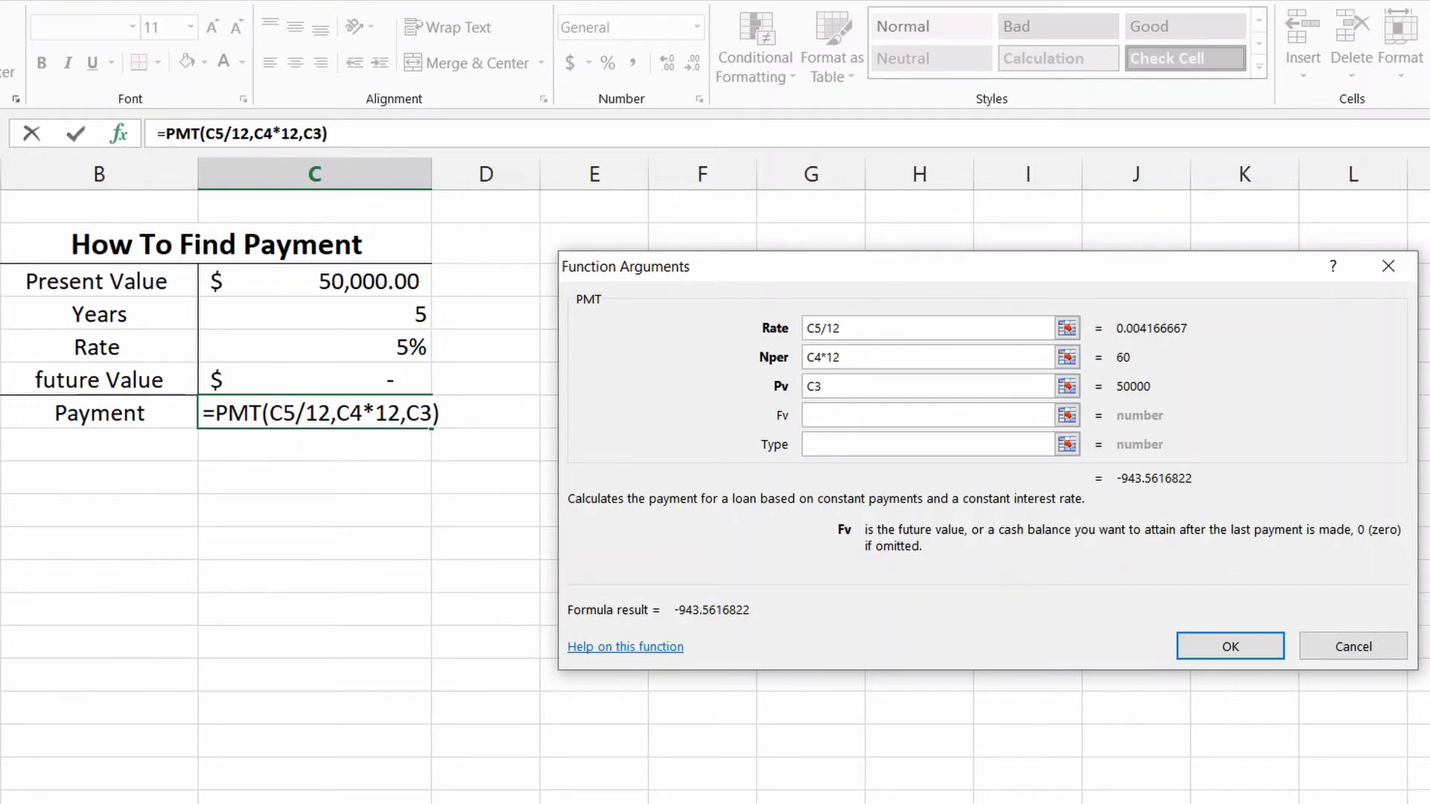
pyautogui.click(390, 387)
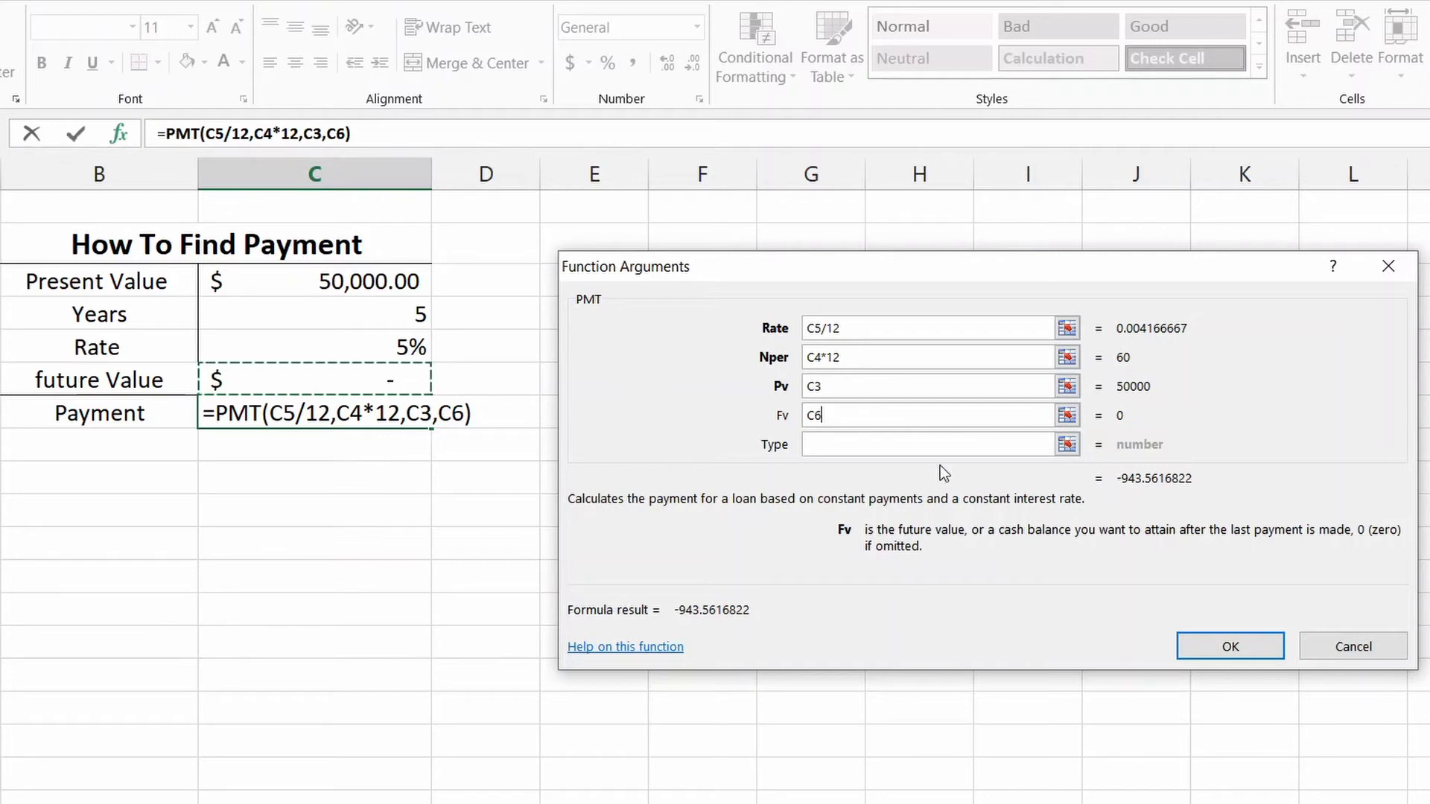
pyautogui.click(879, 444)
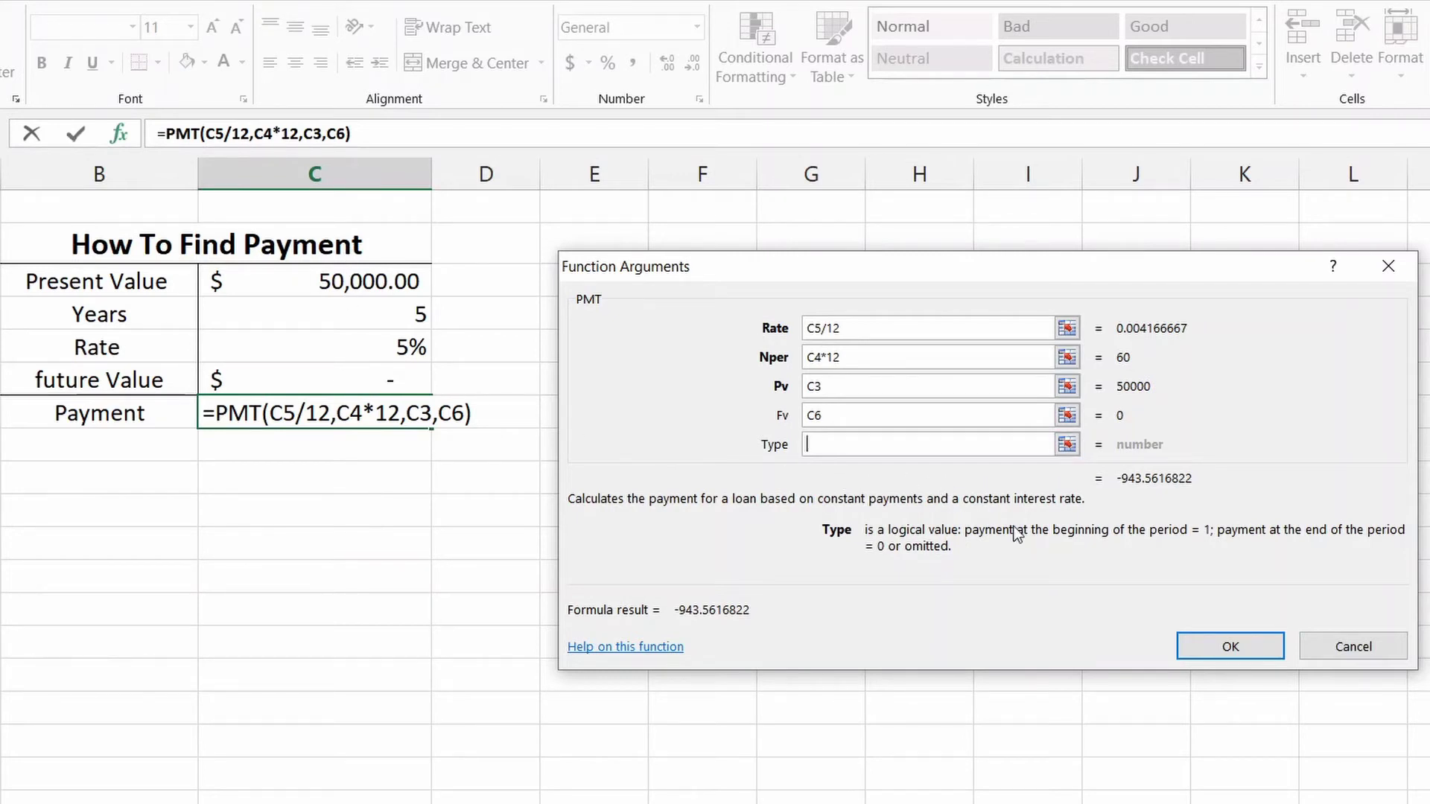
pyautogui.click(1231, 646)
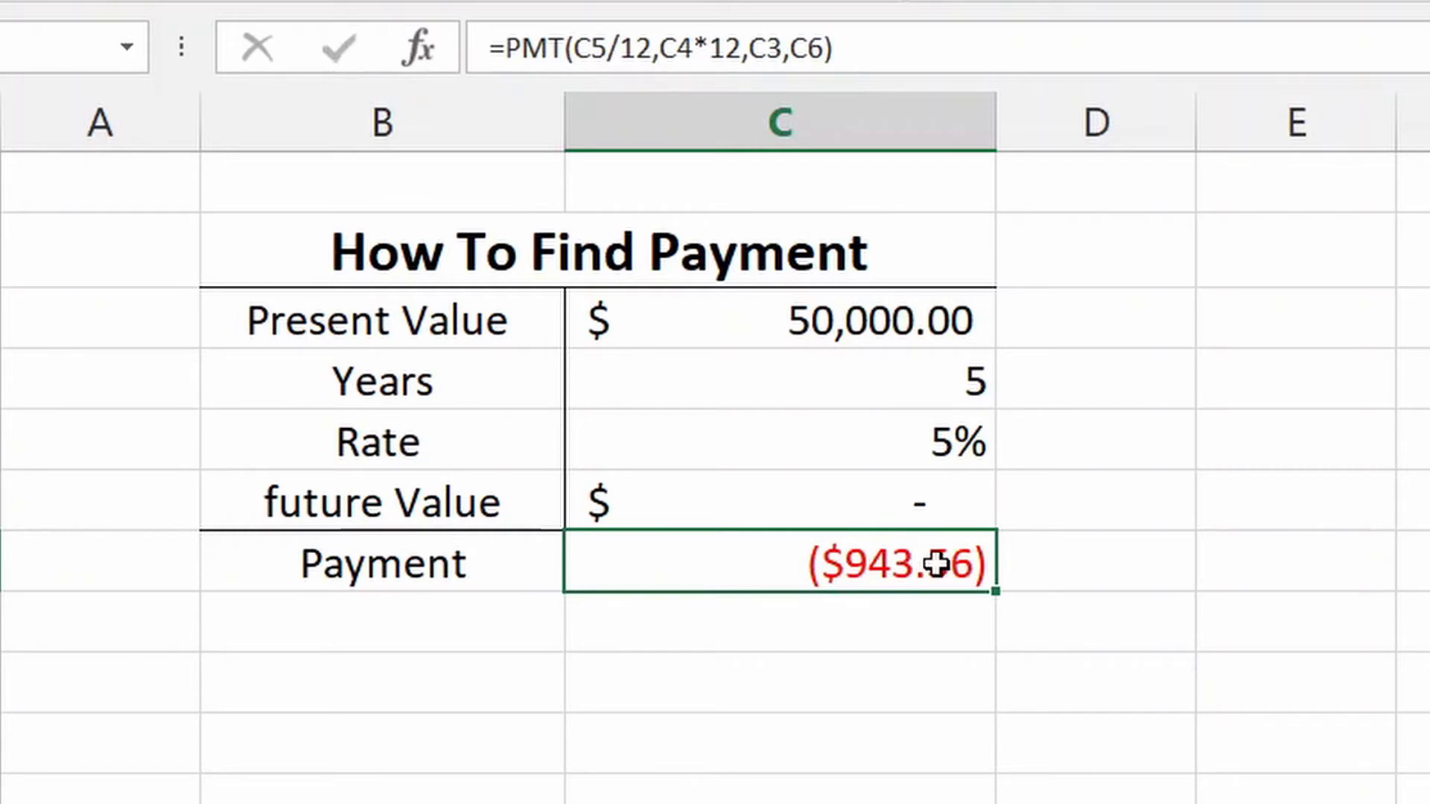
# Step: Change Years to 6 and Rate to 4.5%, giving a ($793.70) payment
pyautogui.click(909, 384)
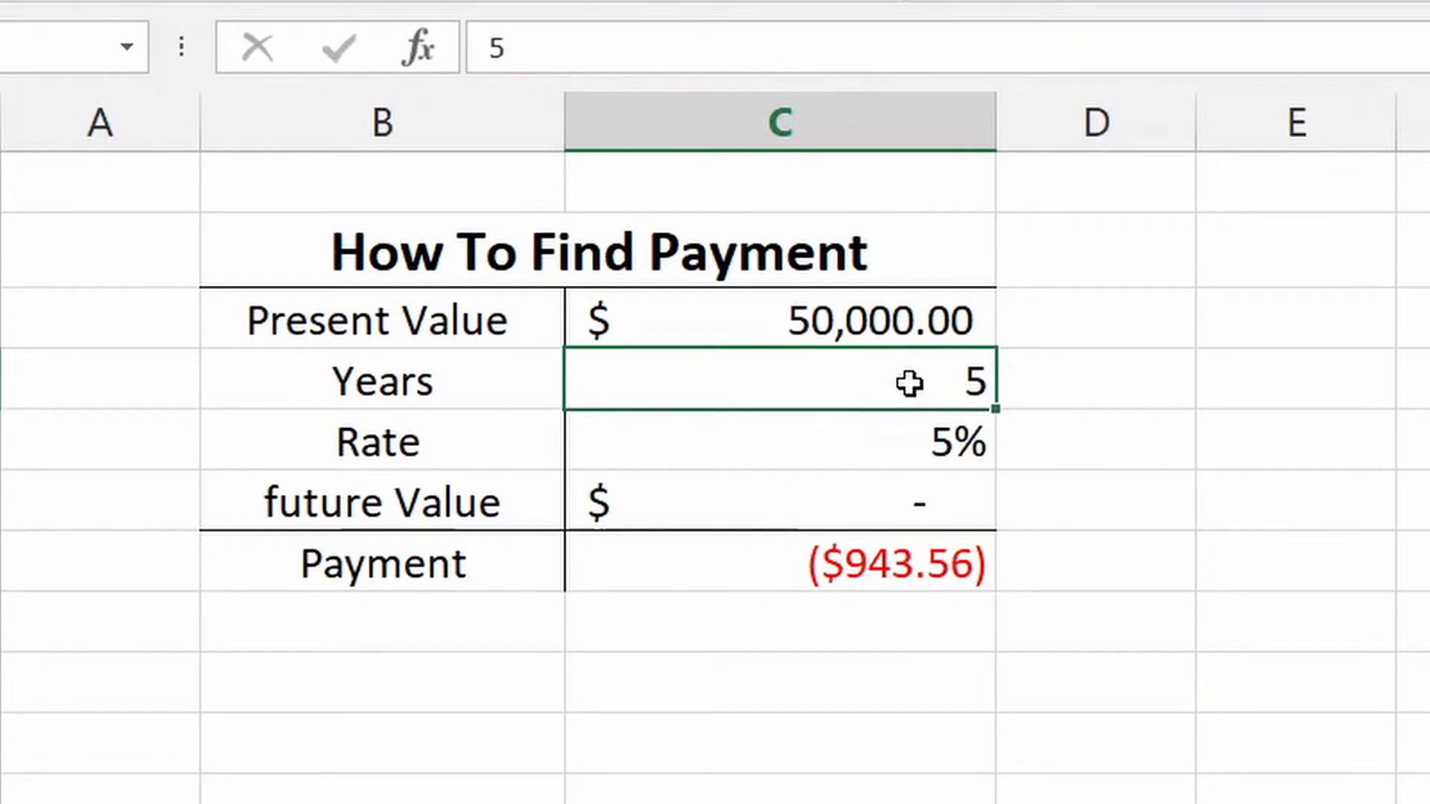
pyautogui.write('6')
pyautogui.press('Return')
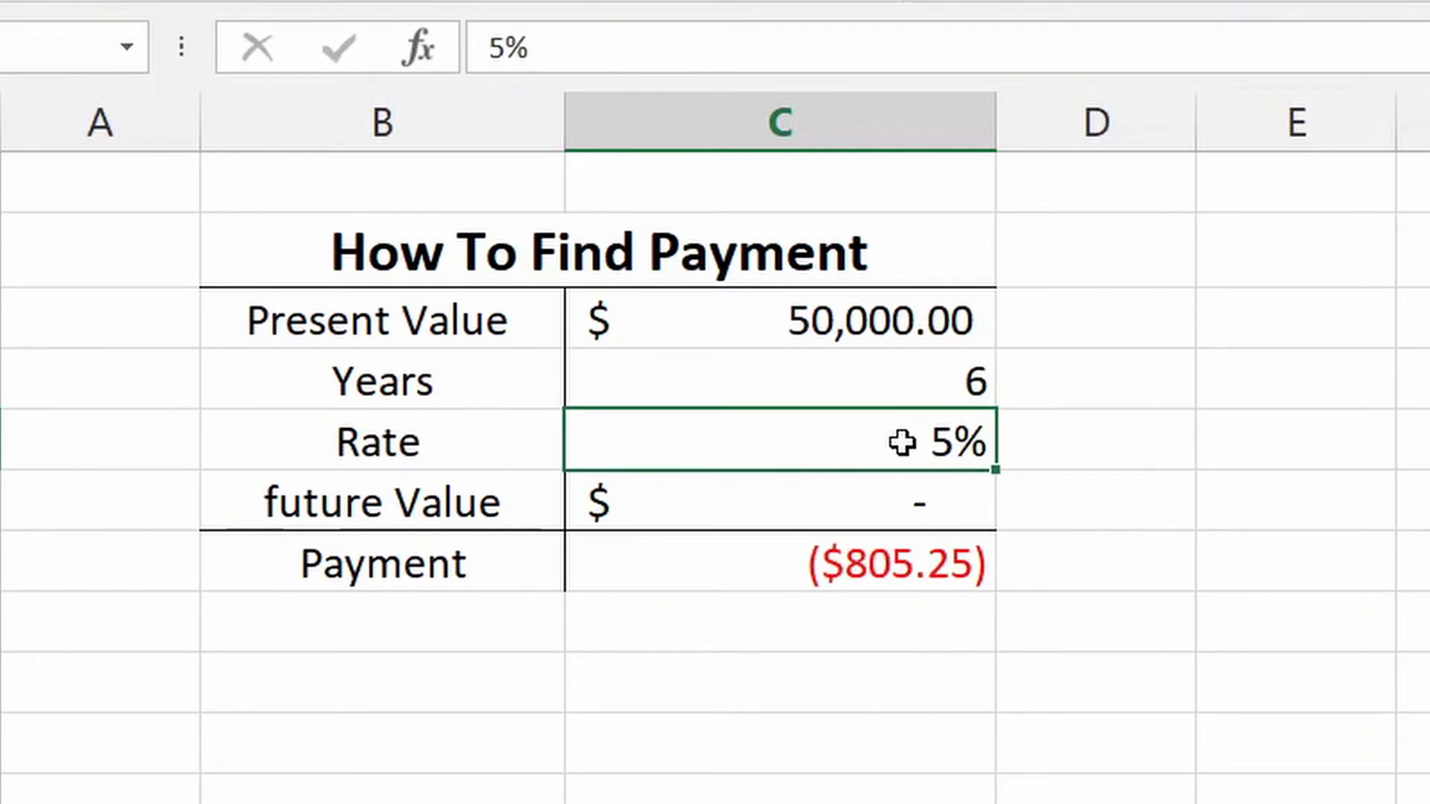
pyautogui.write('4.5')
pyautogui.press('Return')
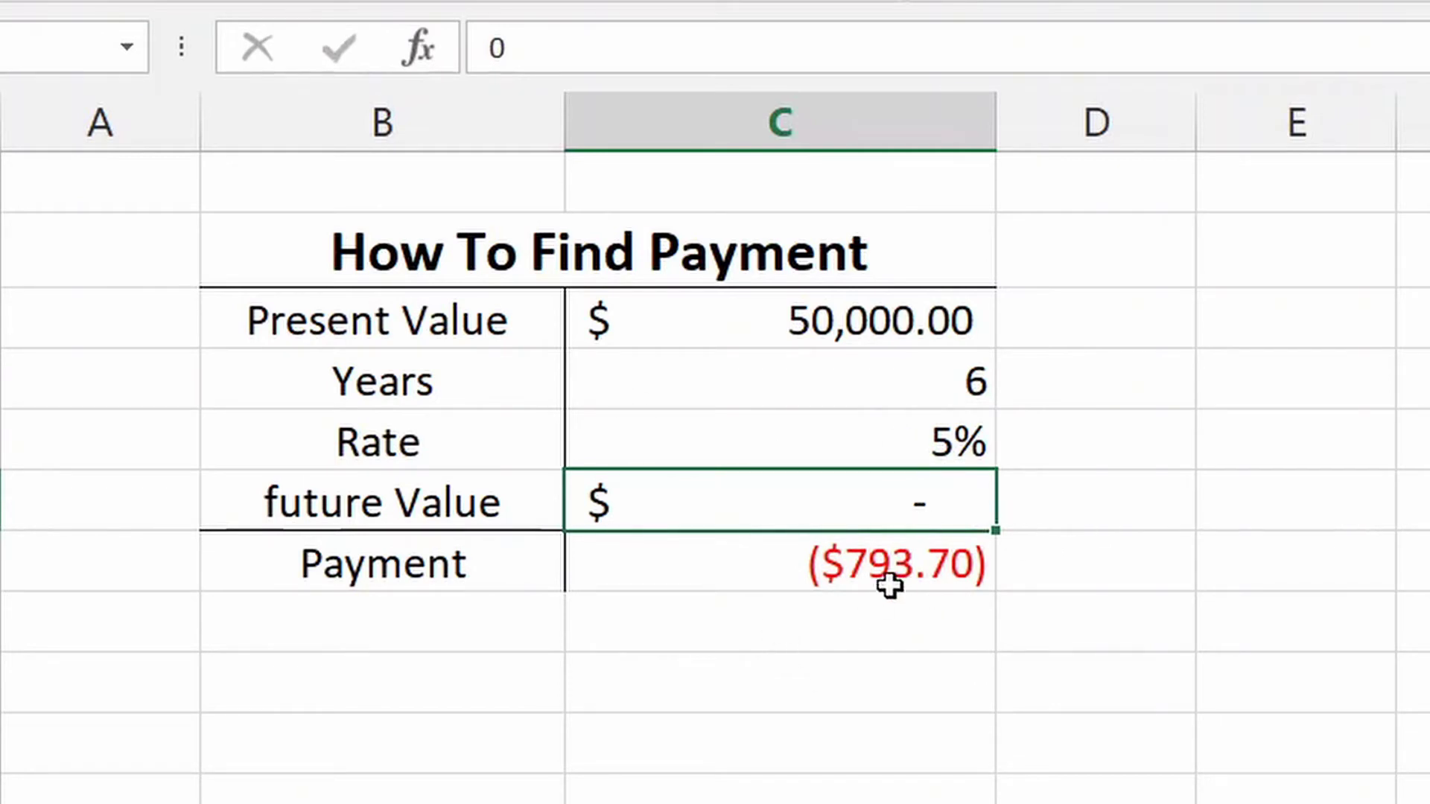
pyautogui.click(933, 439)
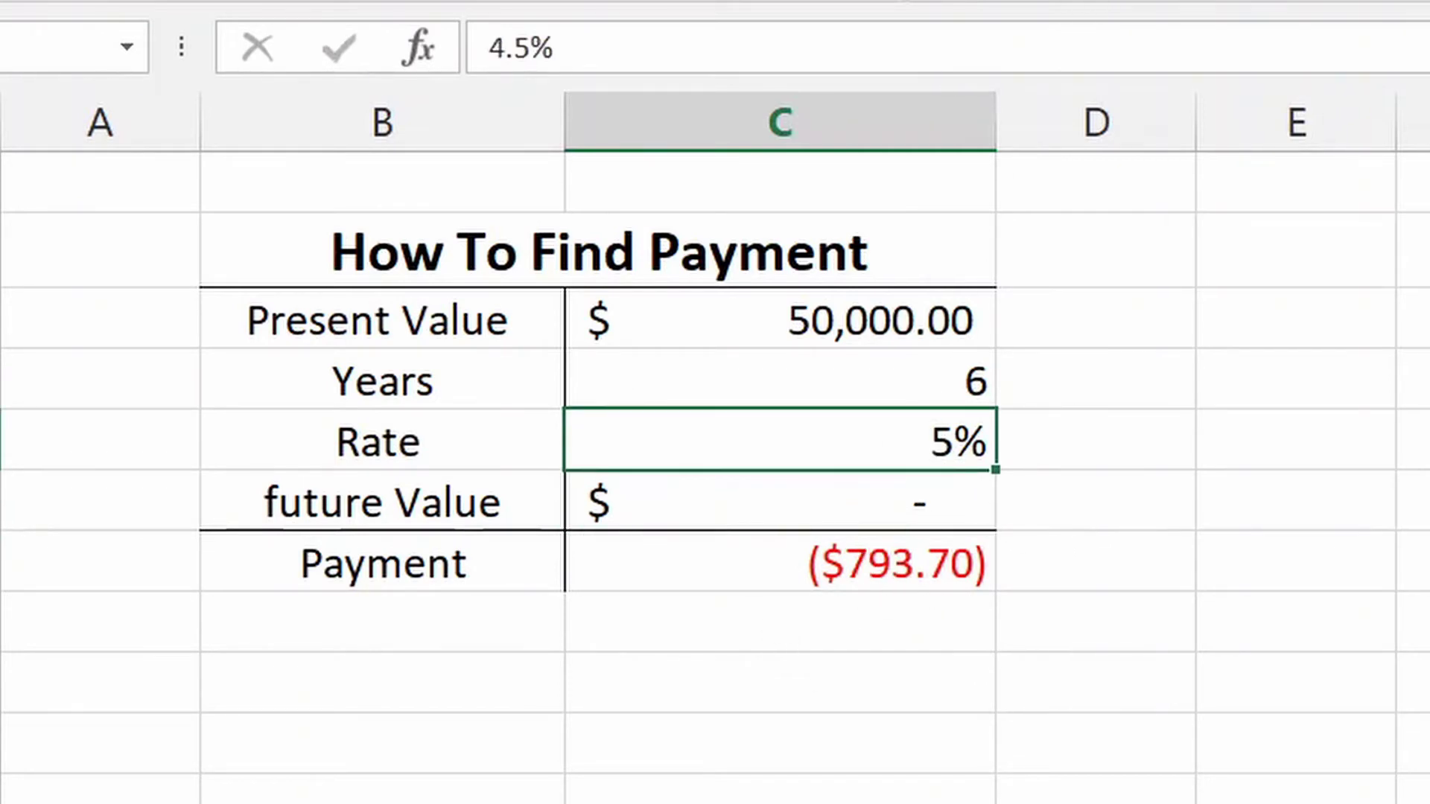
pyautogui.click(1260, 584)
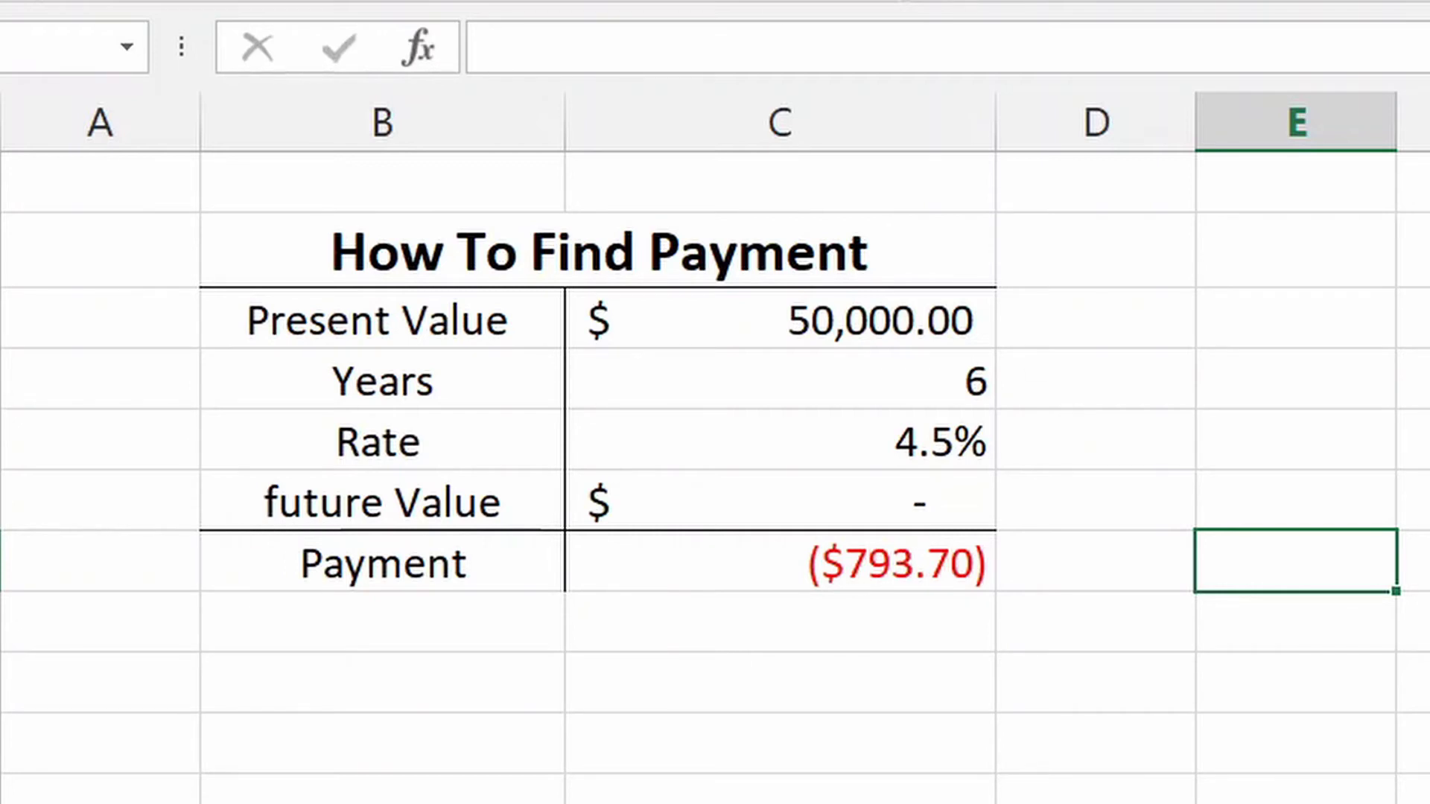
# Step: Enter a $250,000 present value, 30 years and a 3% rate
pyautogui.click(866, 325)
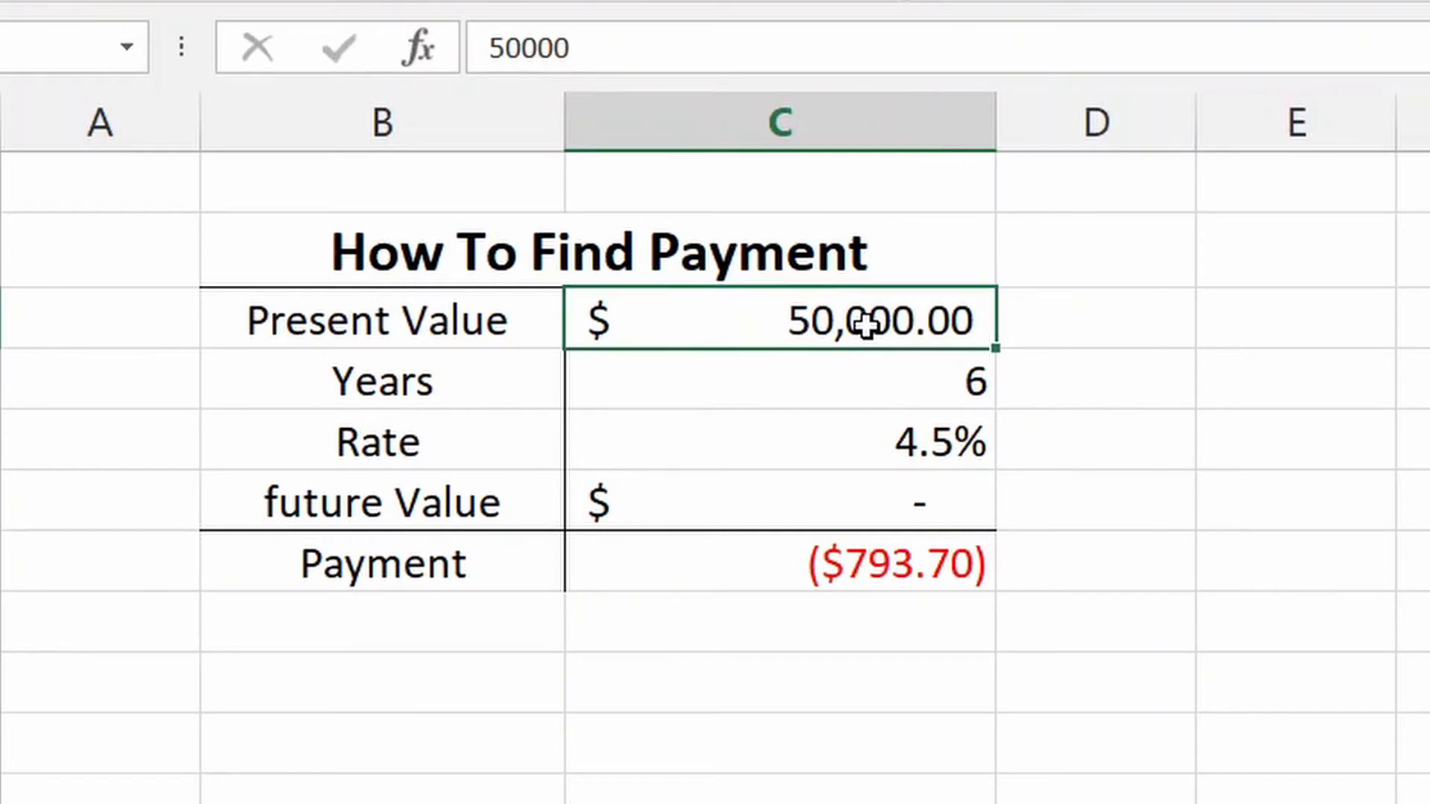
pyautogui.write('200000')
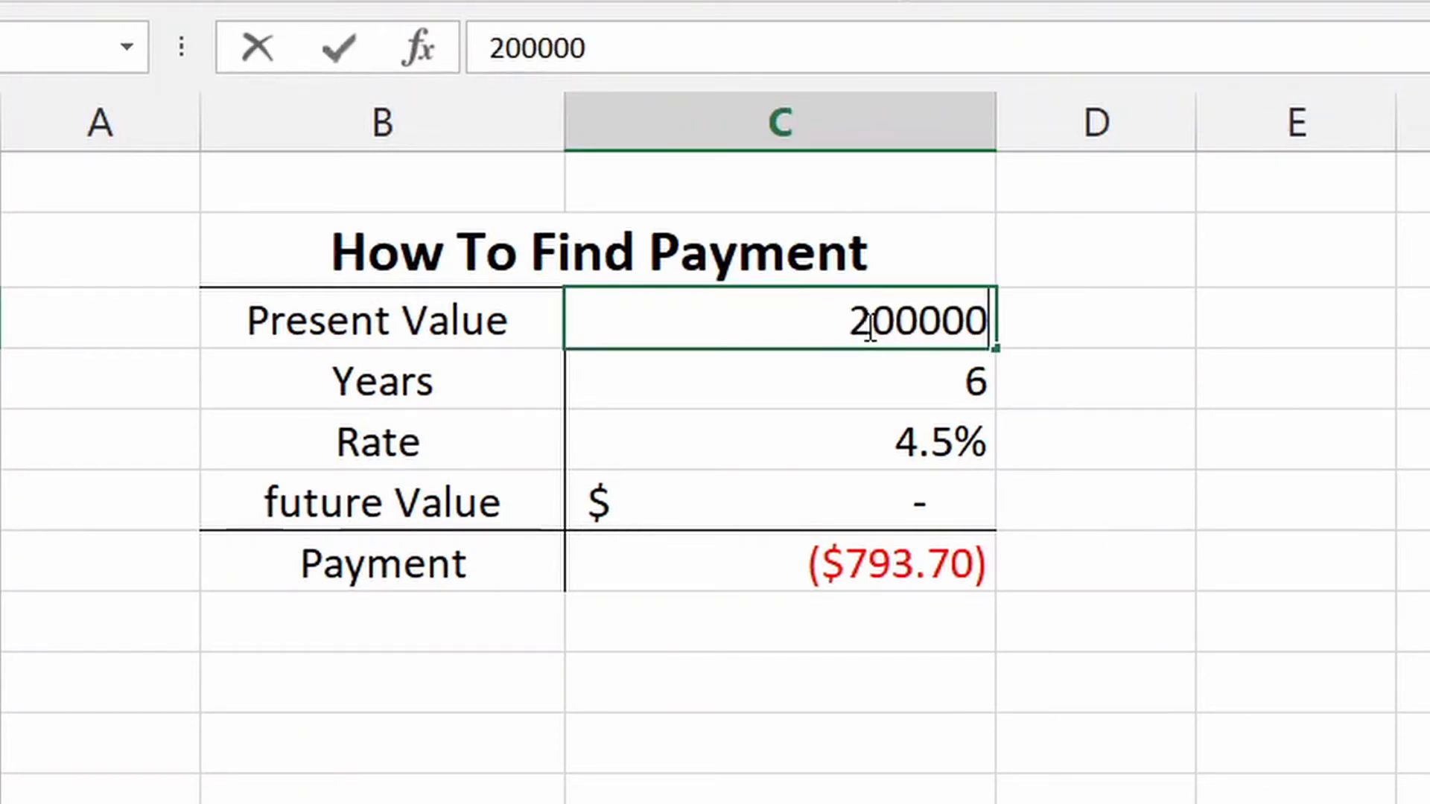
pyautogui.press('BackSpace')
pyautogui.press('BackSpace')
pyautogui.press('BackSpace')
pyautogui.press('BackSpace')
pyautogui.press('BackSpace')
pyautogui.write('50000')
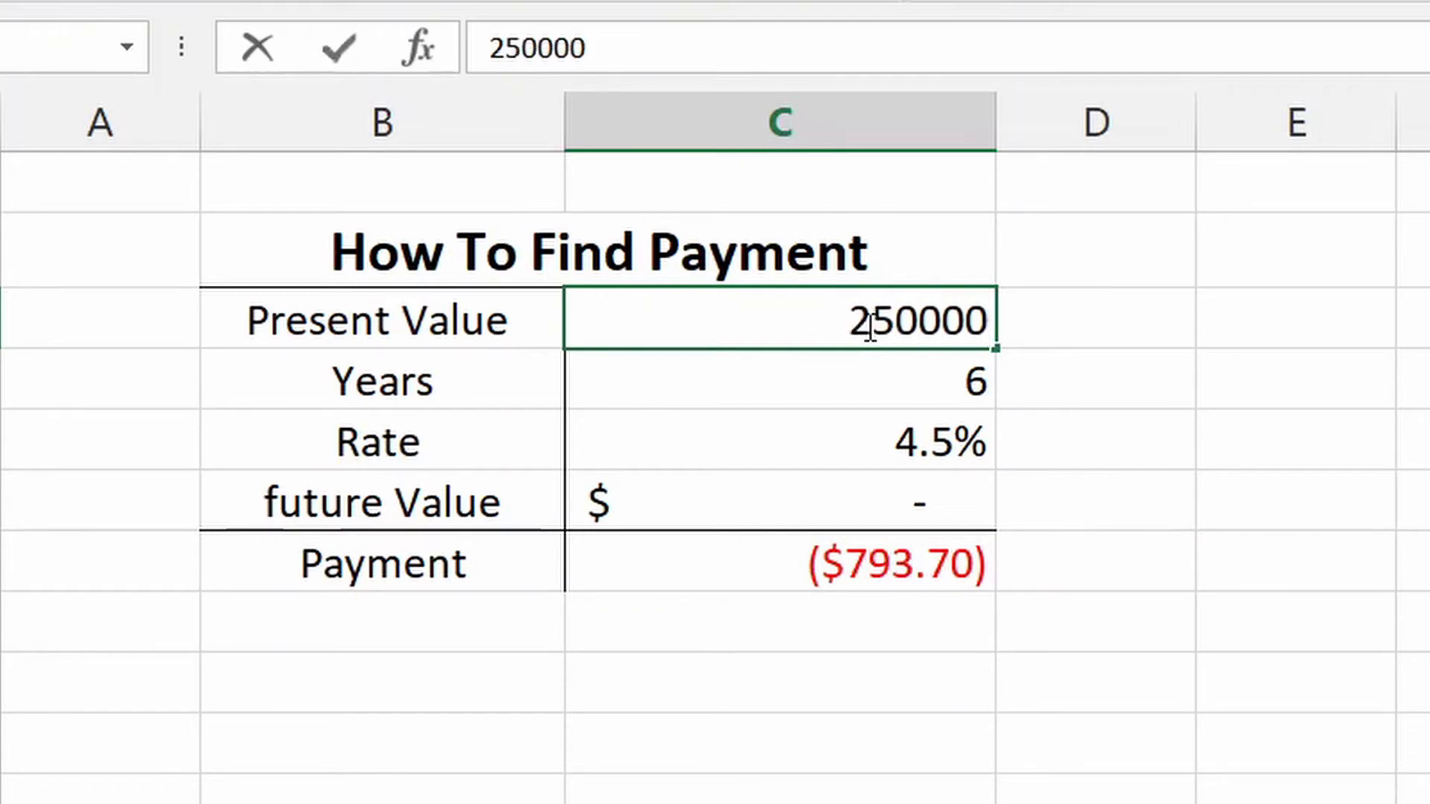
pyautogui.press('Return')
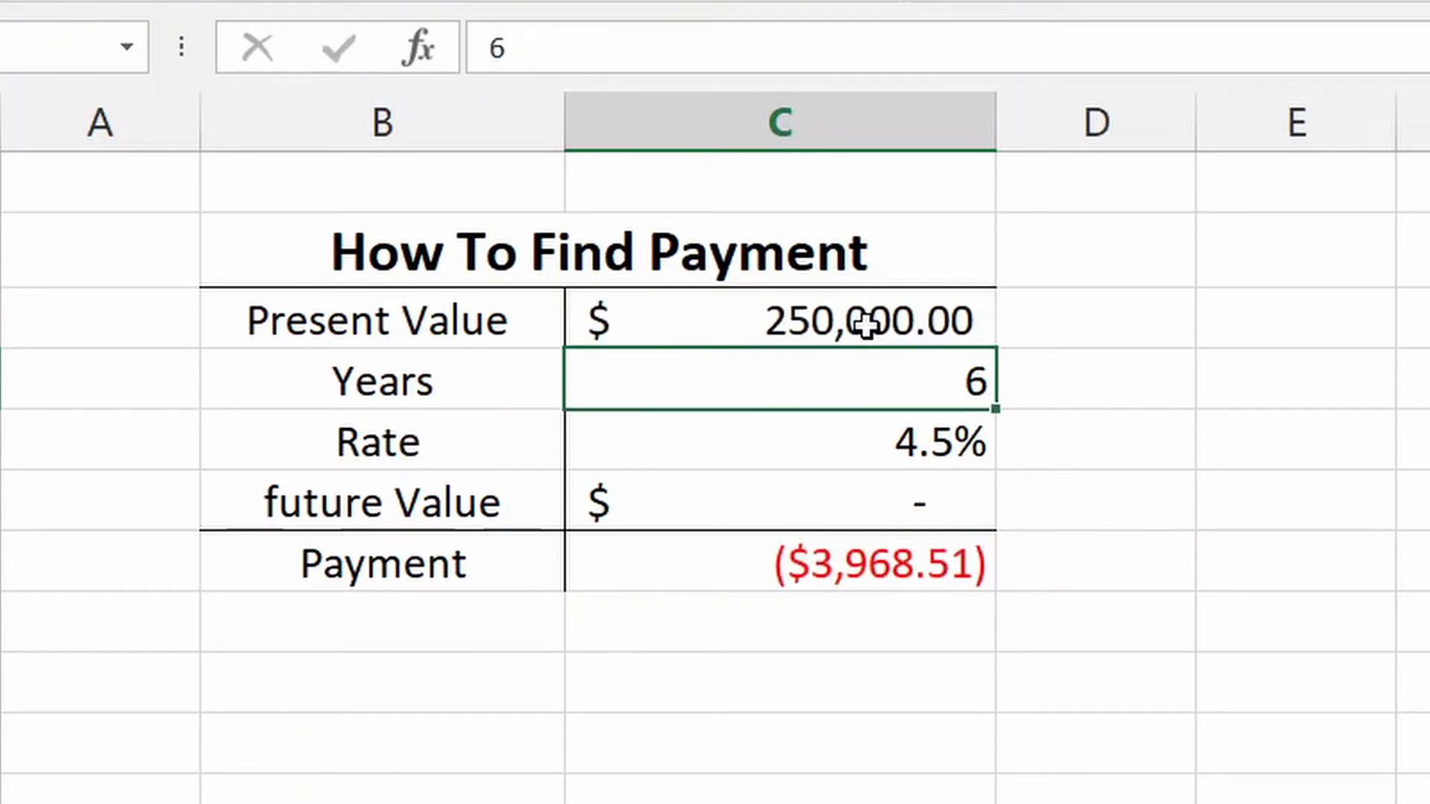
pyautogui.write('30')
pyautogui.press('Return')
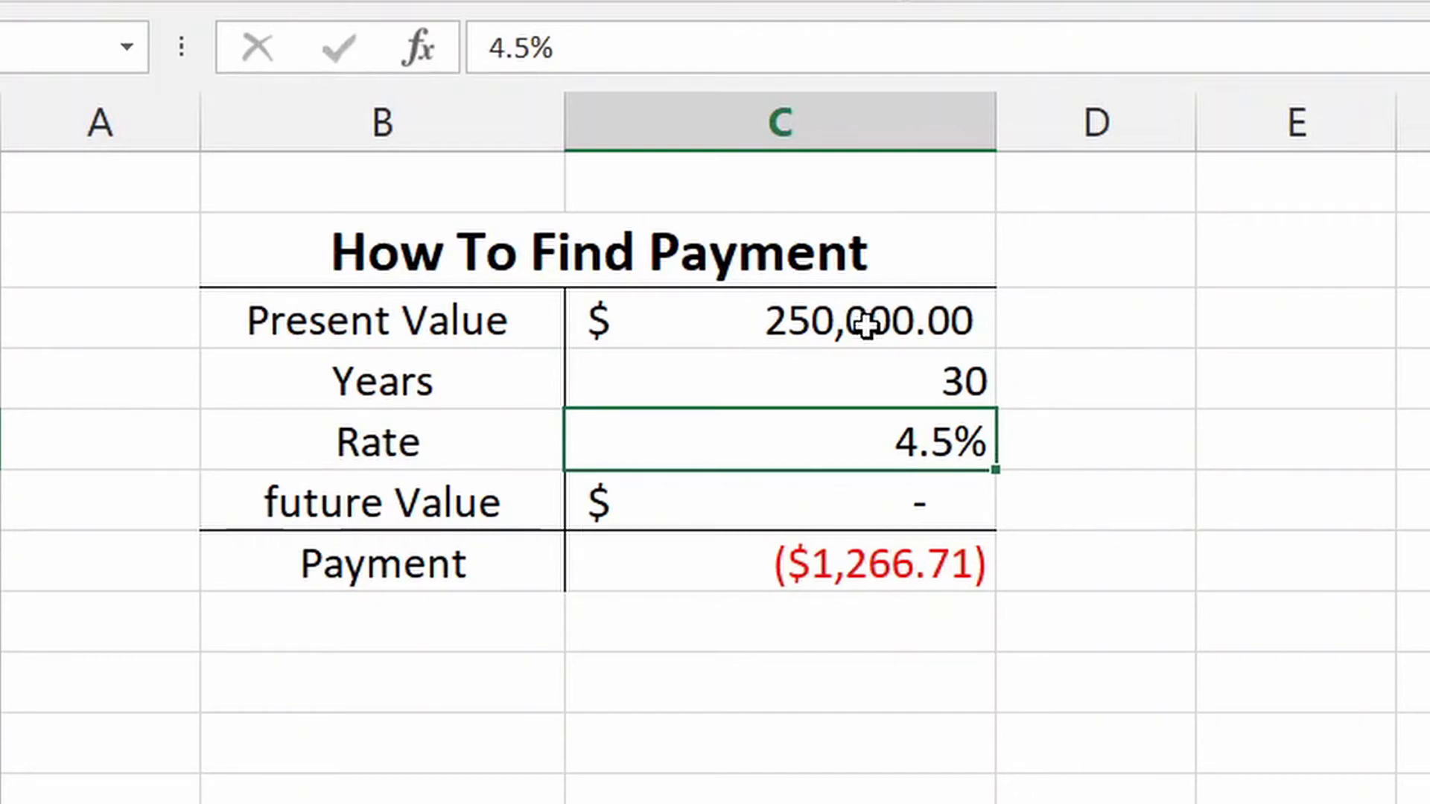
pyautogui.write('3')
pyautogui.press('Return')
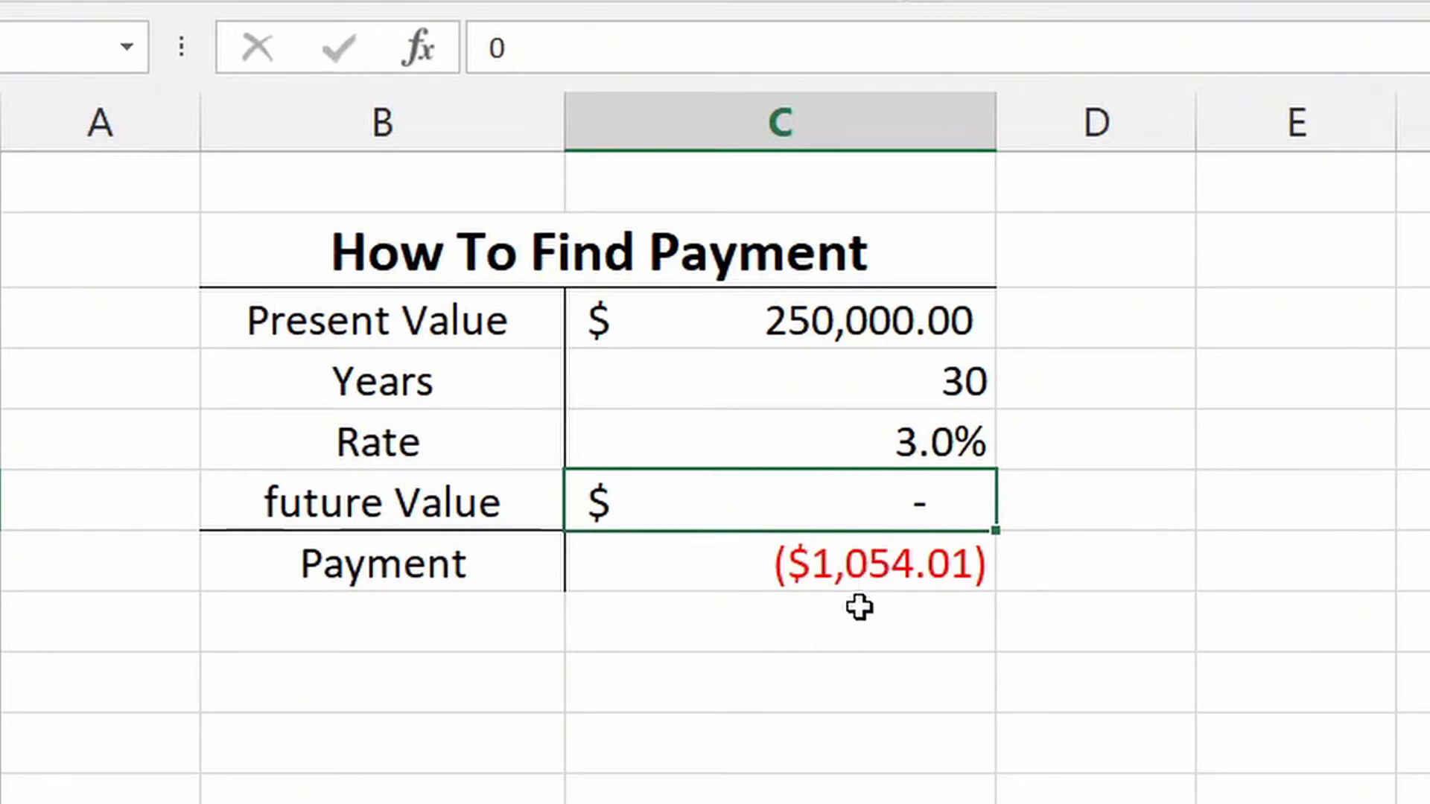
# Step: Shorten the term to 15 years and check the ($1,726.45) payment formula
pyautogui.click(909, 372)
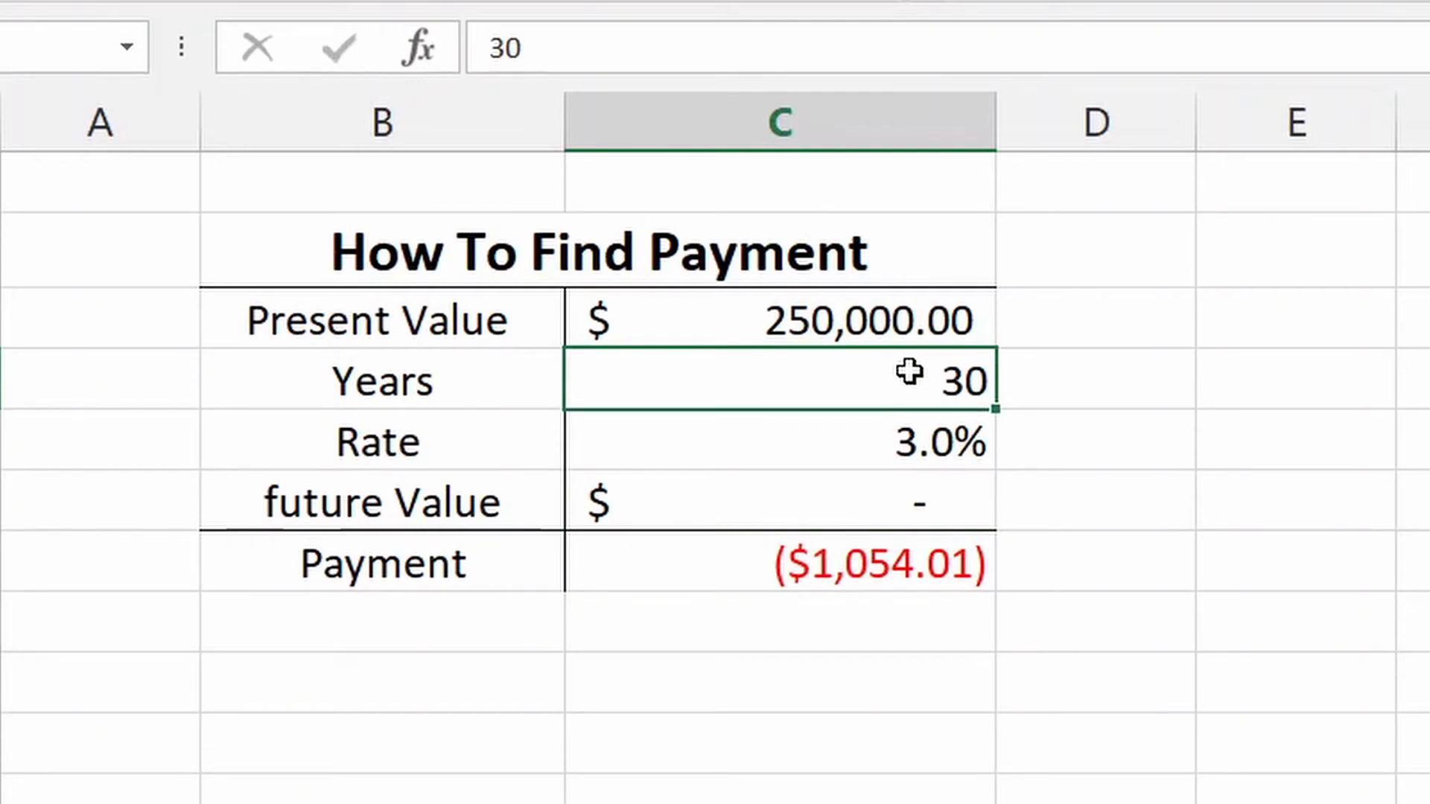
pyautogui.write('15')
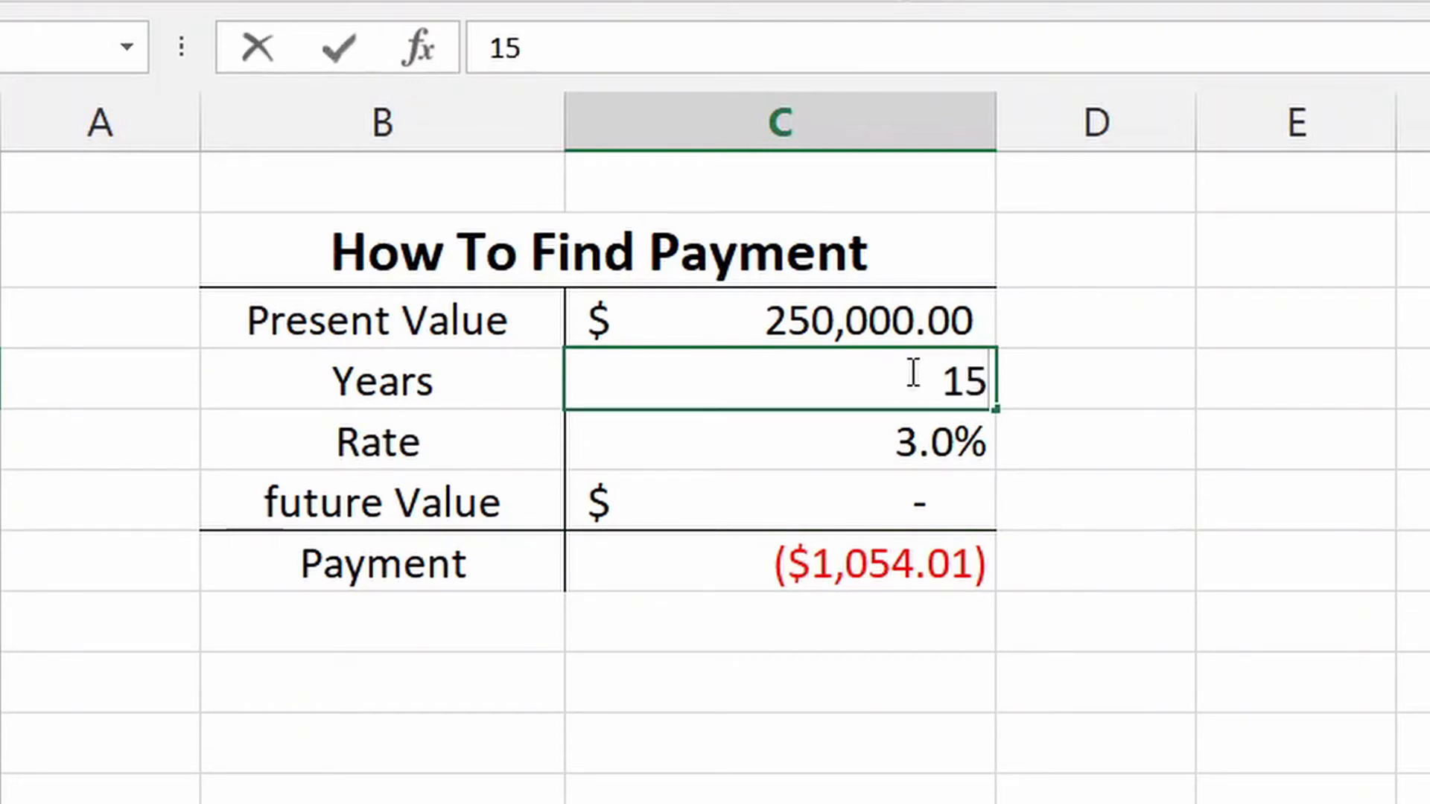
pyautogui.press('Return')
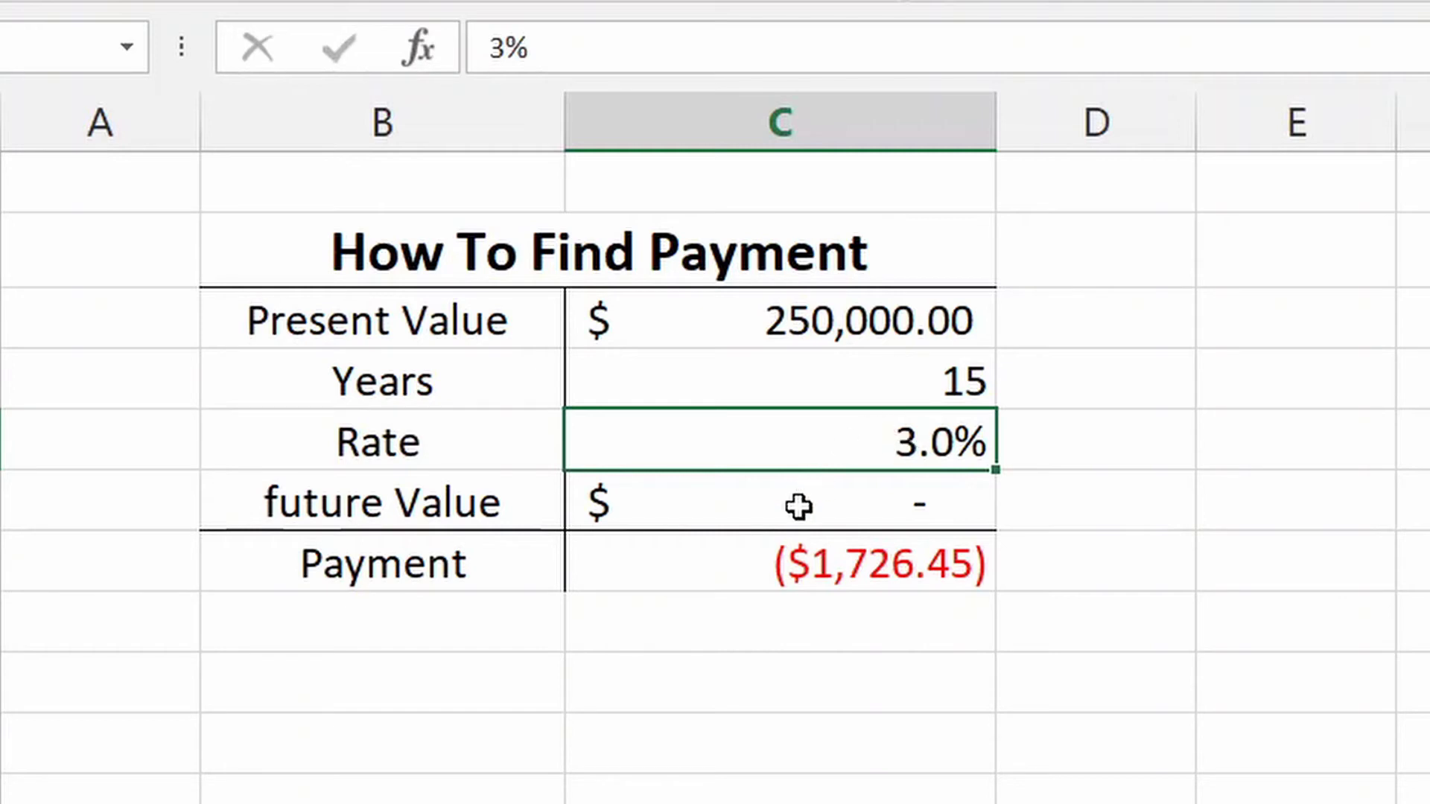
pyautogui.click(794, 584)
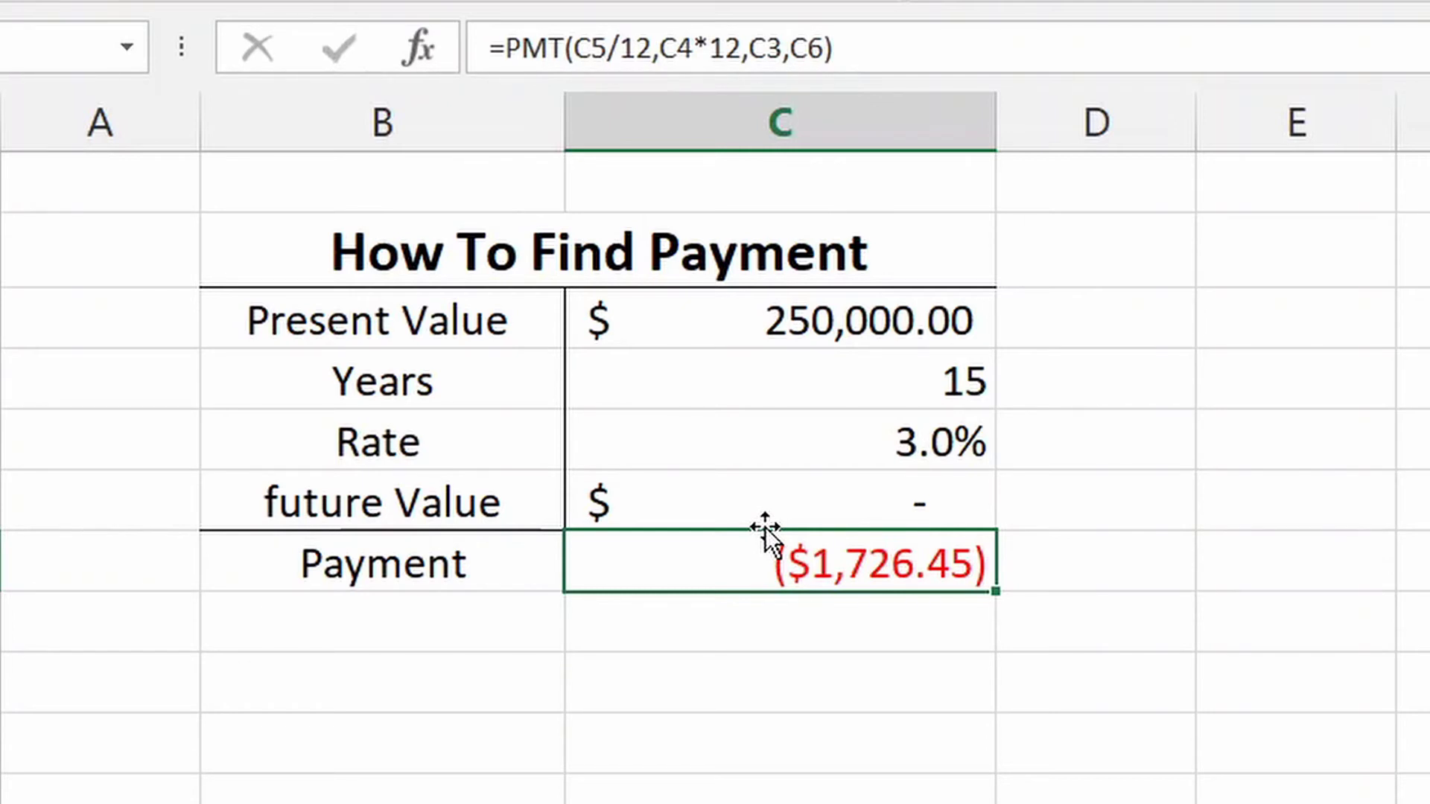
# Step: Replace the Present Value with $1,000
pyautogui.click(876, 511)
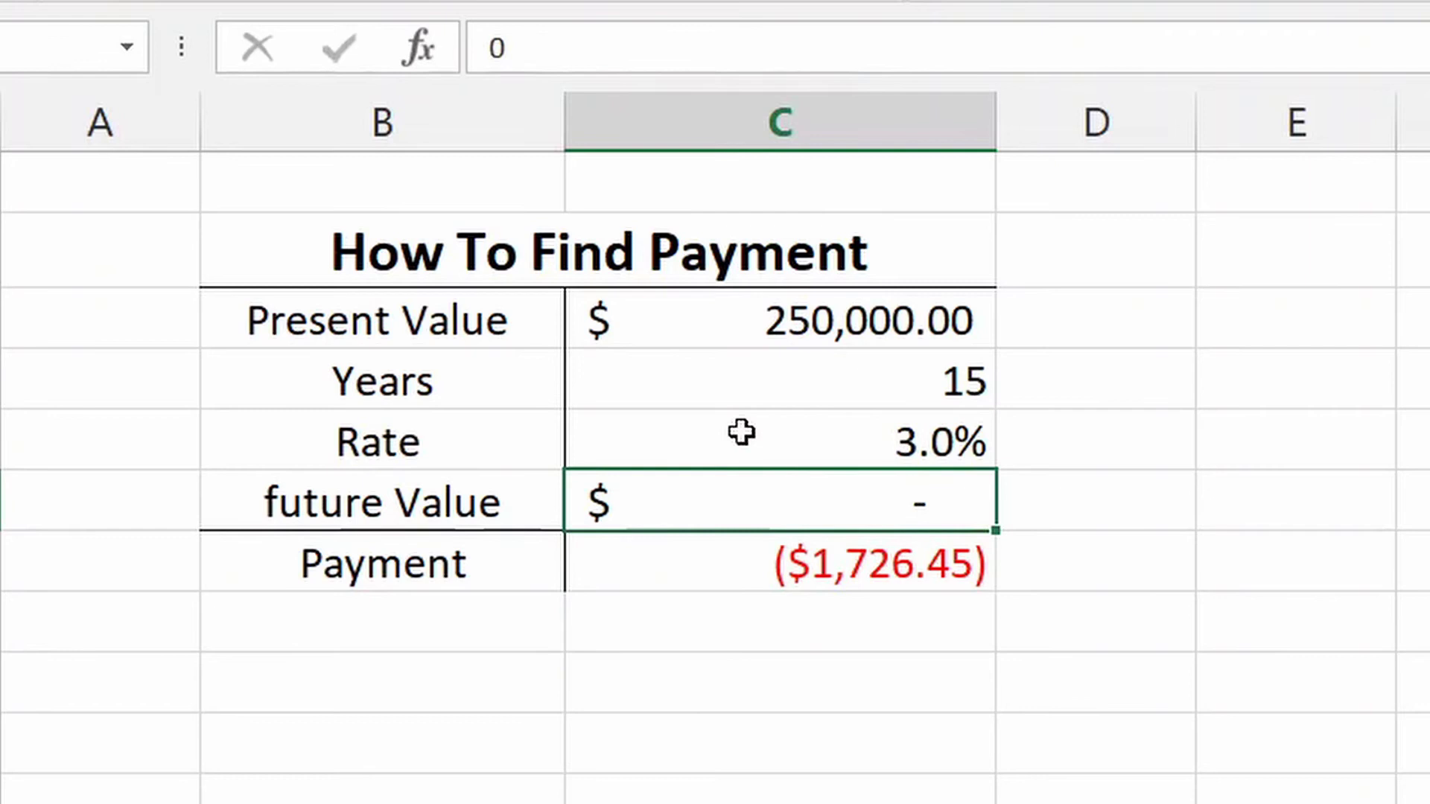
pyautogui.click(840, 329)
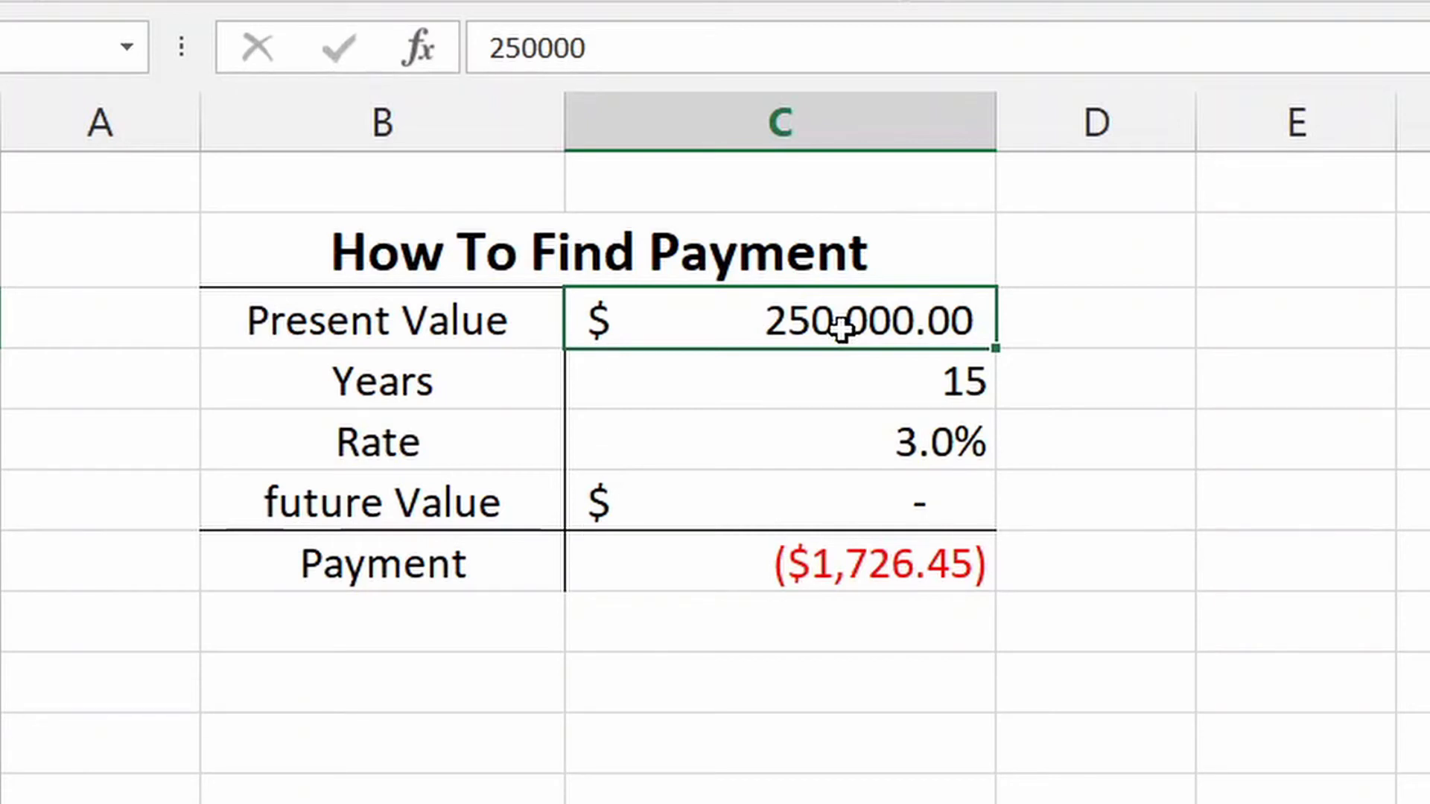
pyautogui.write('10000')
pyautogui.press('BackSpace')
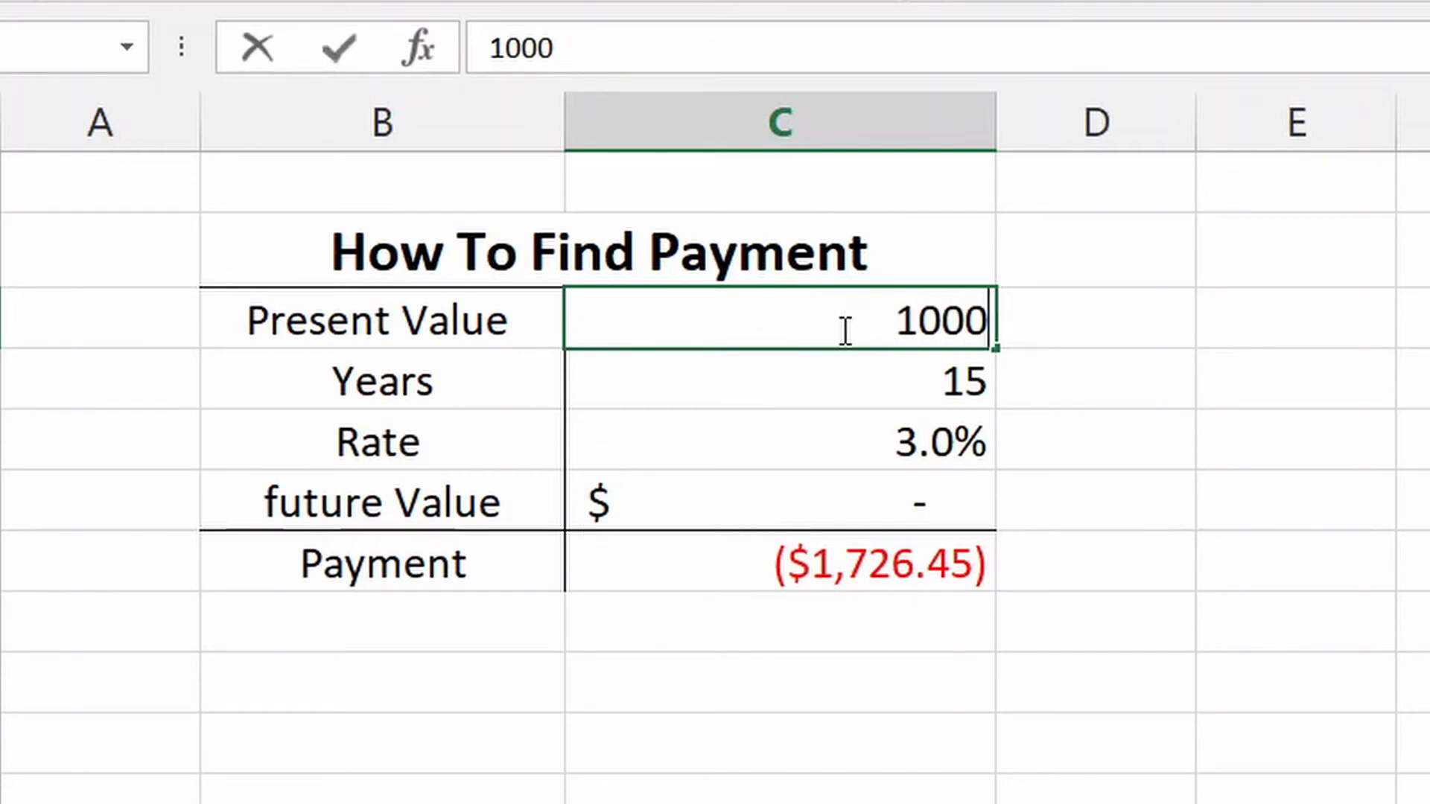
pyautogui.press('Return')
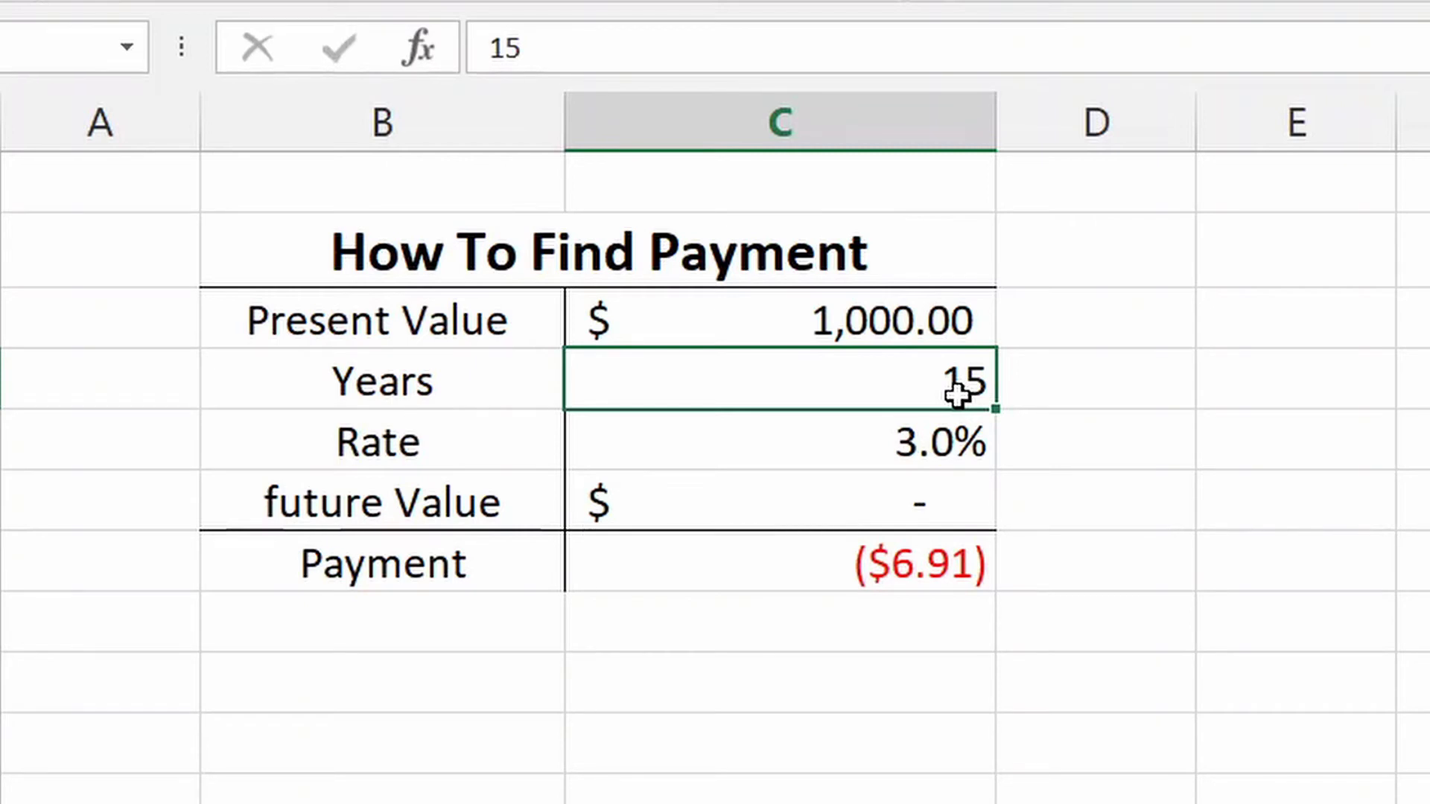
# Step: Enter 35 years, a 10% rate and a $1,000,000 future value, then review the ($271.99) payment
pyautogui.write('35')
pyautogui.press('Return')
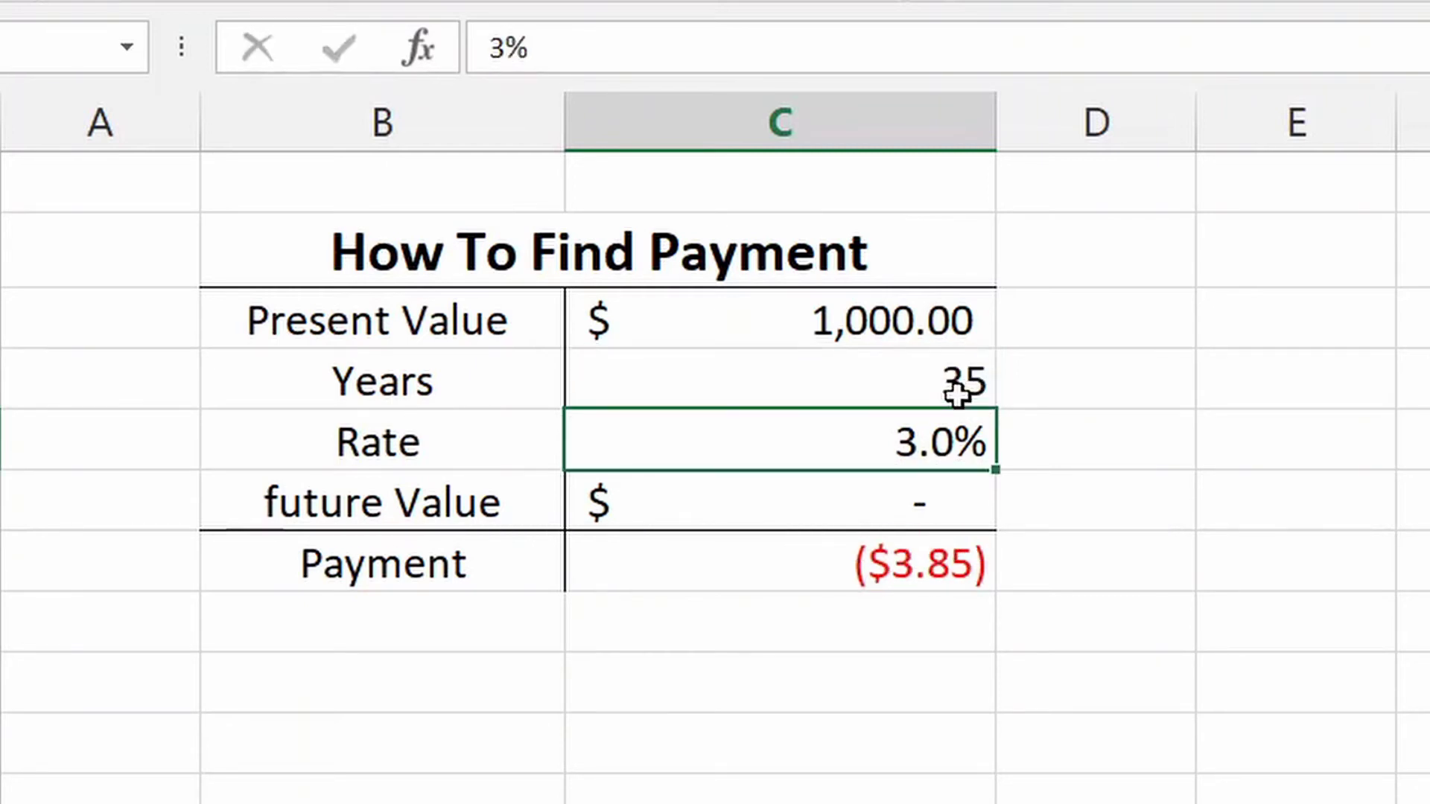
pyautogui.write('10')
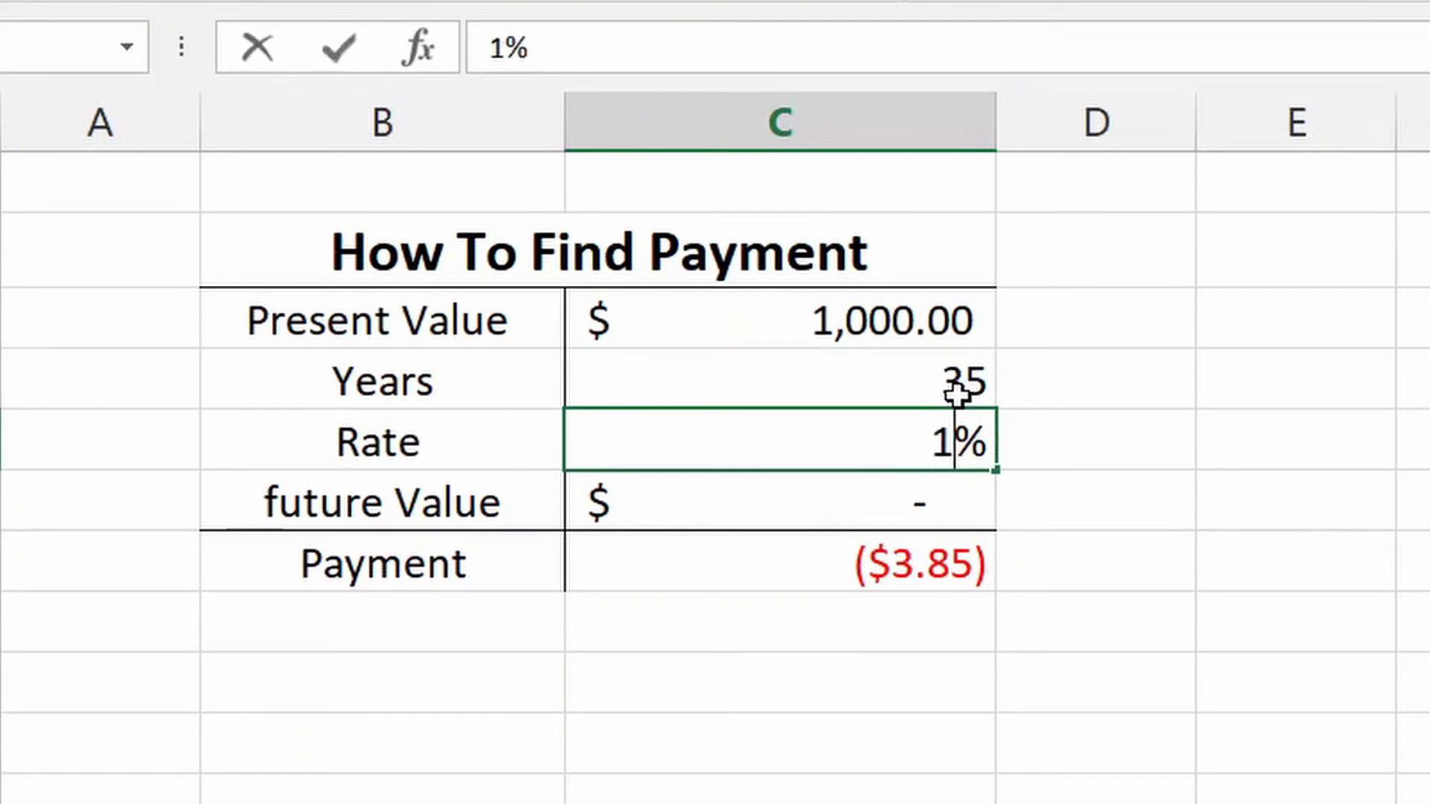
pyautogui.press('Return')
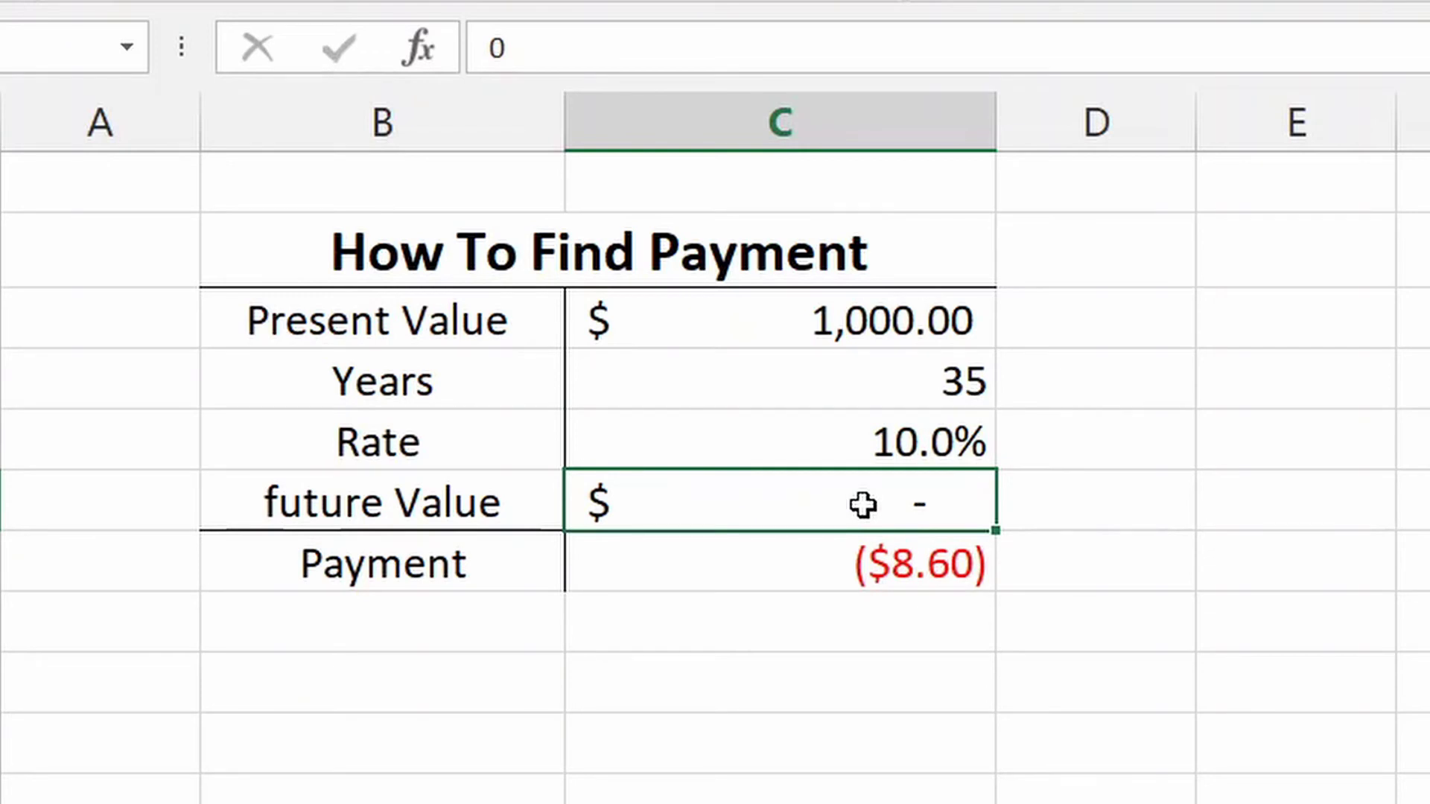
pyautogui.write('1,00')
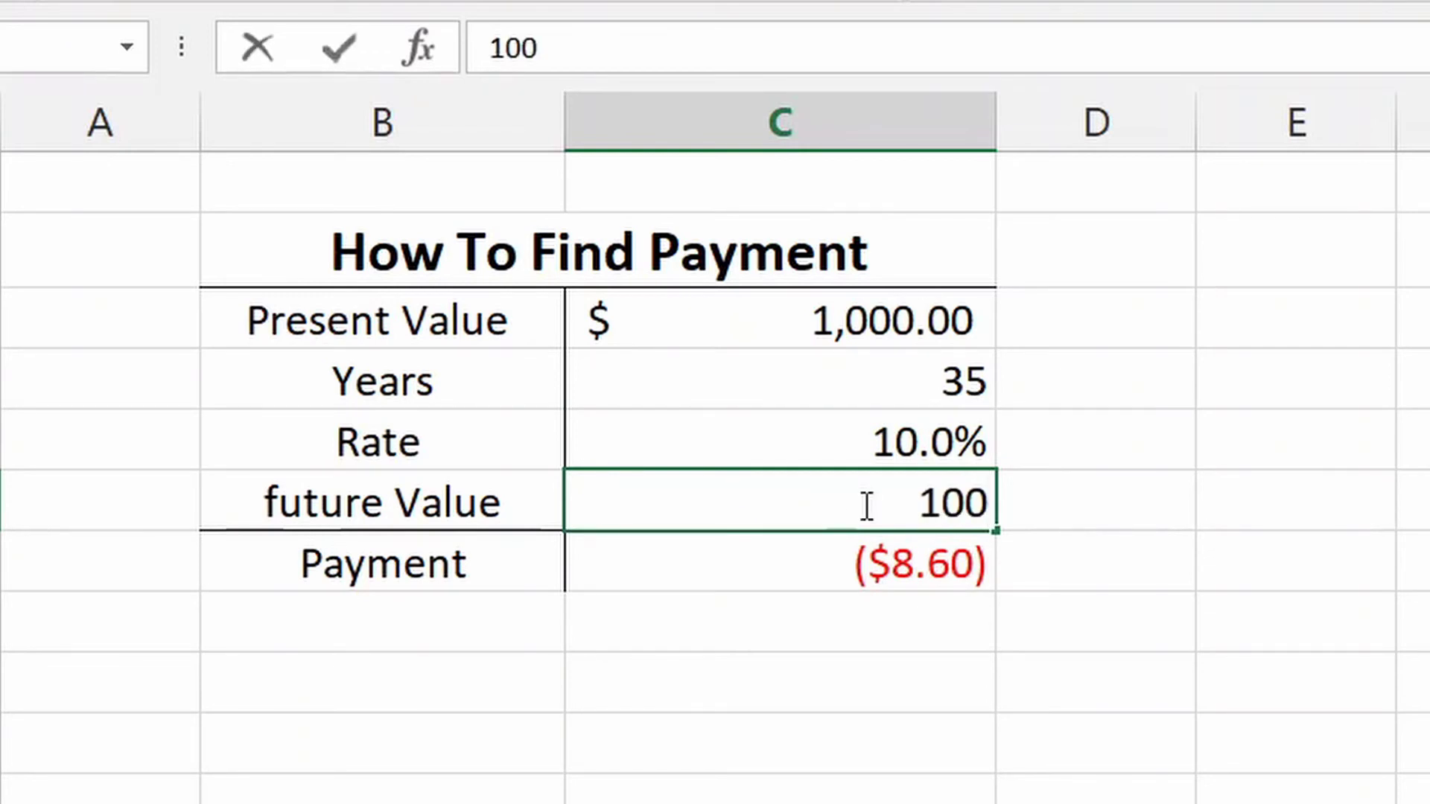
pyautogui.write('0,')
pyautogui.write('0000')
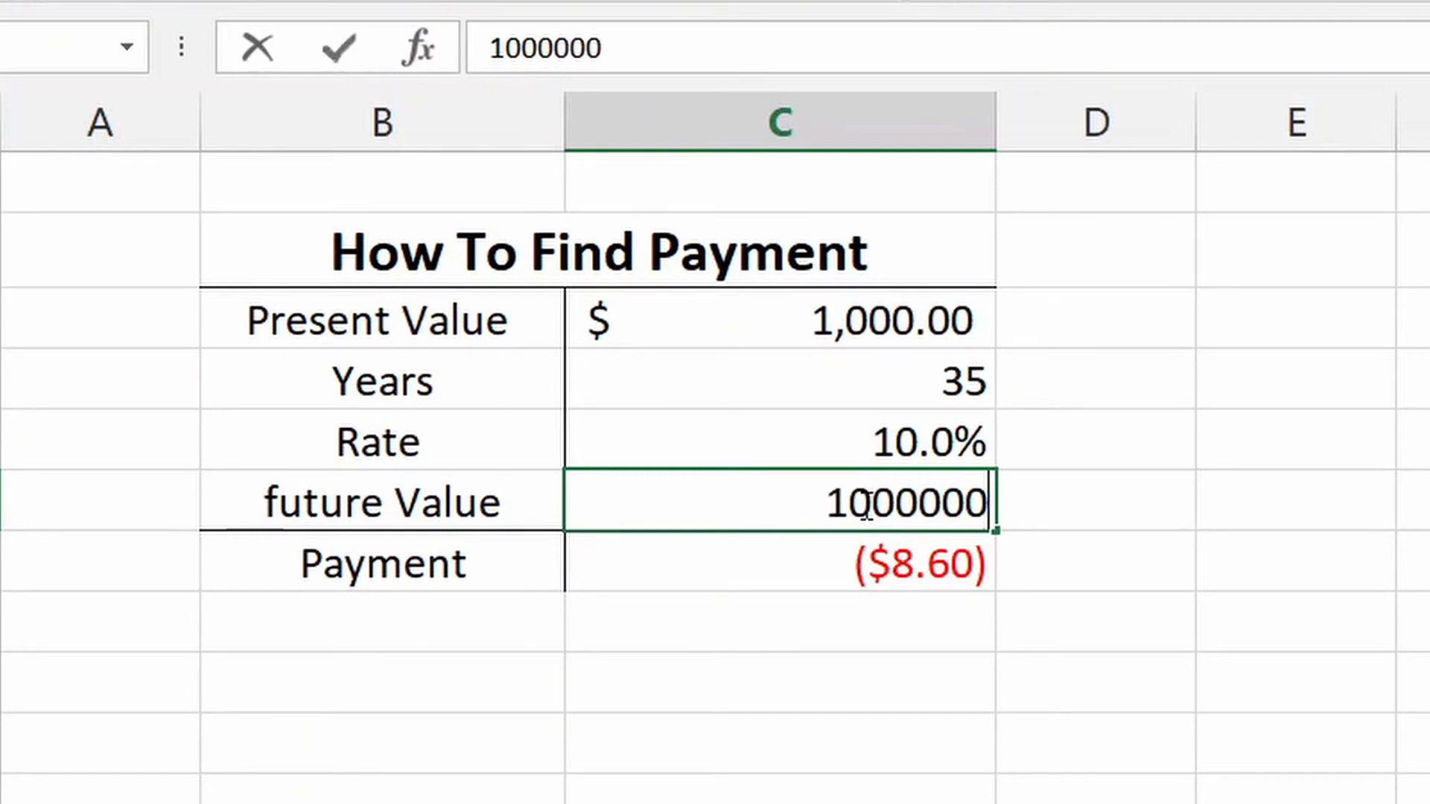
pyautogui.press('Return')
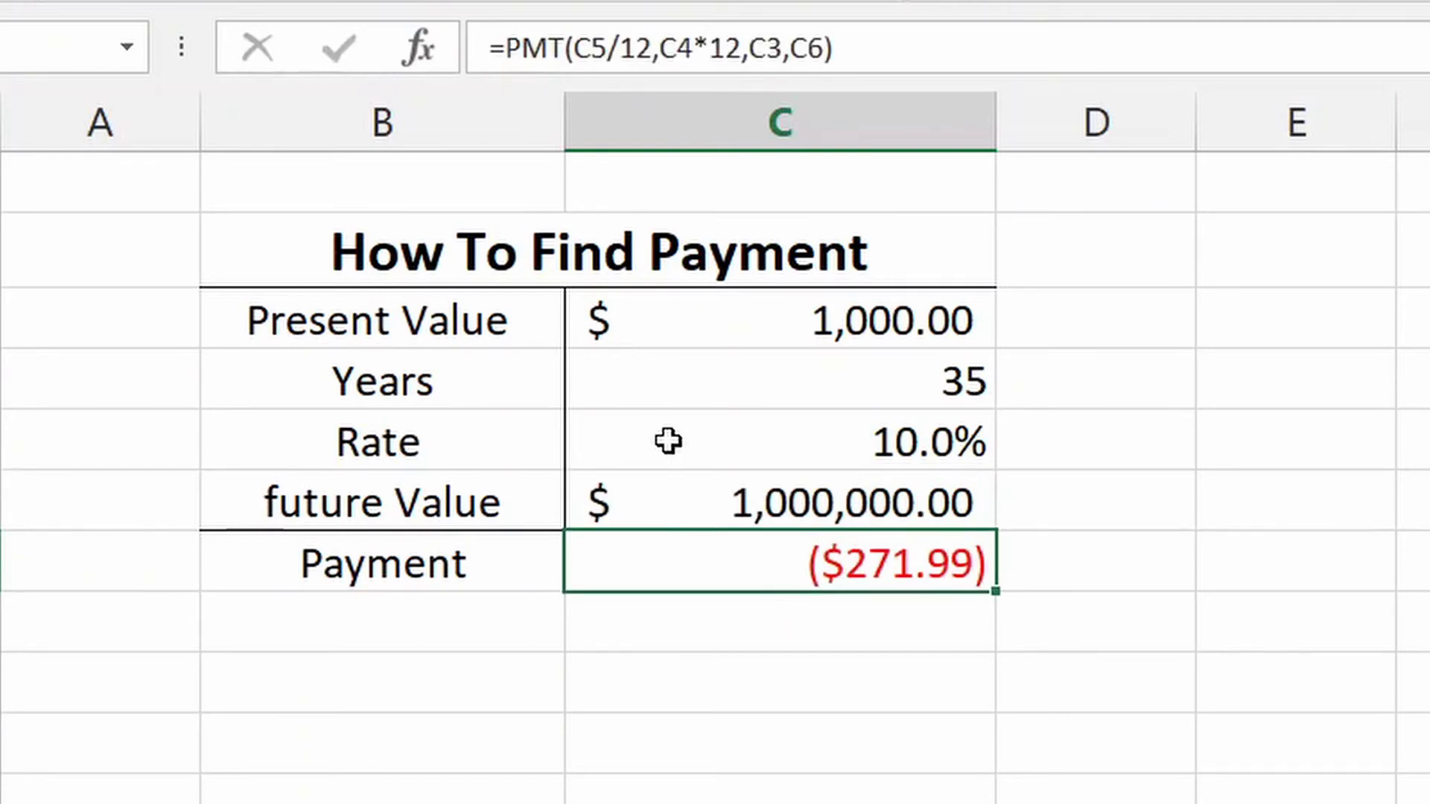
pyautogui.click(797, 331)
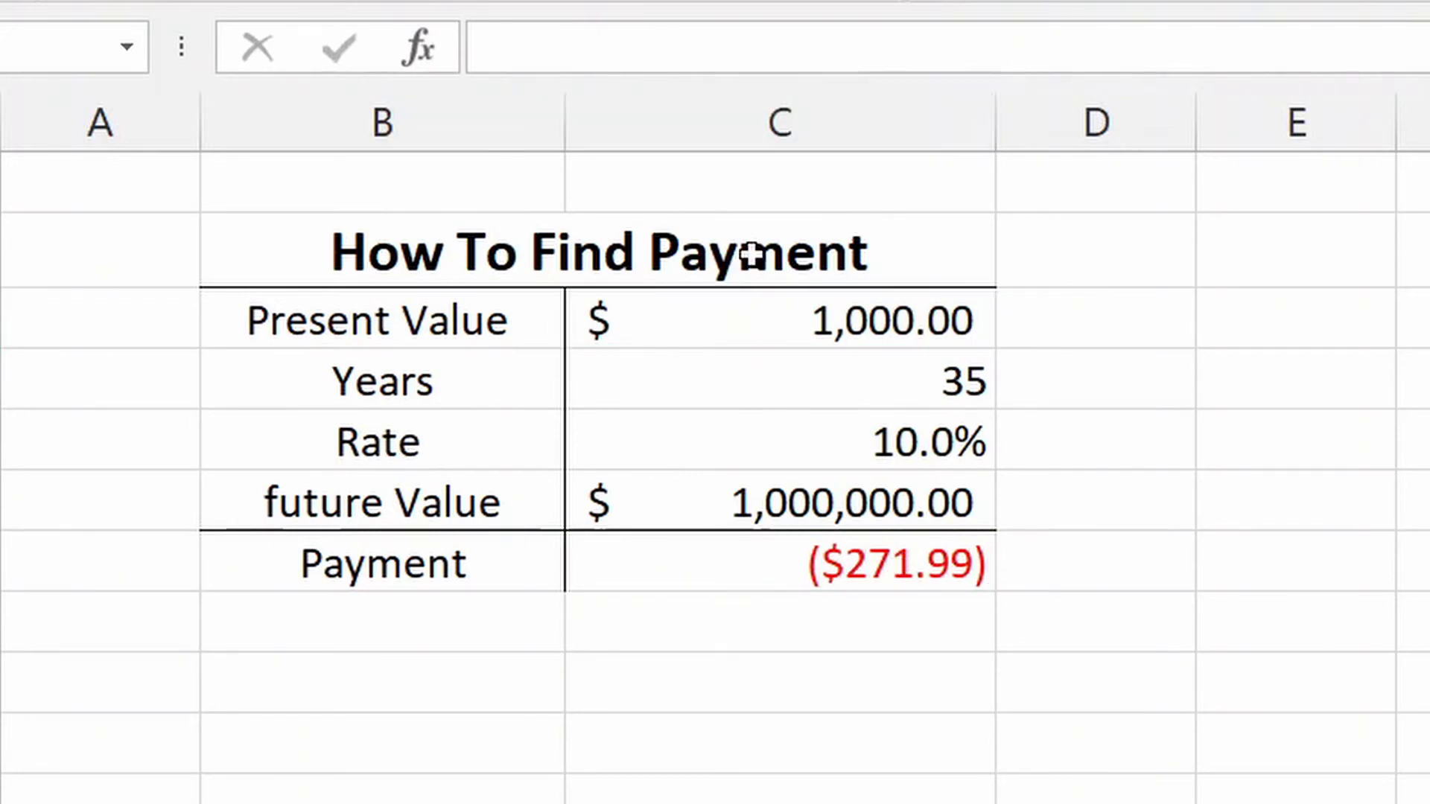
pyautogui.click(787, 574)
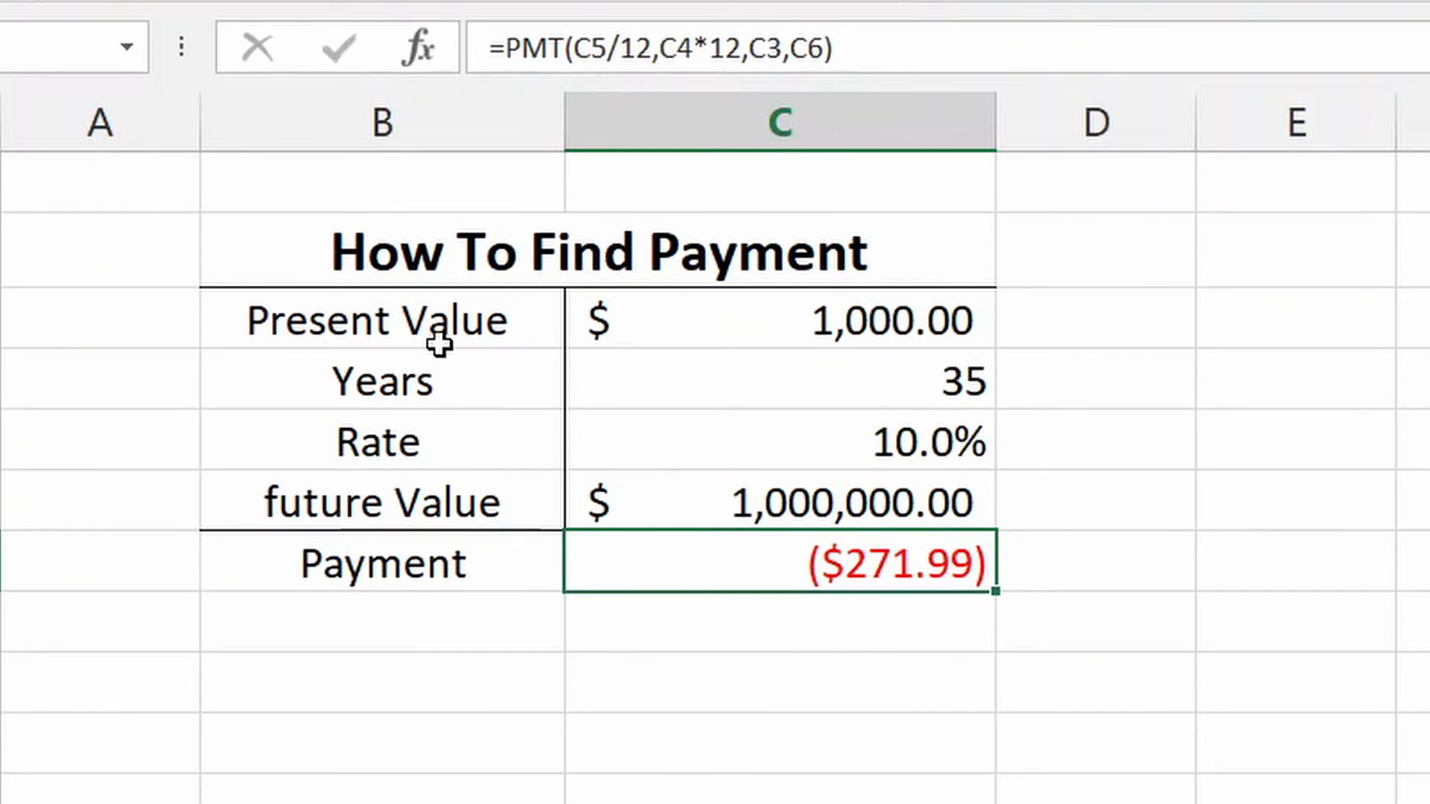
# Step: Add a minus sign to make the Present Value -1000, shown as (1,000.00)
pyautogui.click(813, 342)
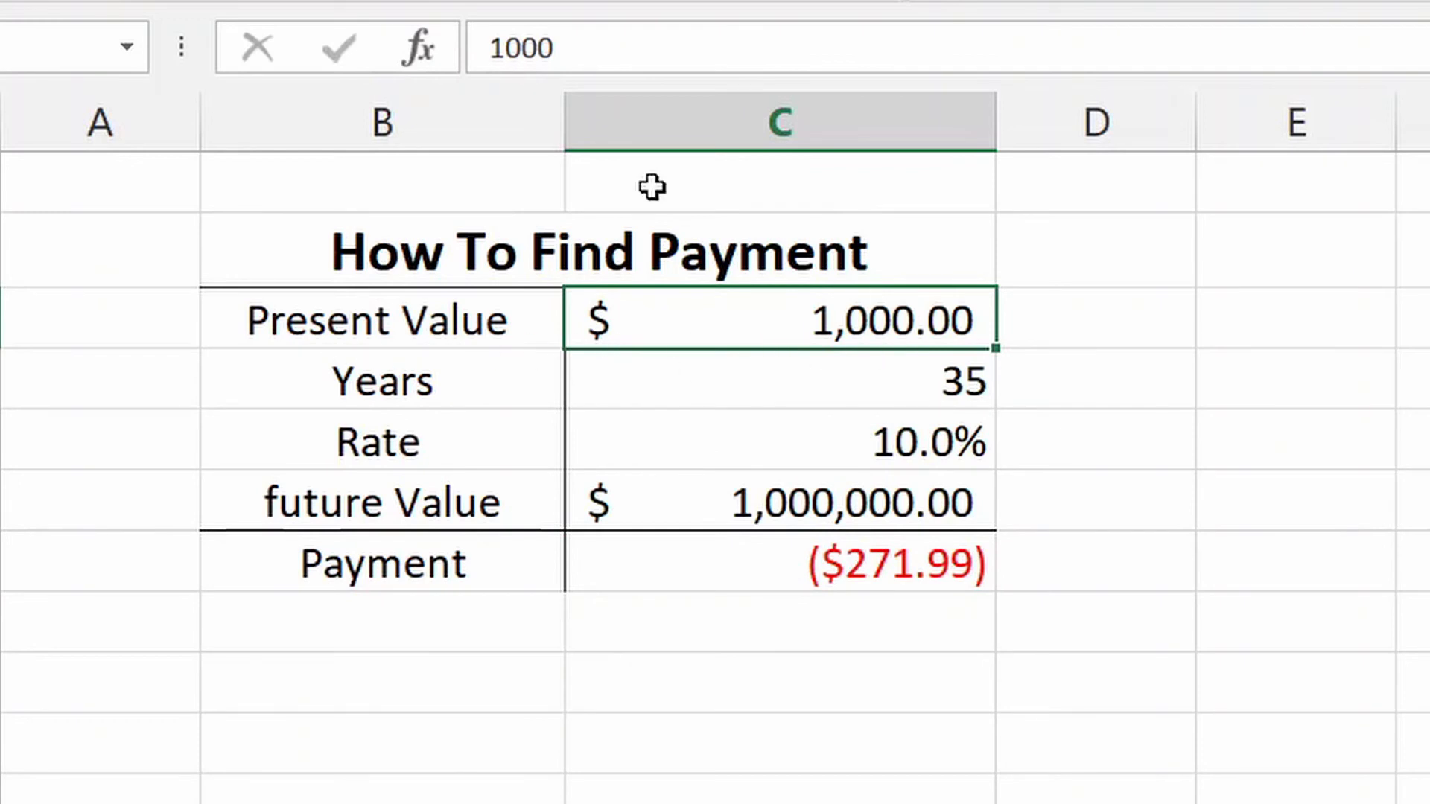
pyautogui.click(493, 46)
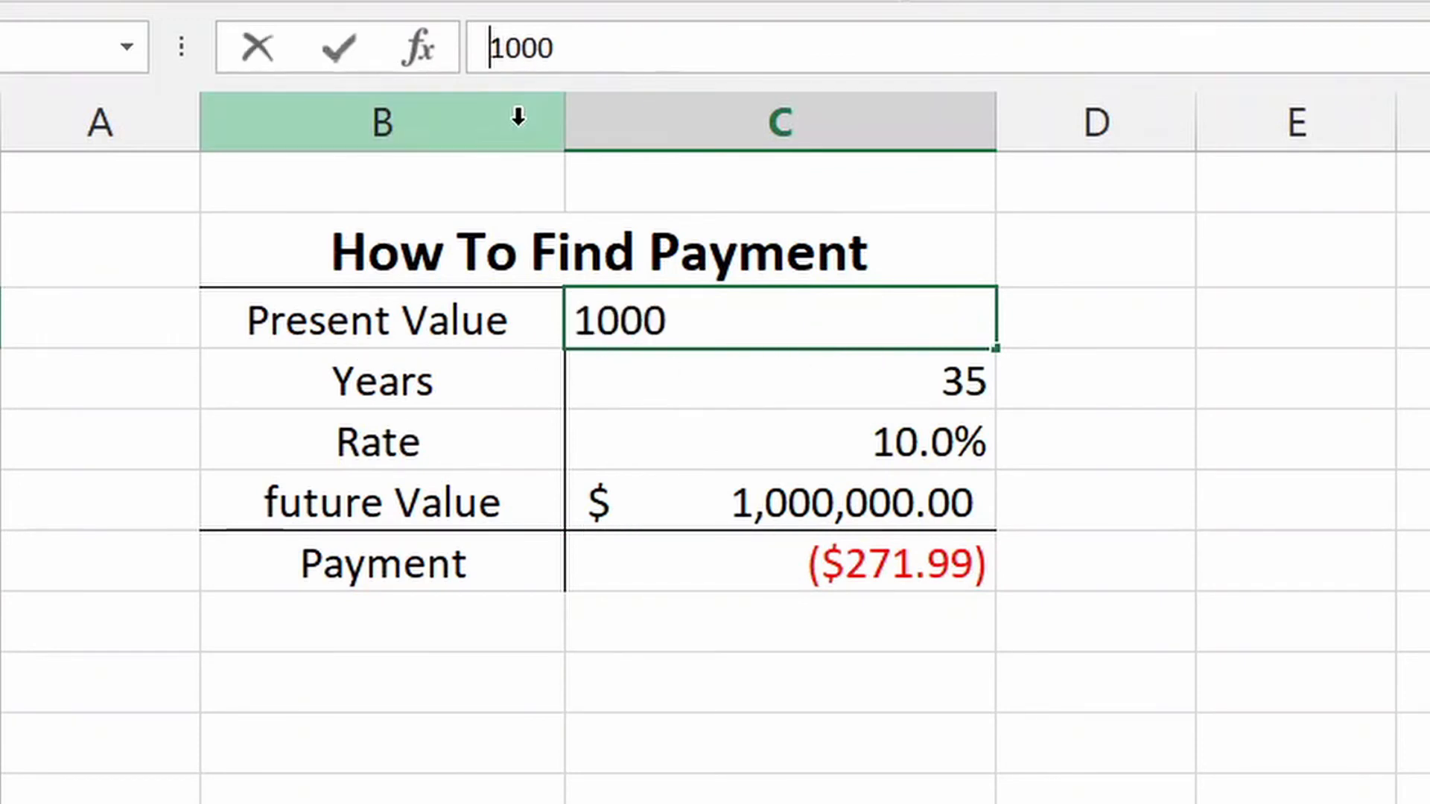
pyautogui.write('-')
pyautogui.press('Return')
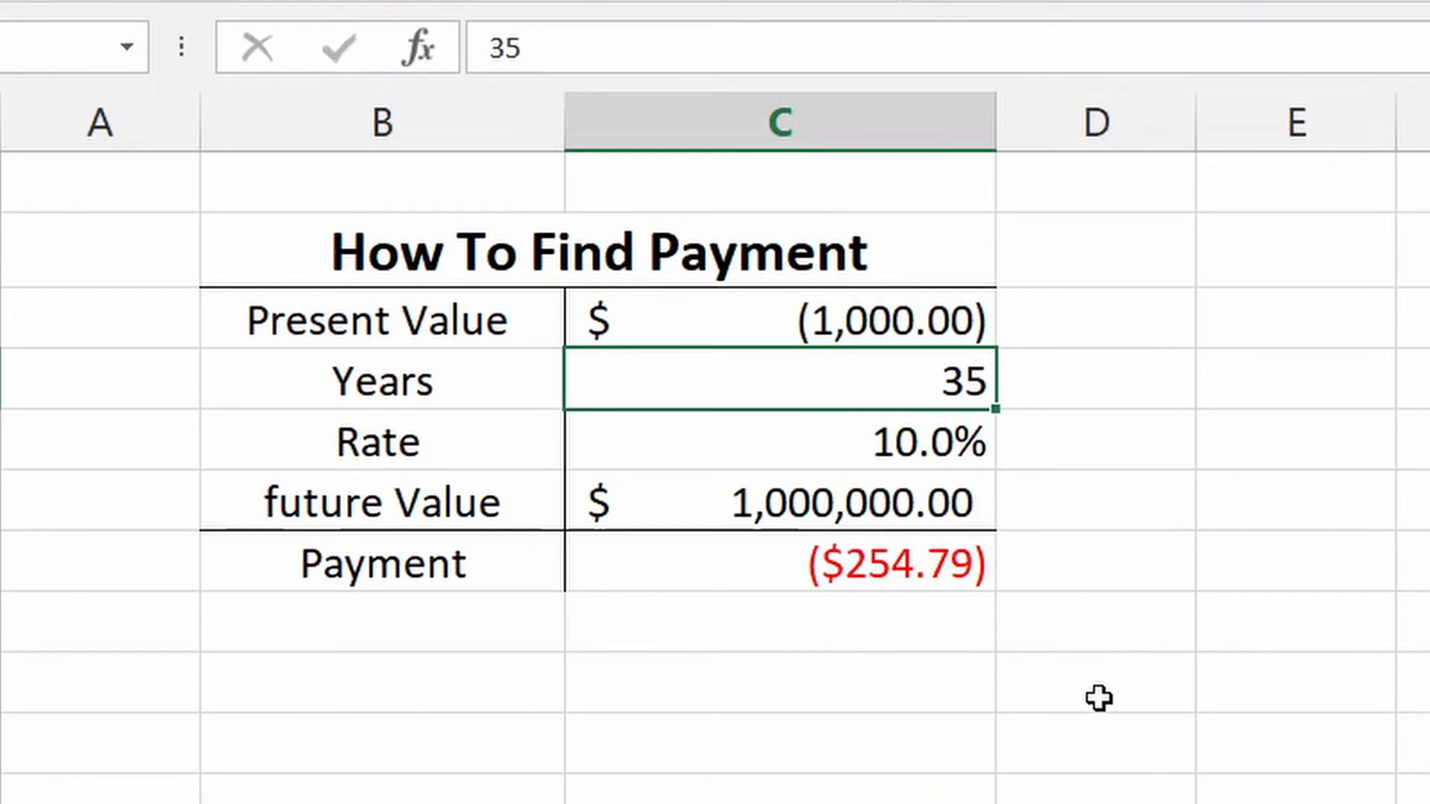
pyautogui.click(848, 318)
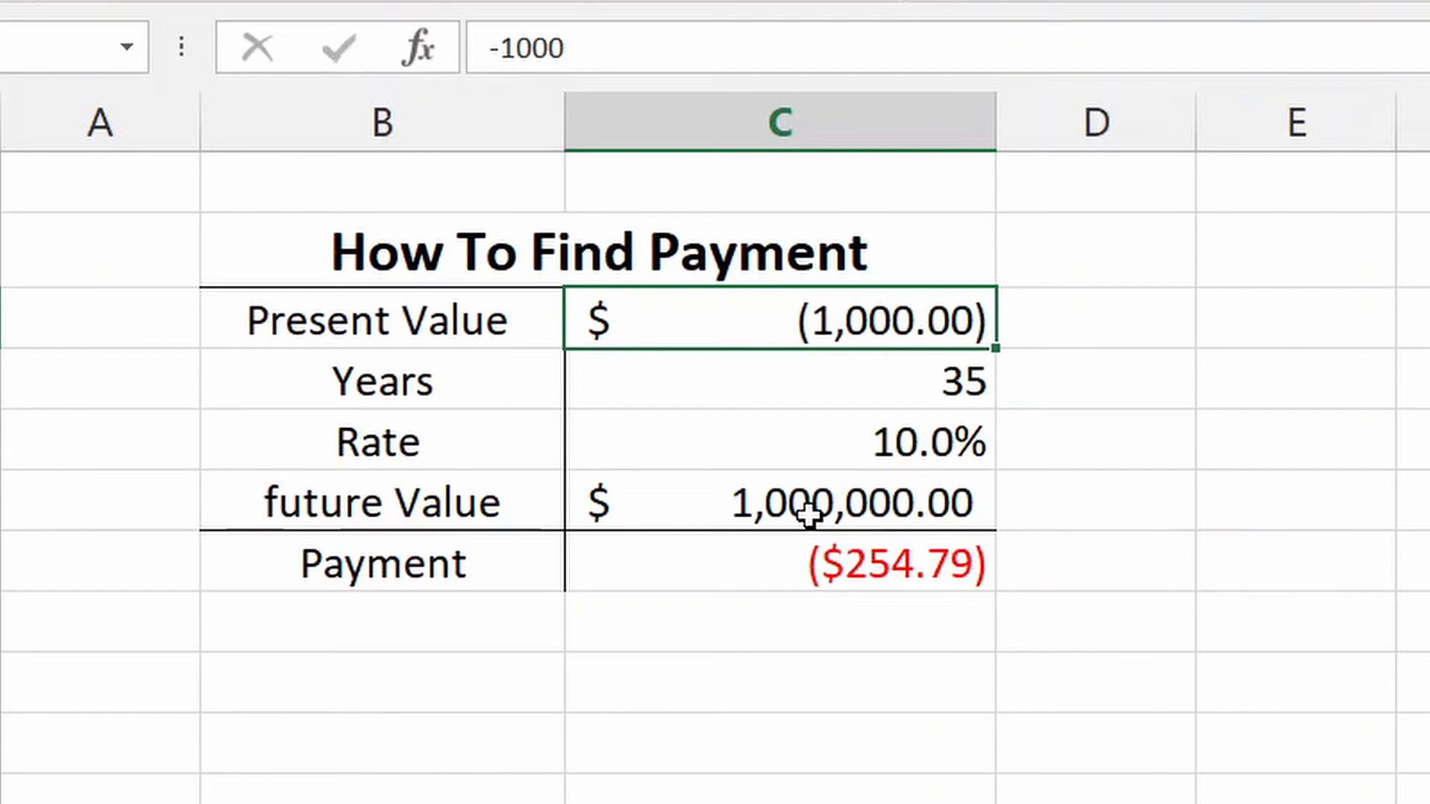
pyautogui.click(498, 59)
pyautogui.press('BackSpace')
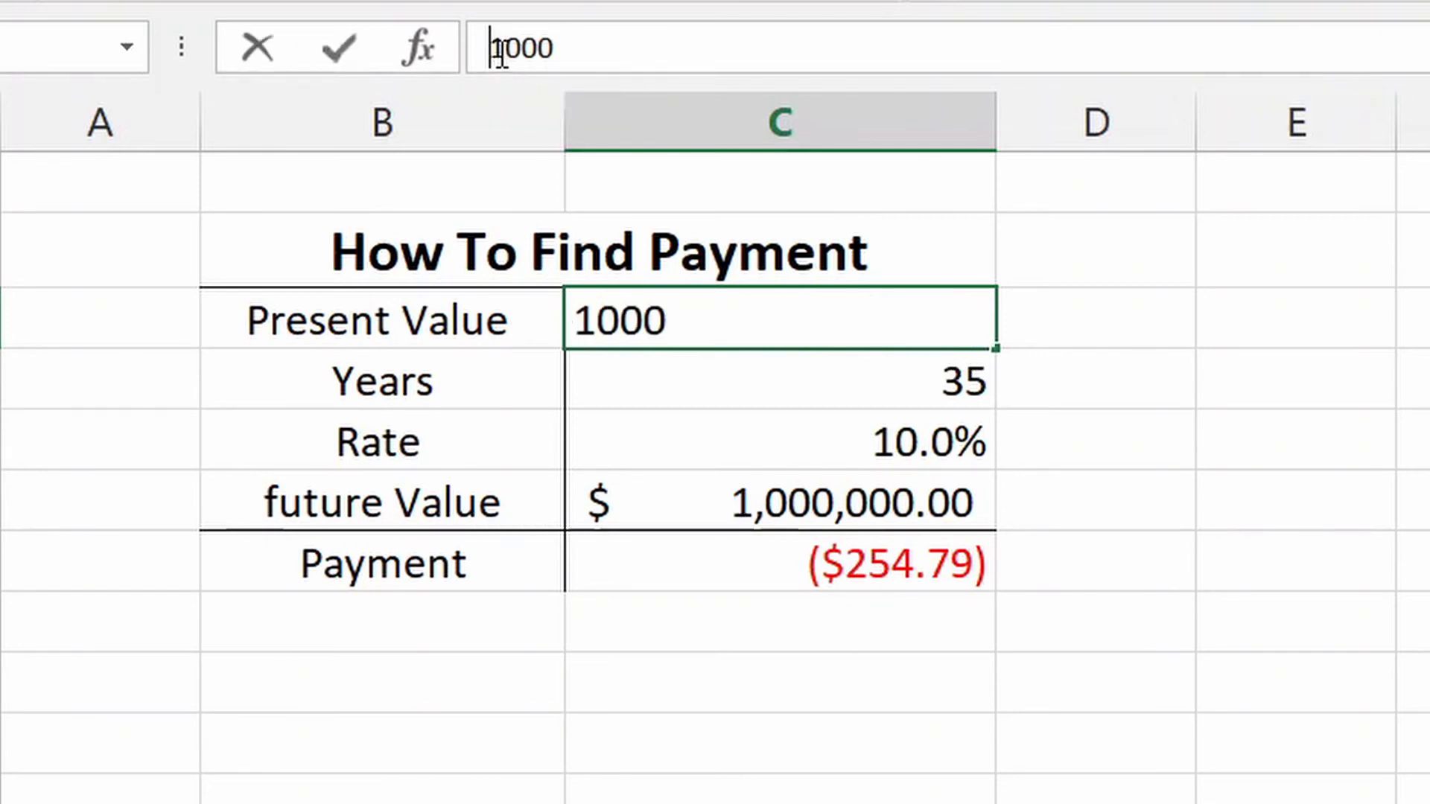
pyautogui.press('Return')
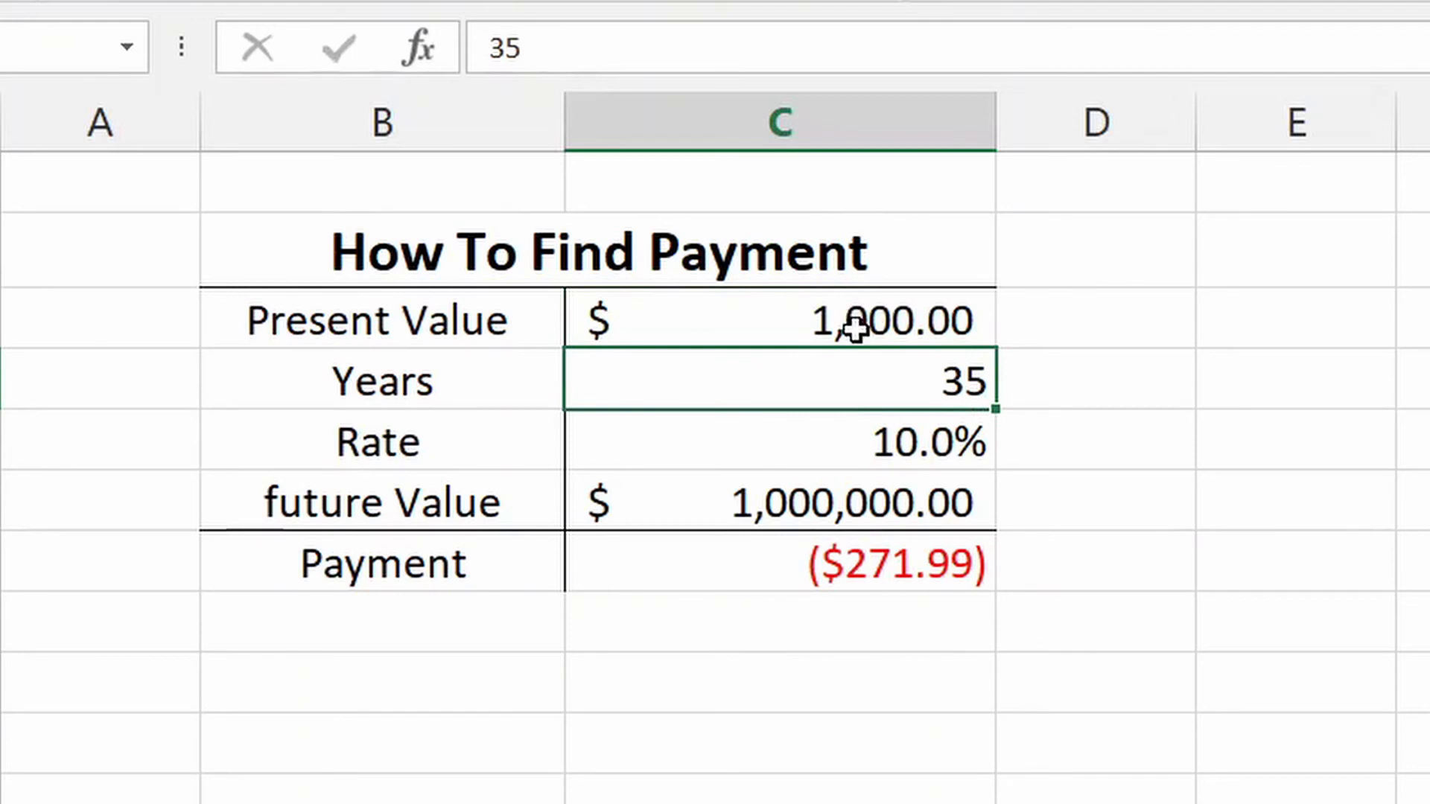
pyautogui.click(758, 338)
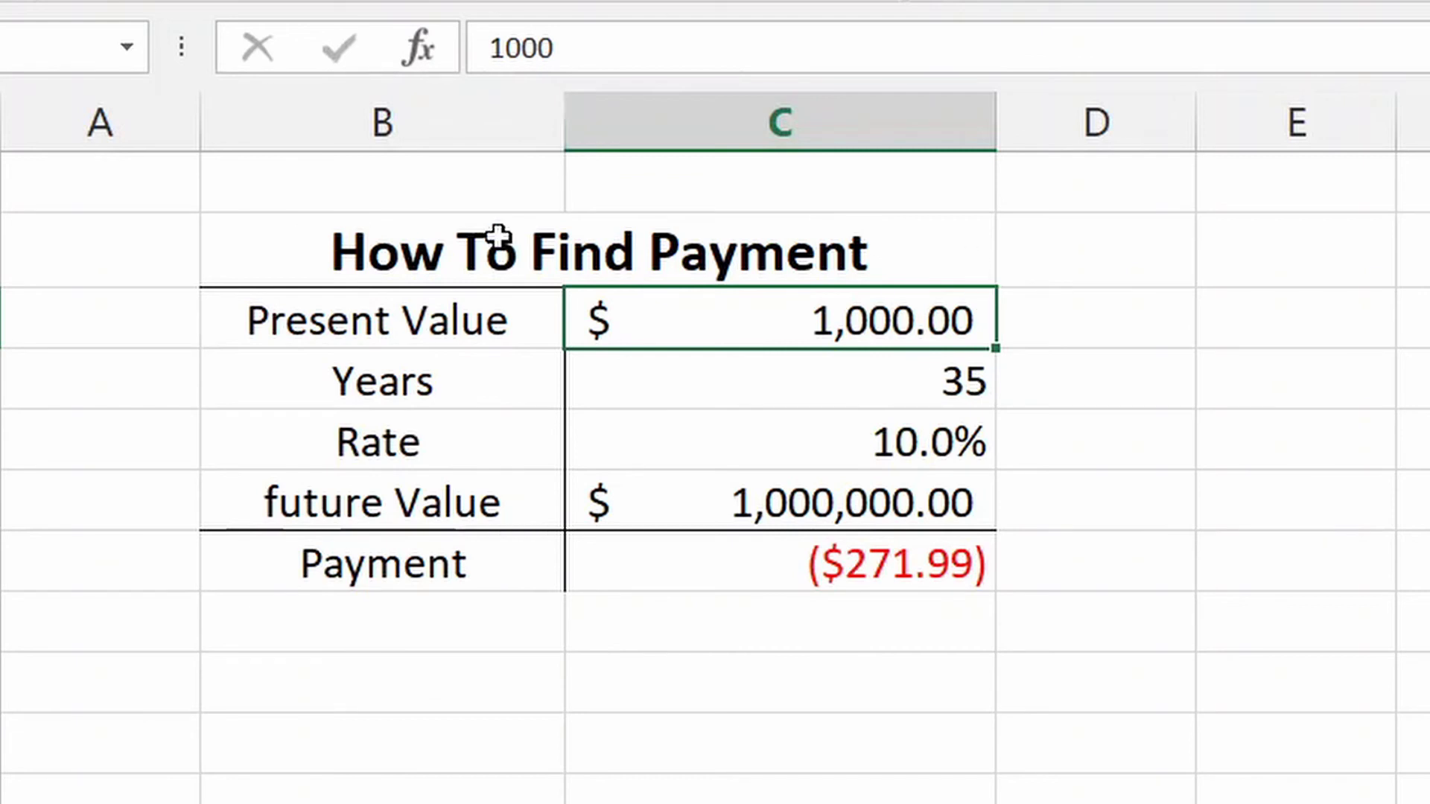
pyautogui.click(482, 61)
pyautogui.write('-')
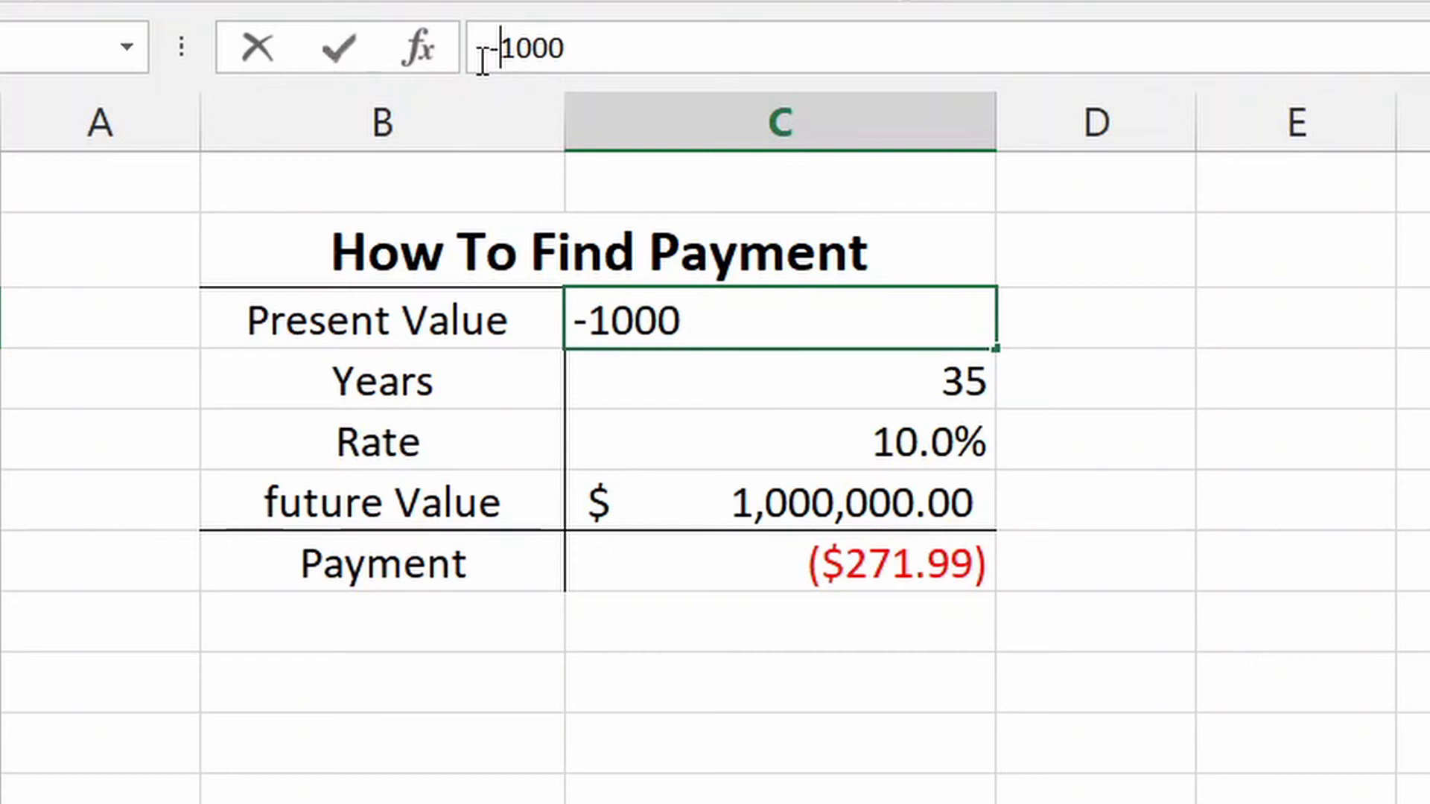
pyautogui.press('Return')
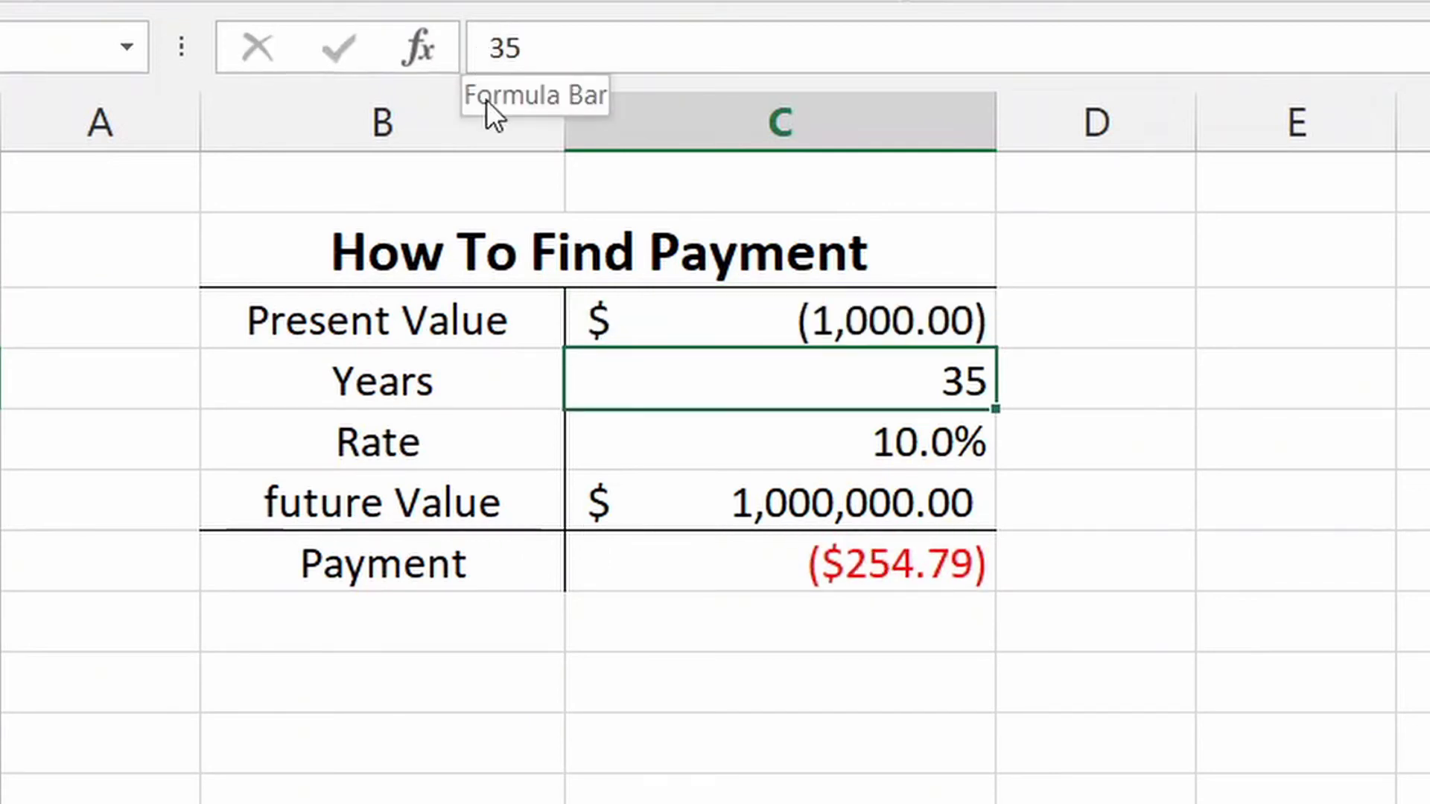
pyautogui.click(886, 578)
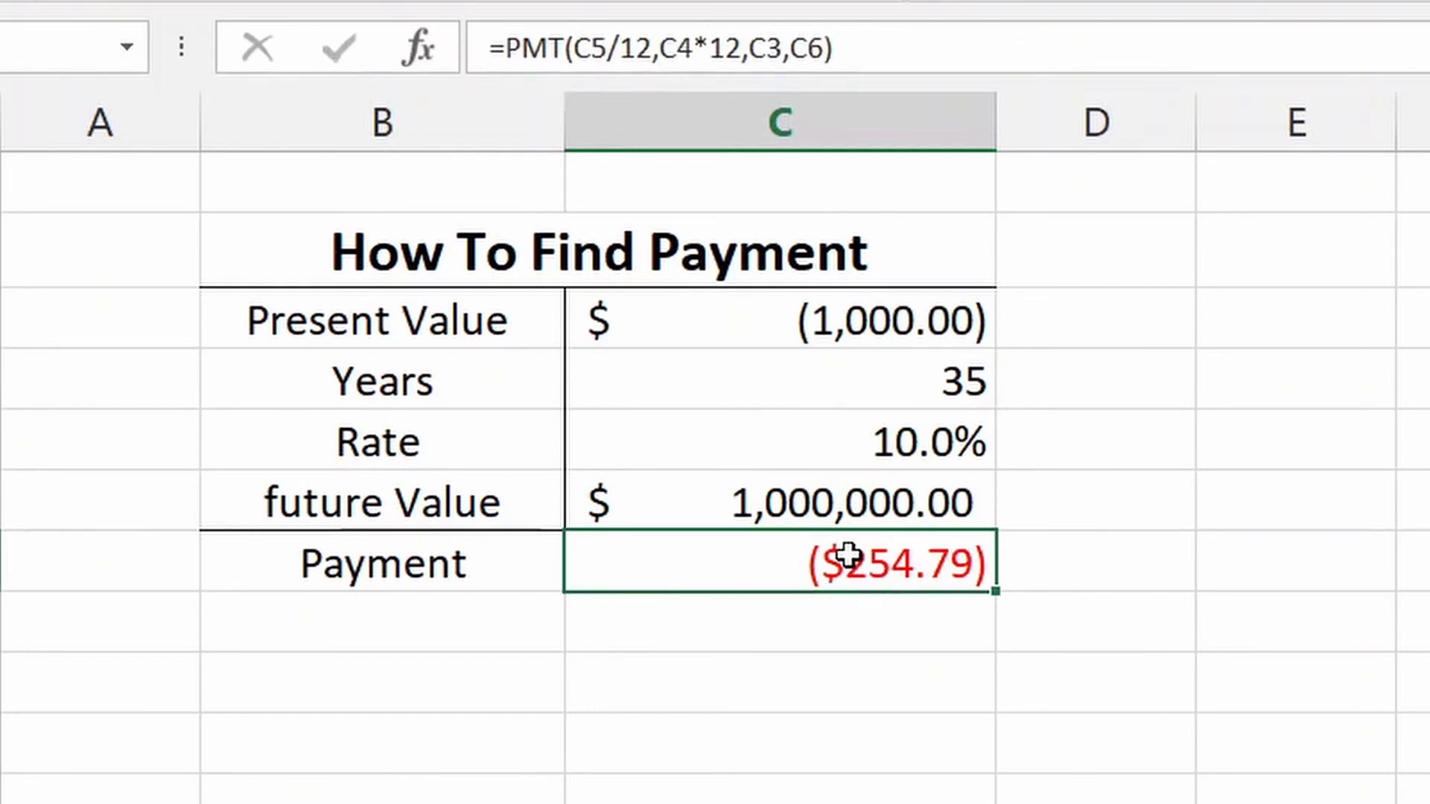
pyautogui.click(849, 501)
pyautogui.click(848, 574)
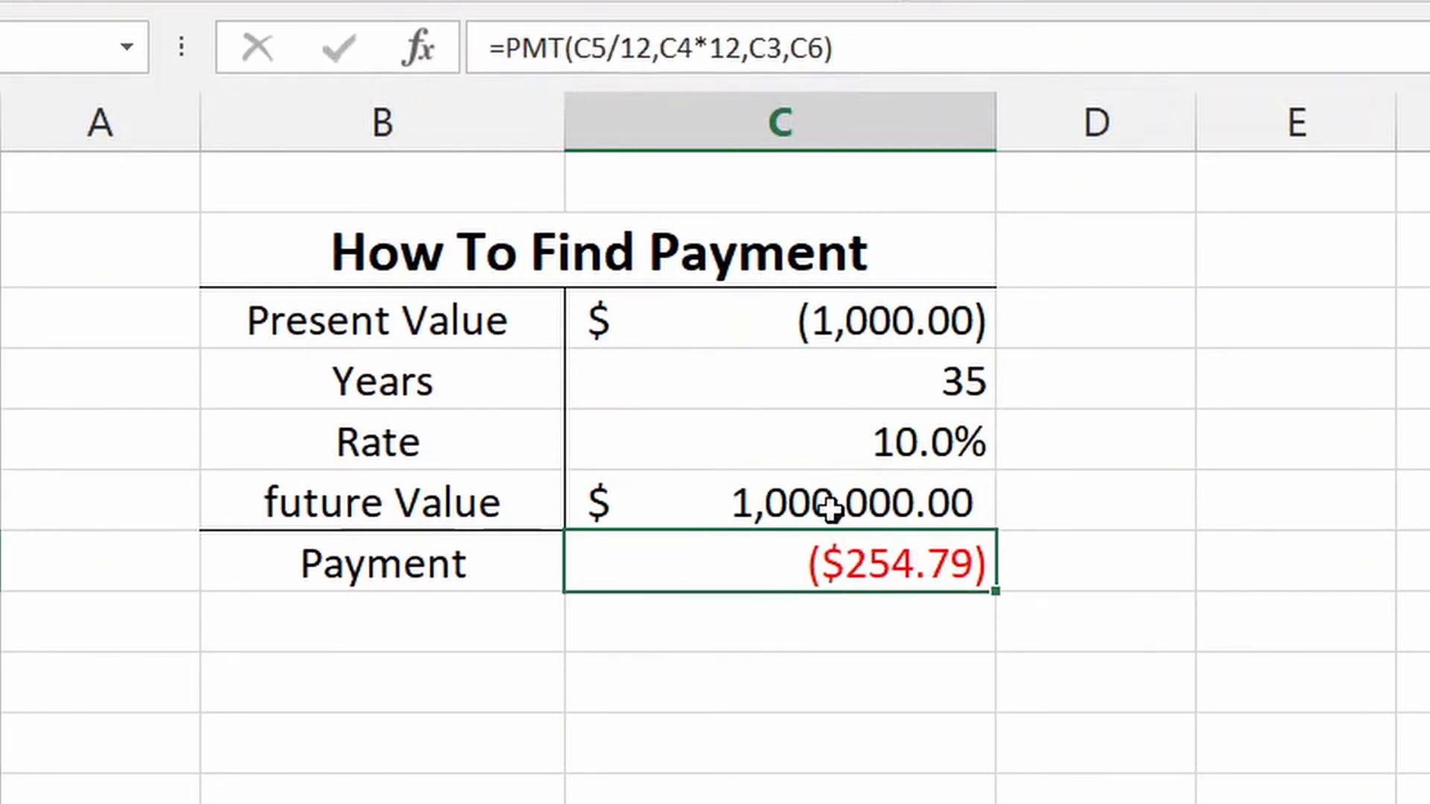
pyautogui.click(825, 319)
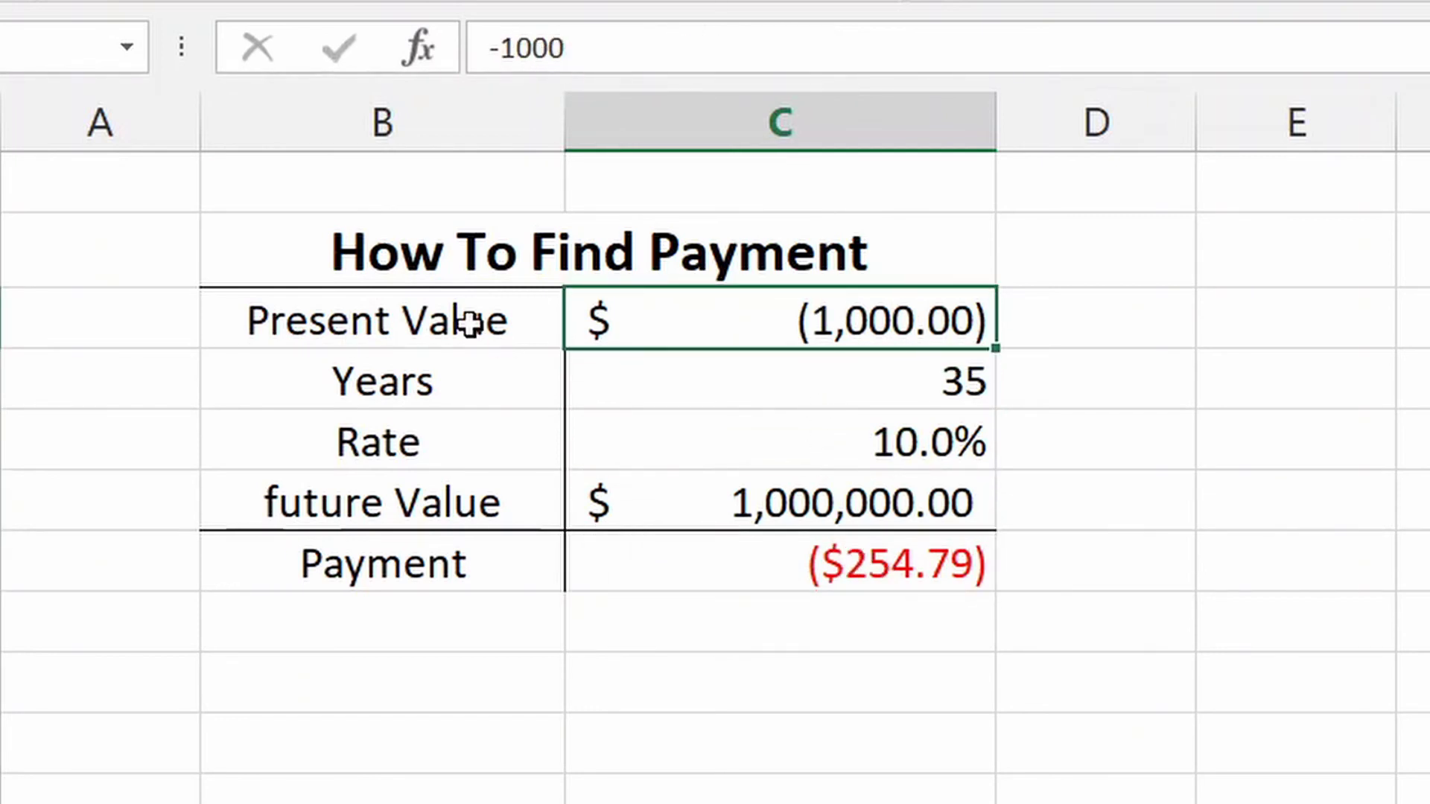
pyautogui.click(904, 380)
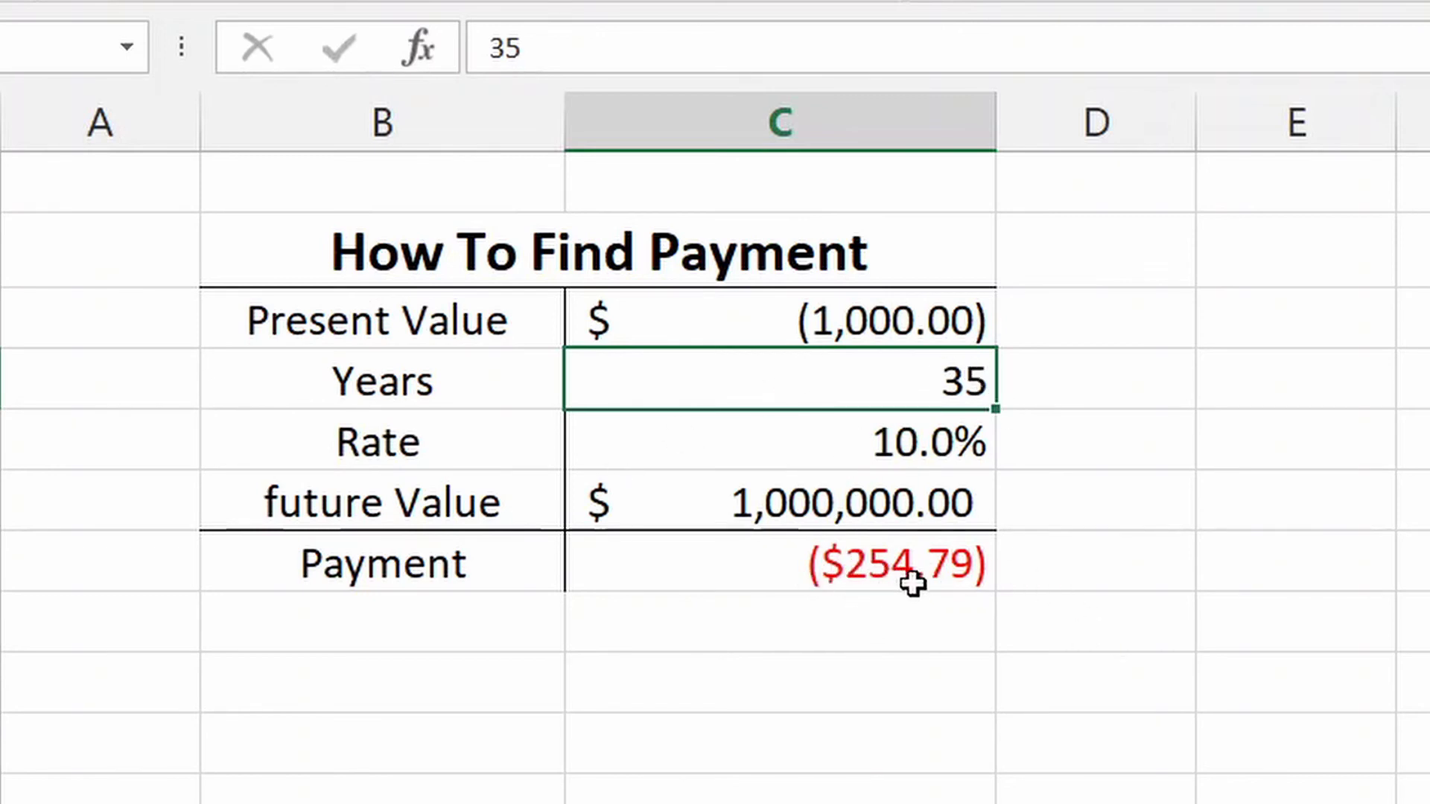
# Step: Change the retirement scenario to an 11% rate over 30 years, giving a ($347.04) payment
pyautogui.click(889, 452)
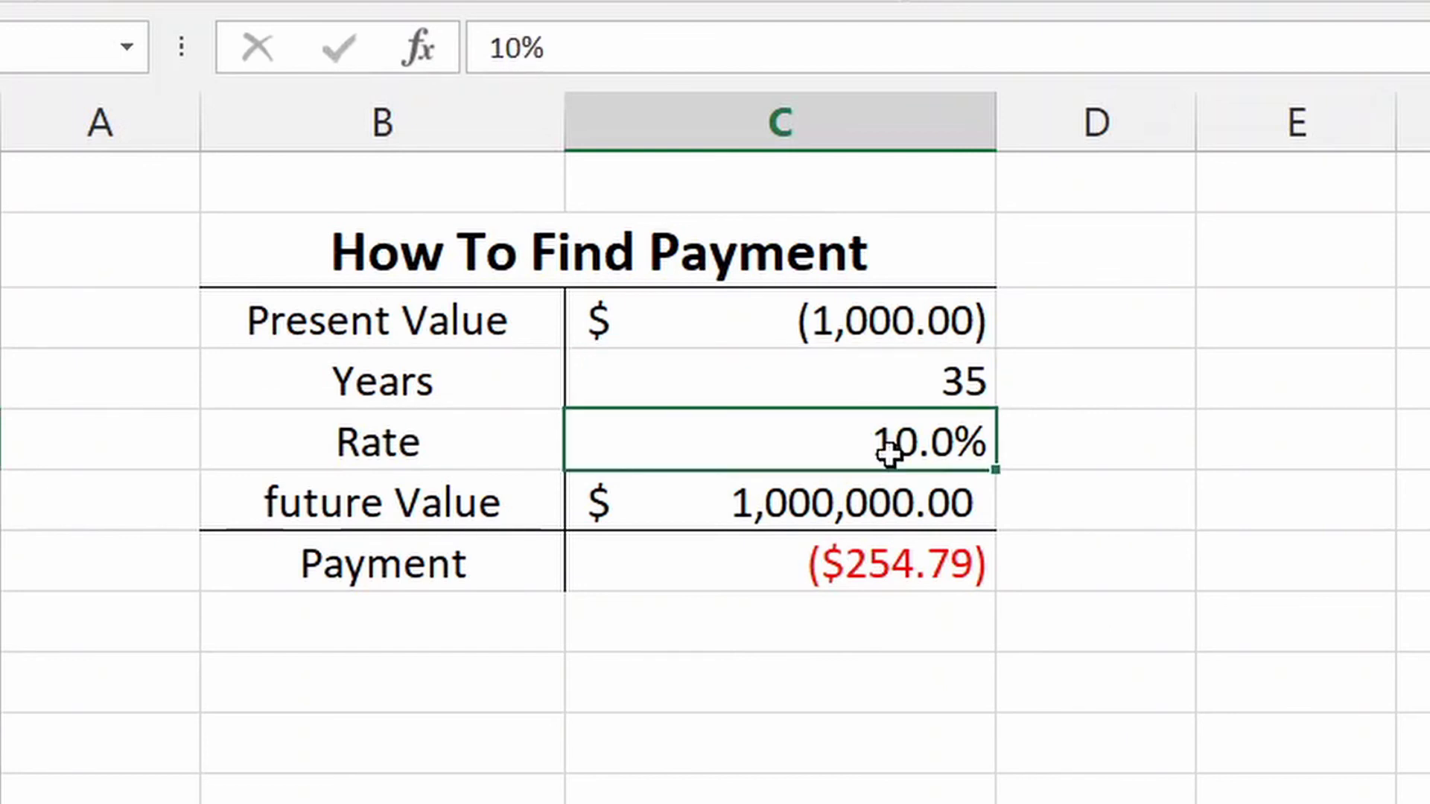
pyautogui.write('11')
pyautogui.press('Return')
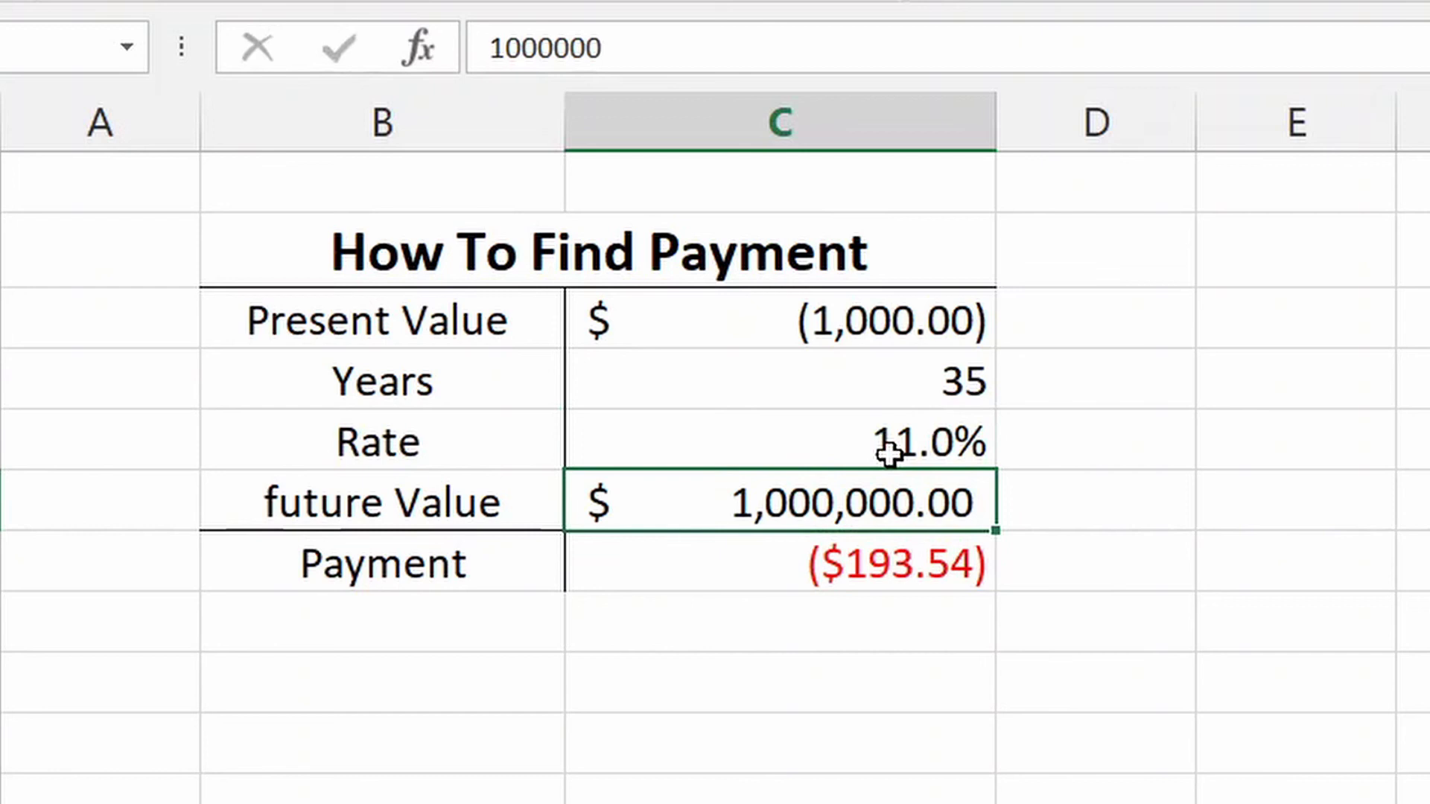
pyautogui.click(905, 382)
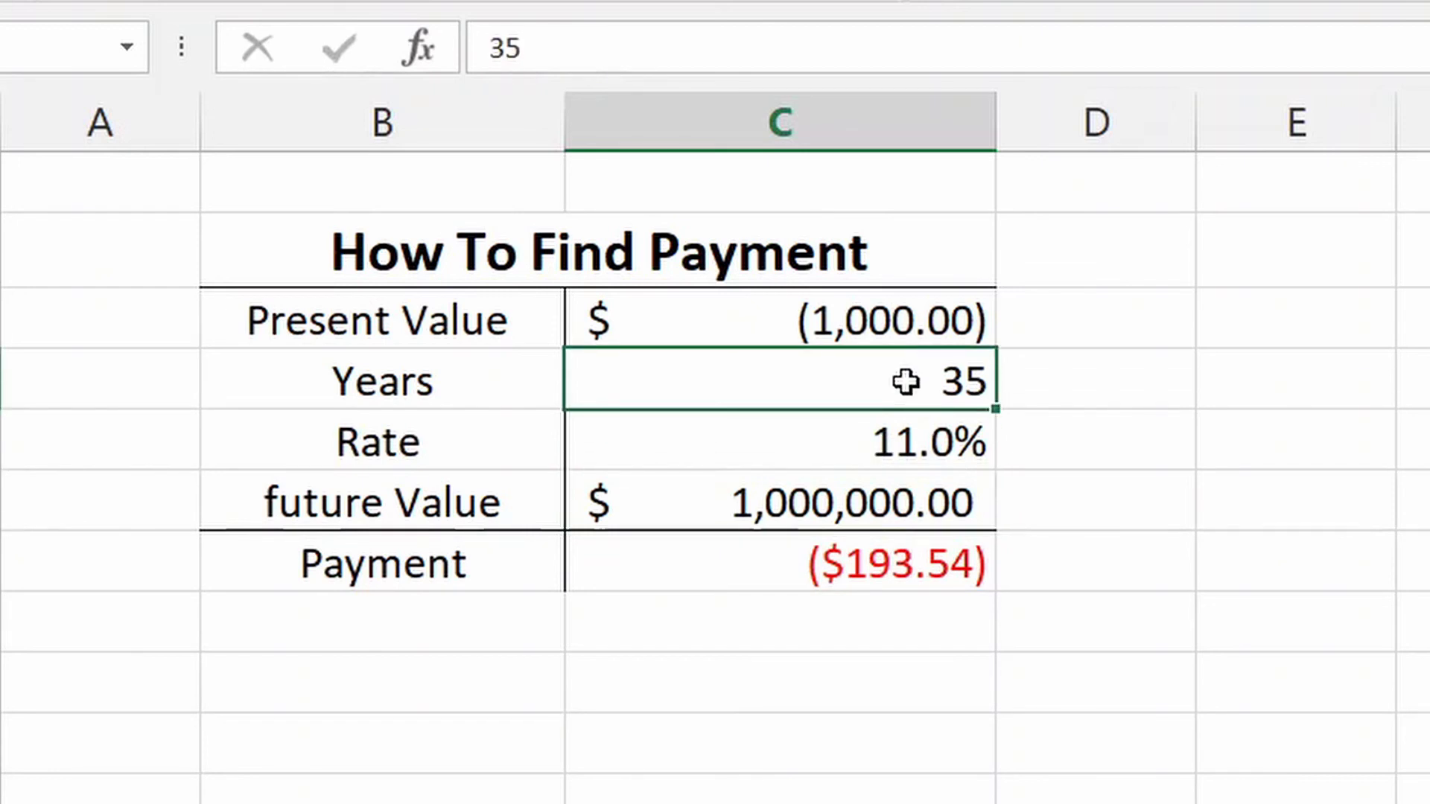
pyautogui.write('30')
pyautogui.press('Return')
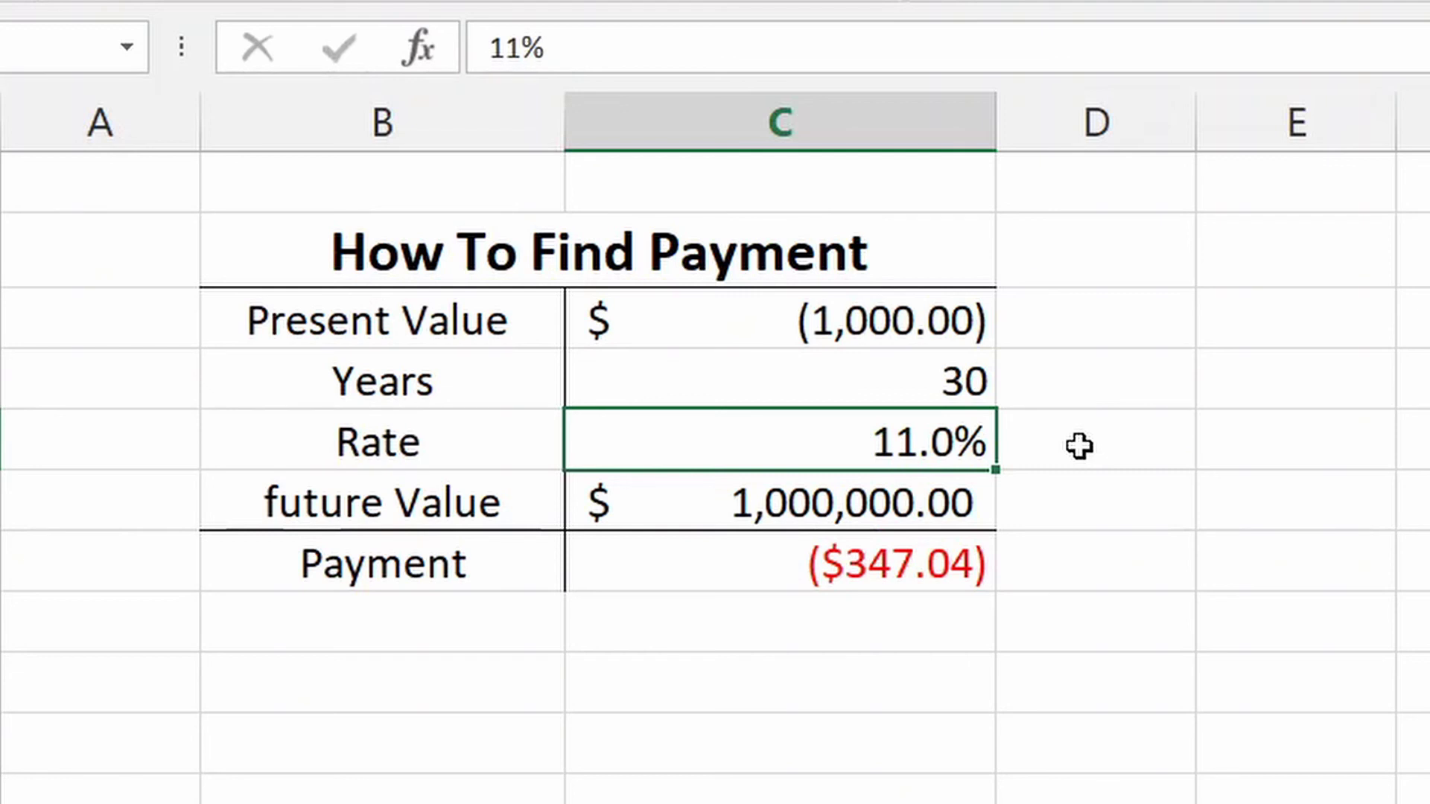
# Step: Enter present value 50000, 6 years, 5% rate and 0 future value
pyautogui.click(849, 306)
pyautogui.write('50000')
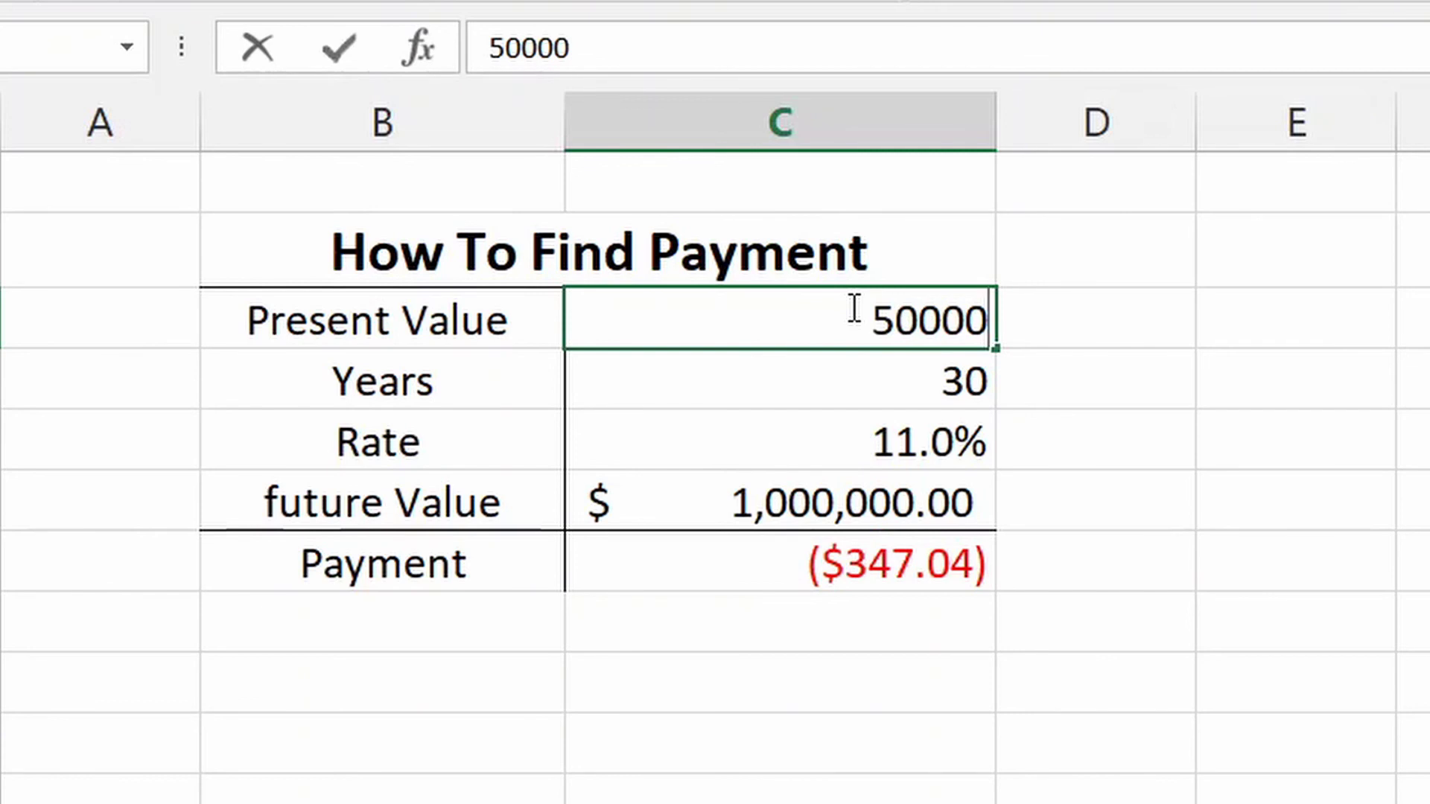
pyautogui.press('Return')
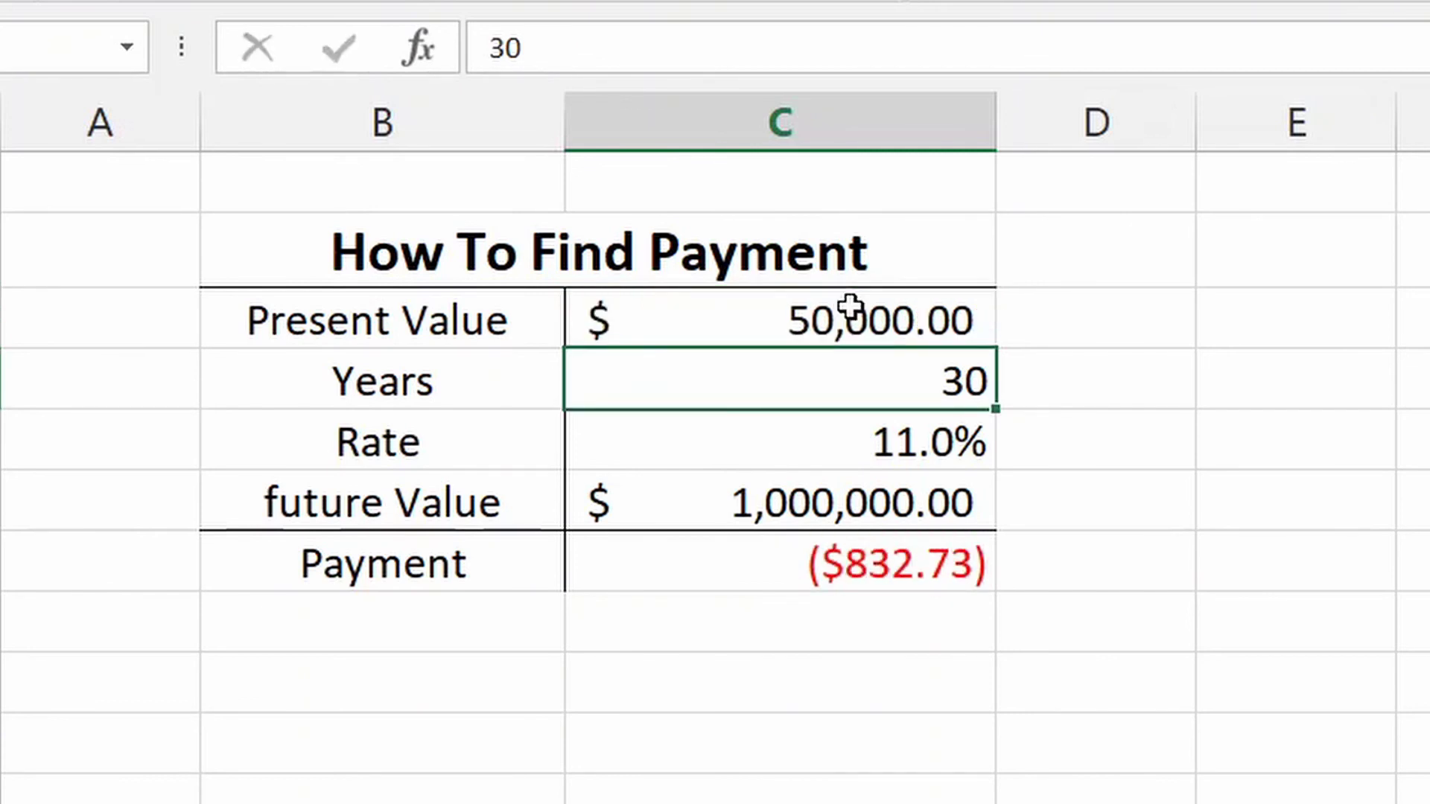
pyautogui.write('6')
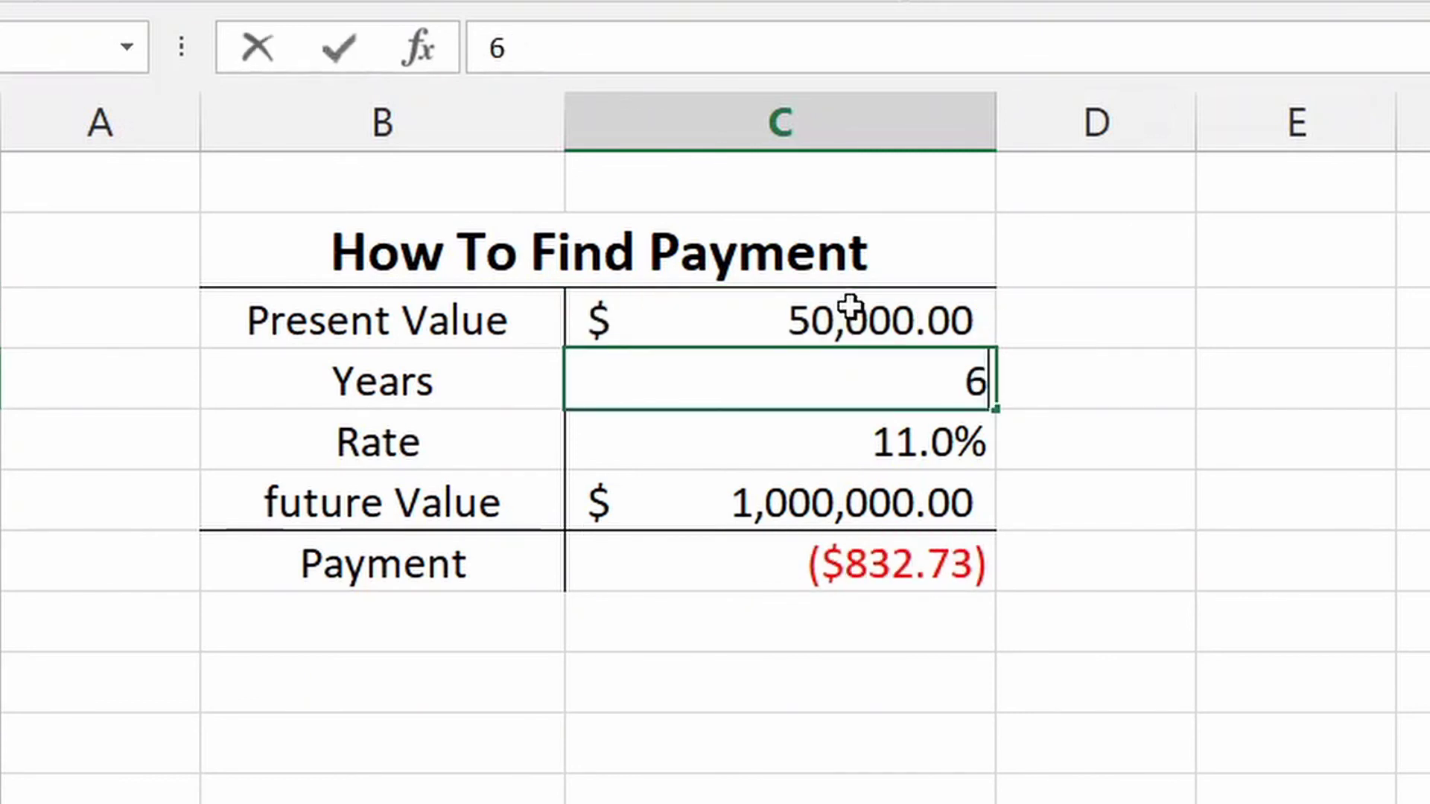
pyautogui.press('Return')
pyautogui.write('5')
pyautogui.press('Return')
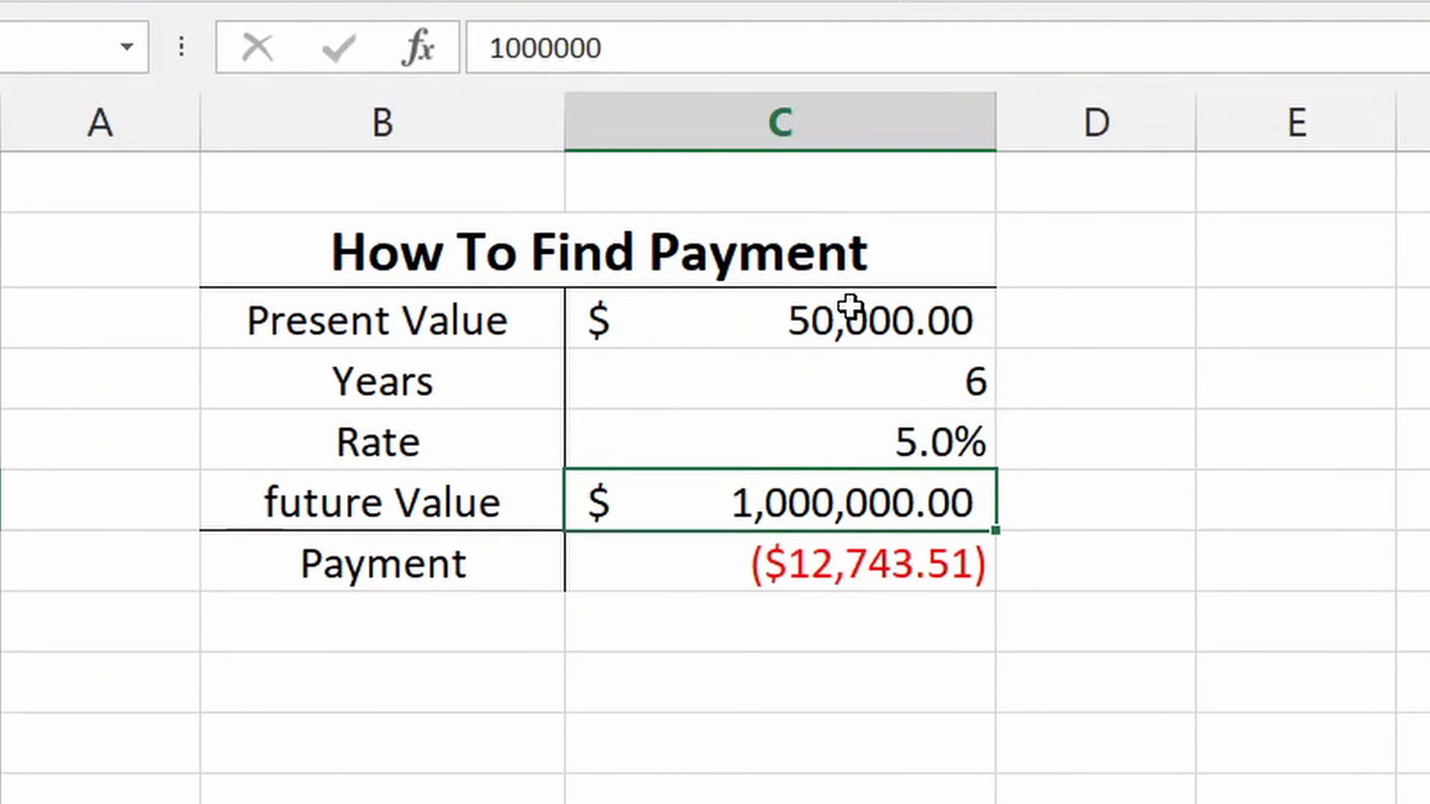
pyautogui.write('0')
pyautogui.press('Return')
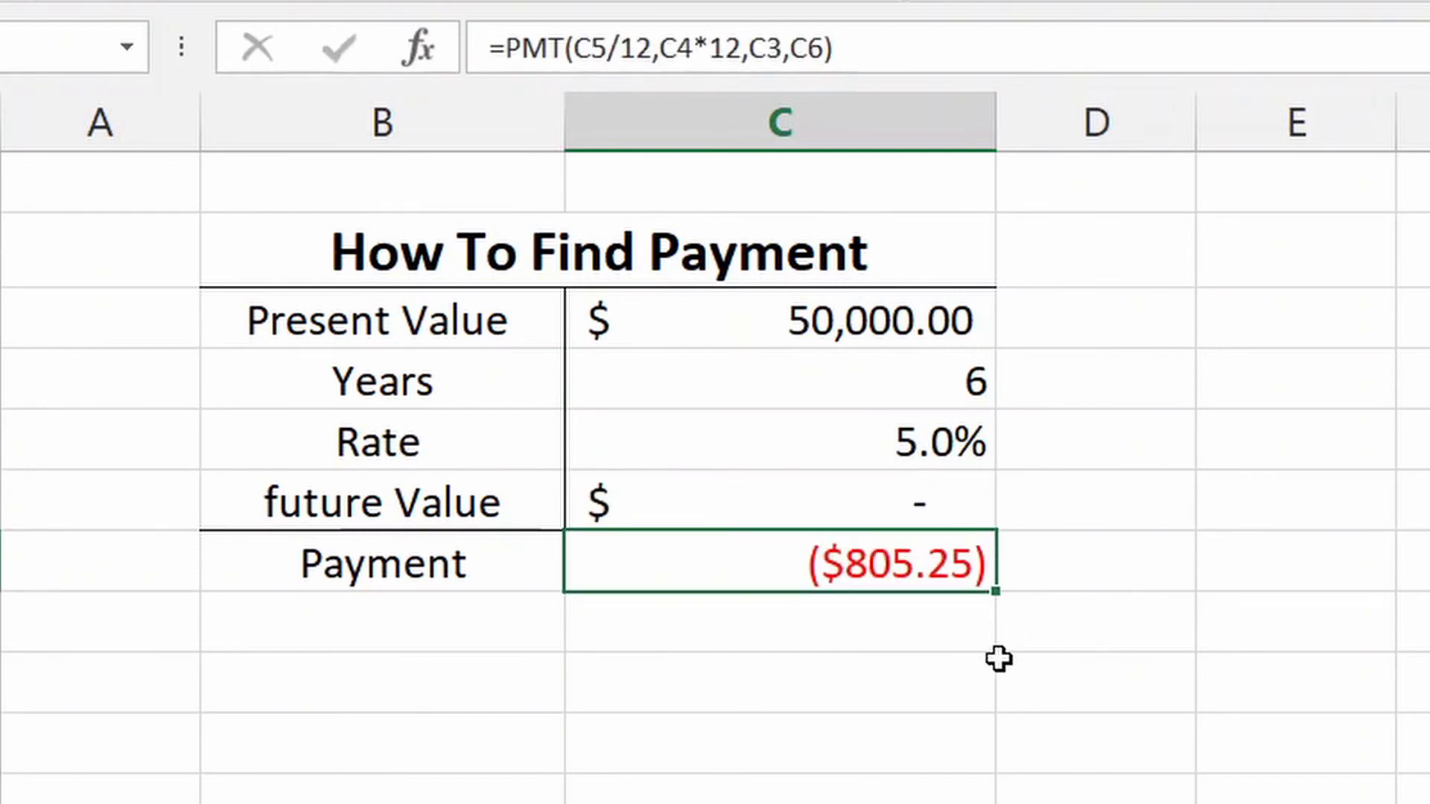
# Step: Review the present value, years, rate and payment formula cells, ending on an empty cell
pyautogui.click(763, 332)
pyautogui.click(802, 563)
pyautogui.click(732, 424)
pyautogui.click(922, 393)
pyautogui.click(931, 421)
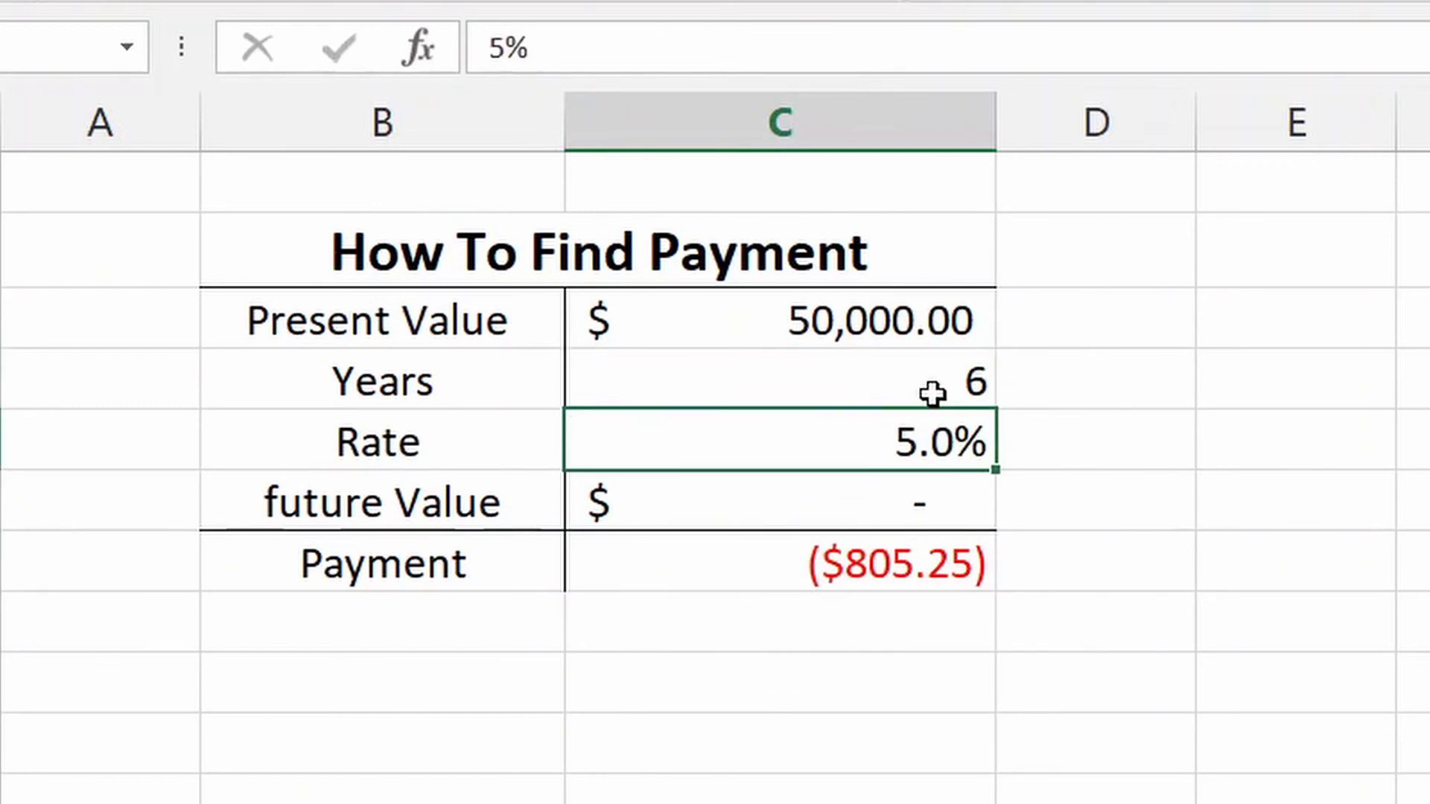
pyautogui.click(930, 391)
pyautogui.click(879, 447)
pyautogui.click(1271, 484)
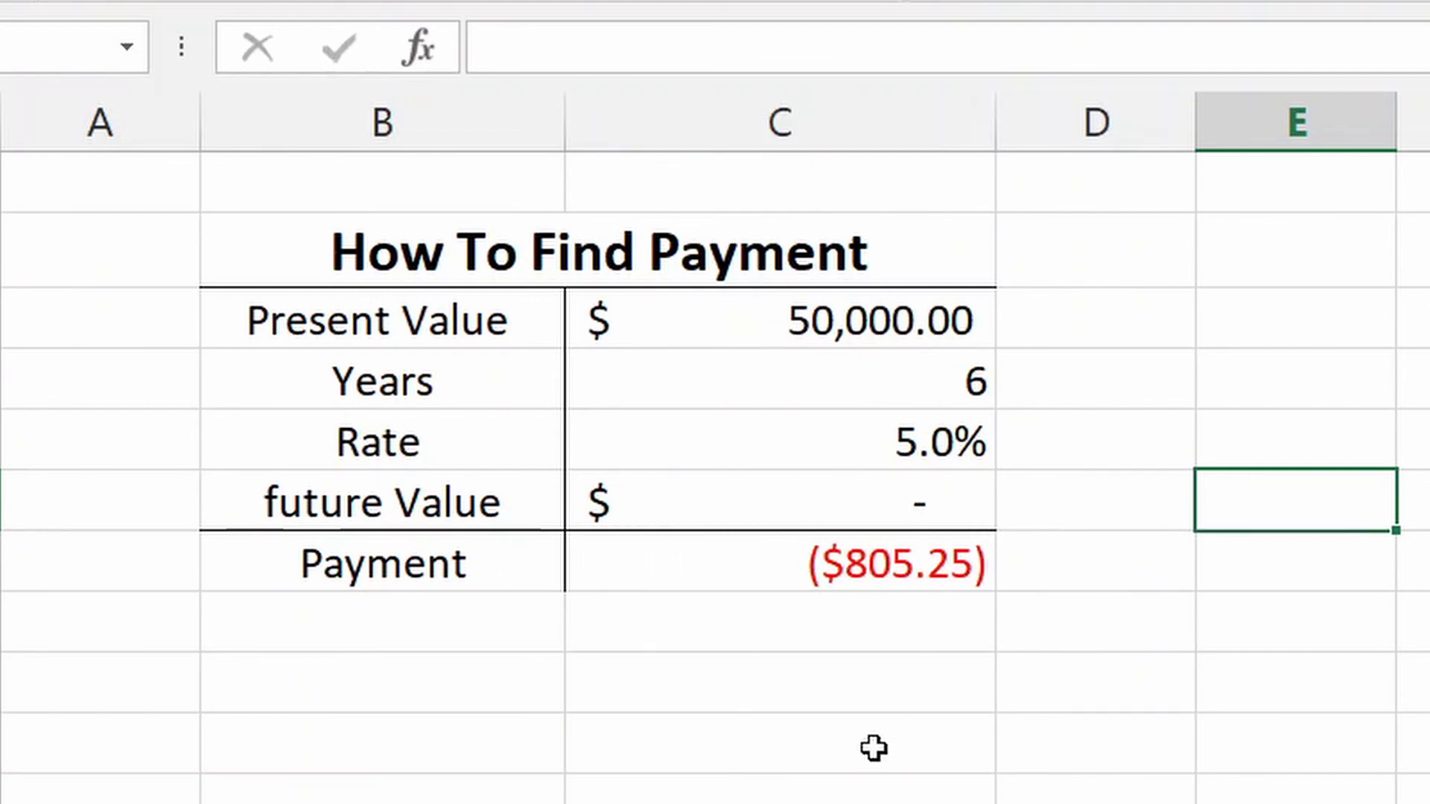
pyautogui.click(1044, 605)
pyautogui.click(823, 636)
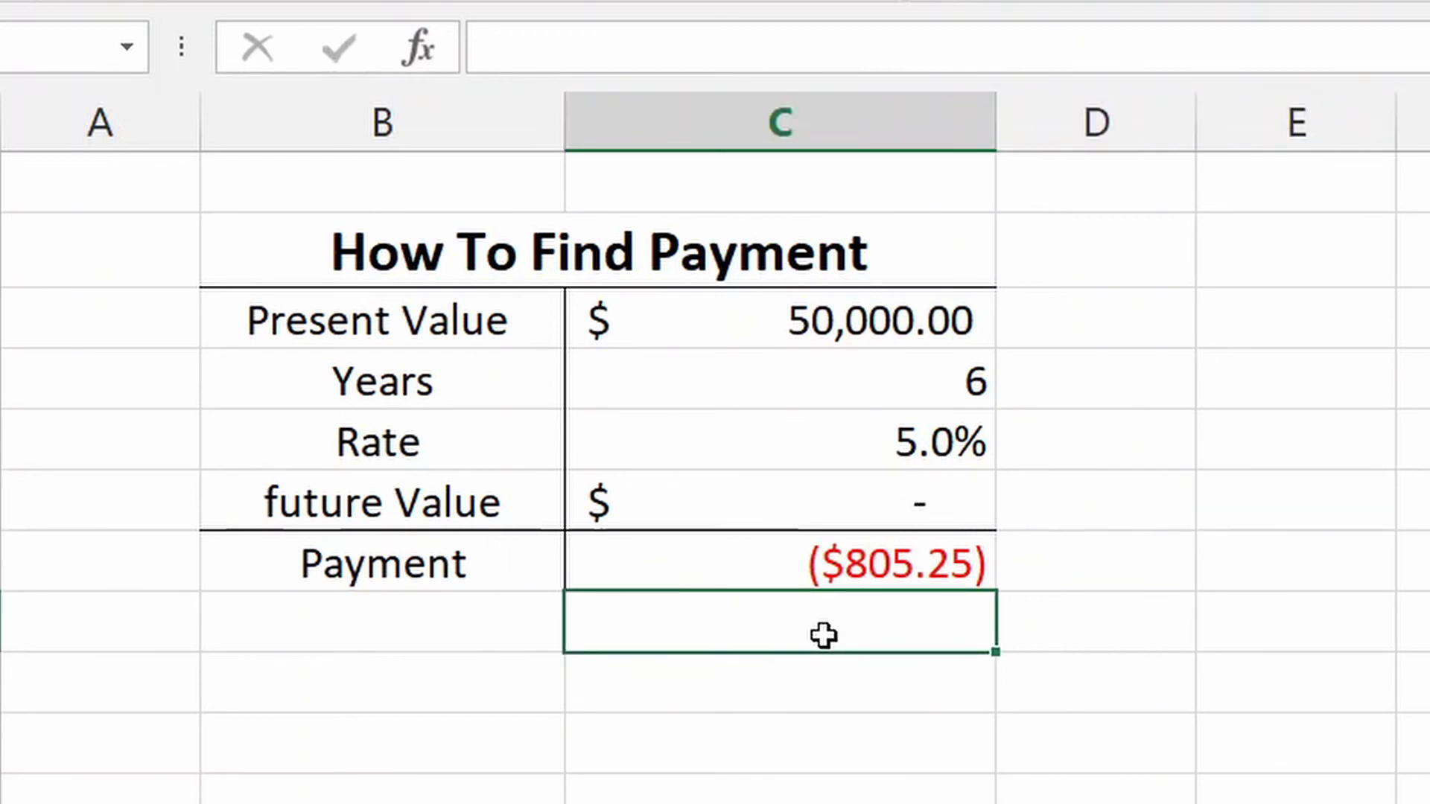
pyautogui.click(1095, 644)
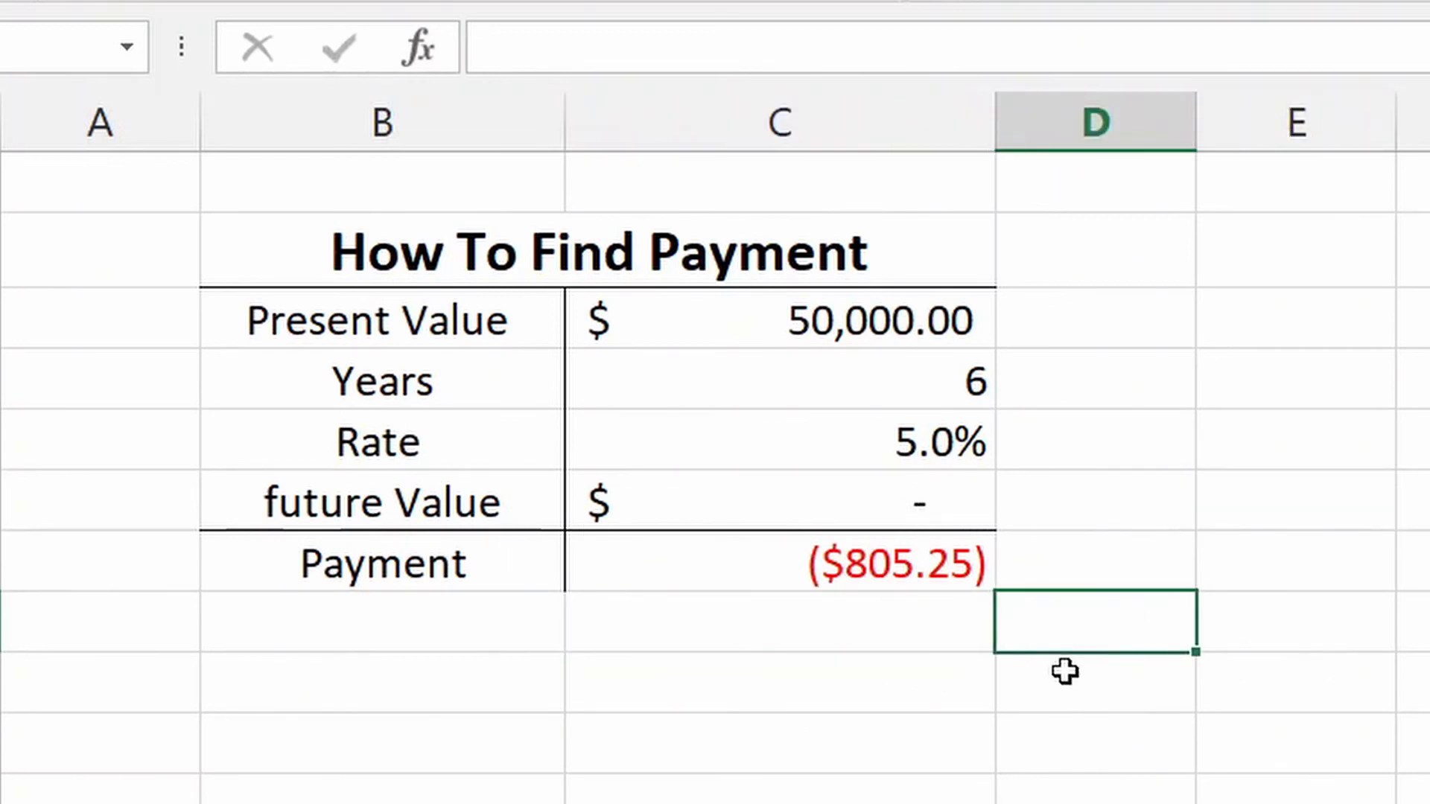